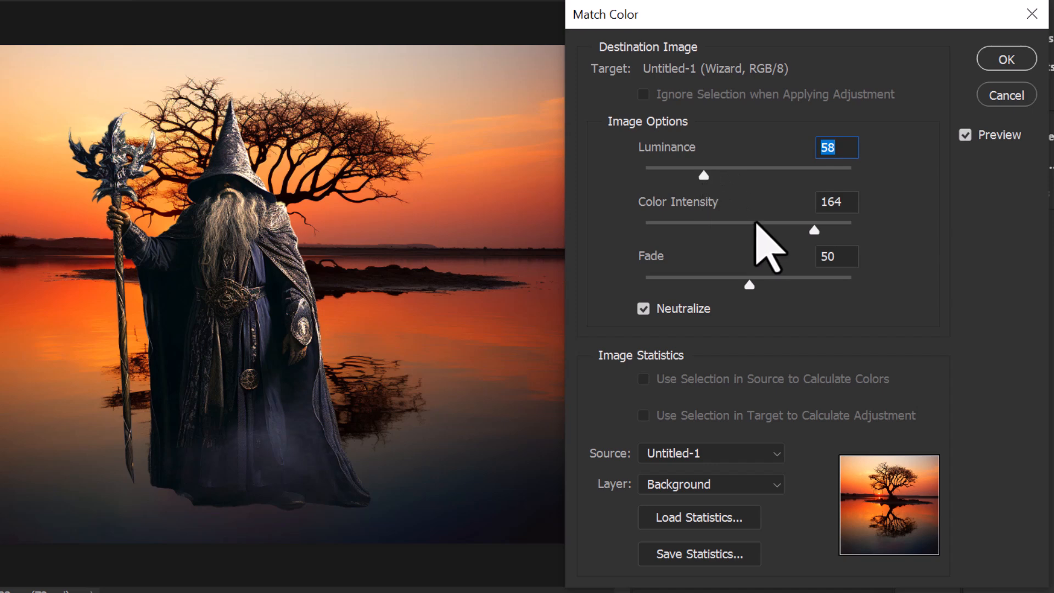
Step: Match the wizard's colors to the Background layer with luminance 51, color intensity 129, fade 66 and Neutralize off
drag(801, 230, 866, 227)
drag(749, 284, 572, 287)
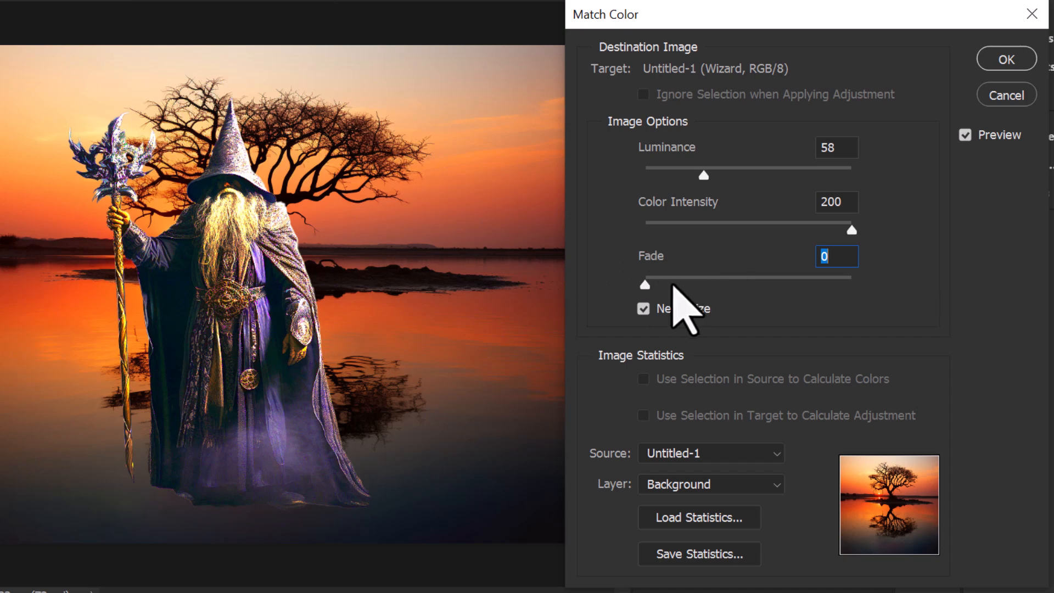
drag(644, 287, 736, 283)
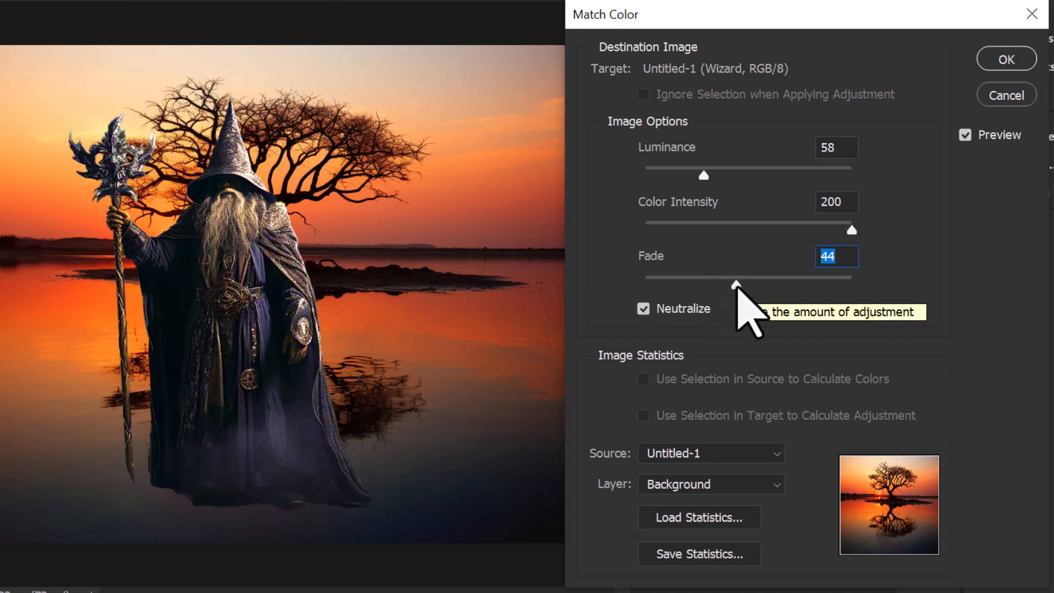
click(744, 233)
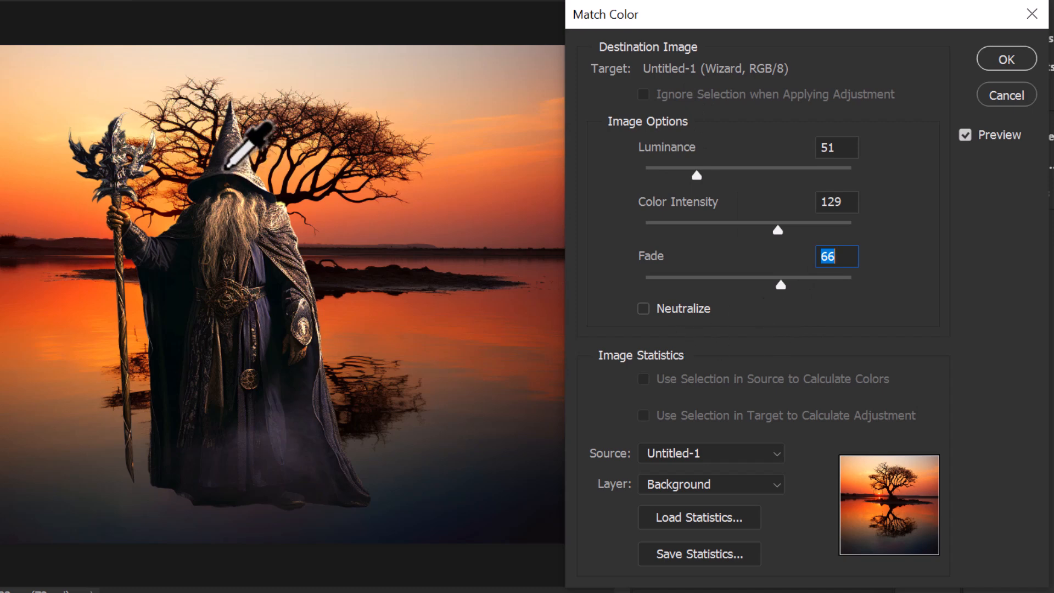
click(991, 60)
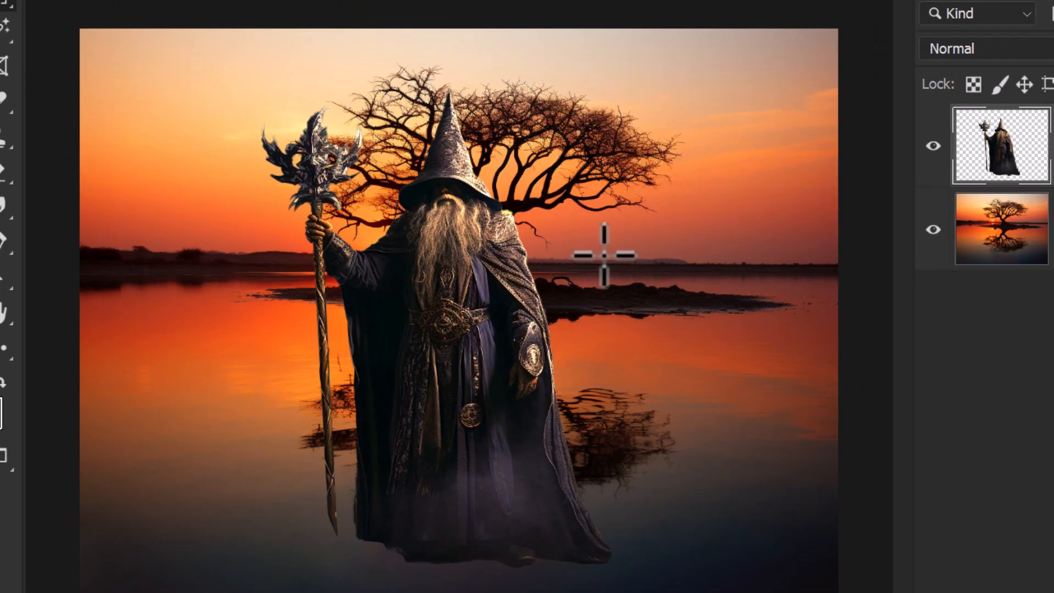
Step: Duplicate the Wizard layer and place the copy beneath the original in the layer order
key(z)
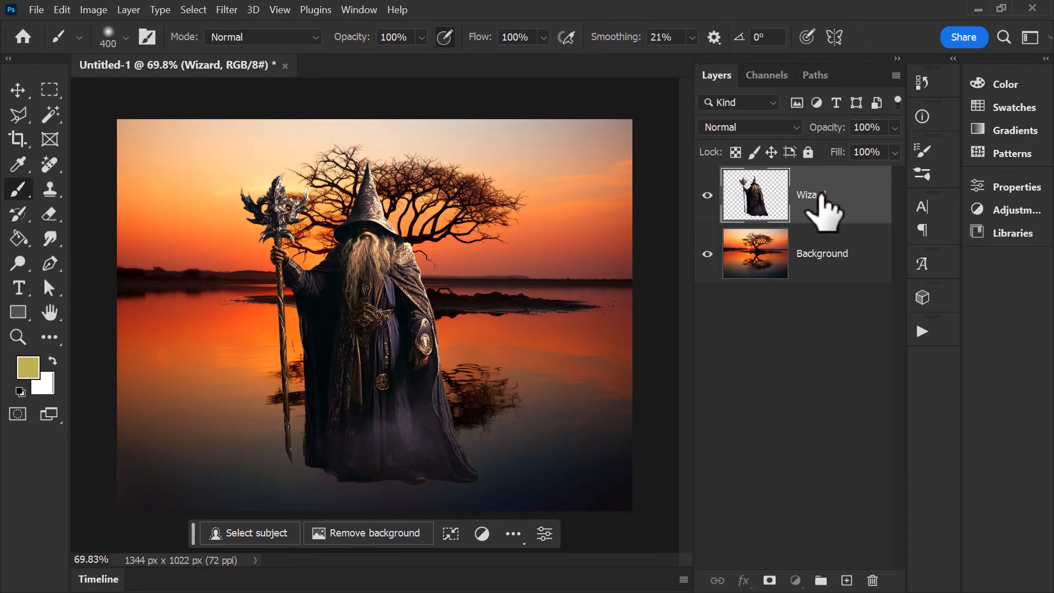
drag(835, 207, 847, 580)
drag(831, 208, 818, 283)
Step: Flip the wizard copy vertically and move it below the wizard's feet as a water reflection
click(62, 9)
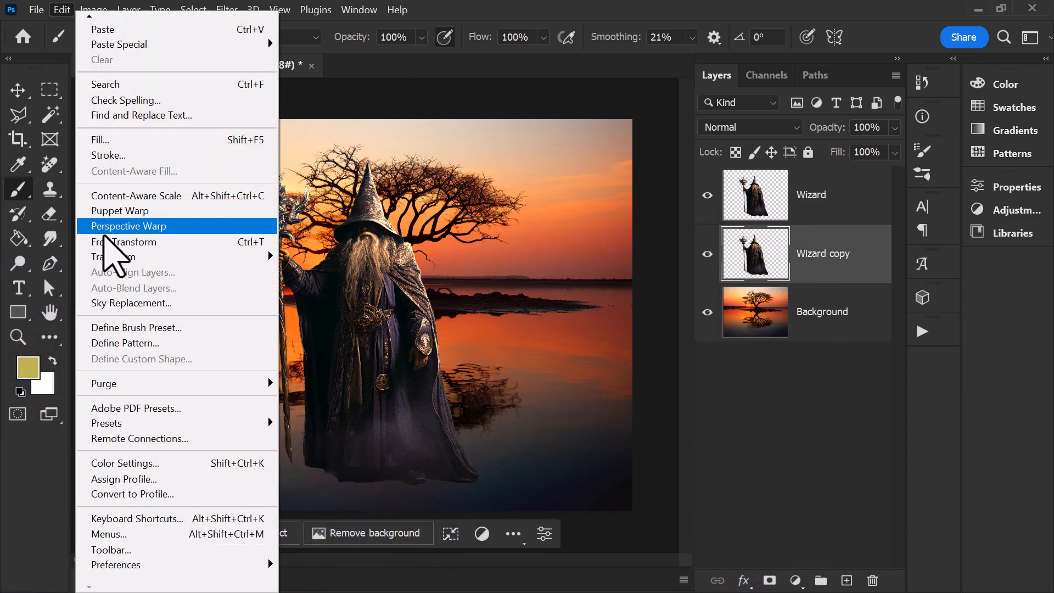
mouse_move(165, 256)
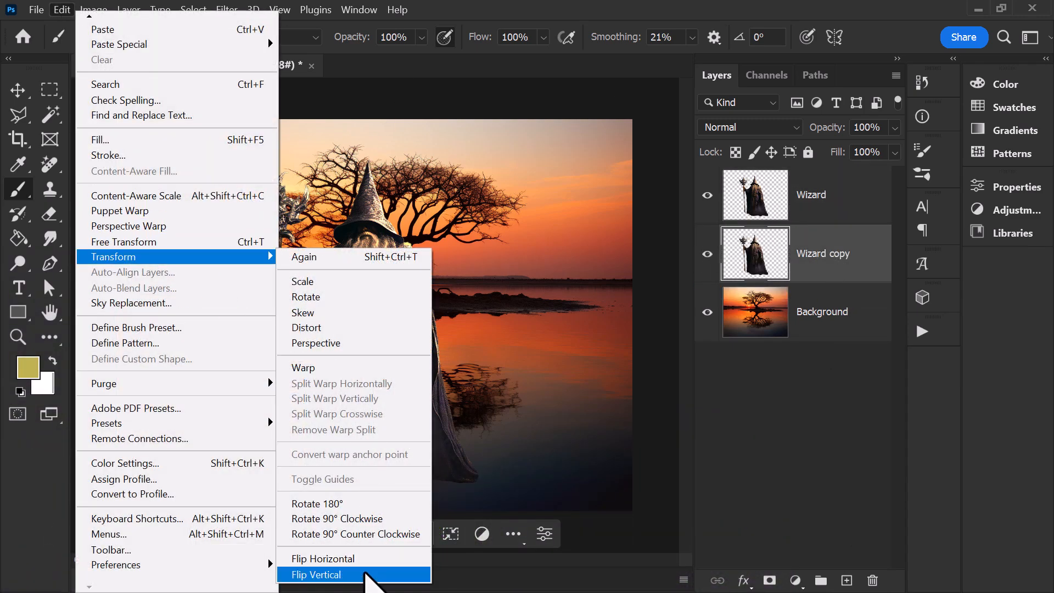
click(354, 574)
drag(438, 190, 442, 494)
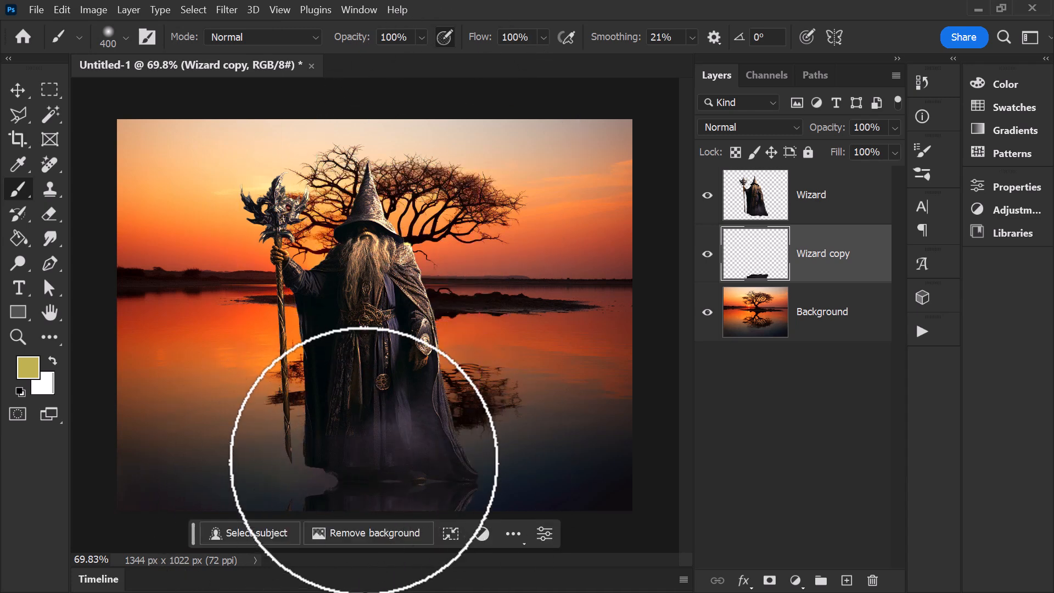
Step: Skew the flipped copy so its staff side rises to meet the base of the wizard's staff
key(ctrl+t)
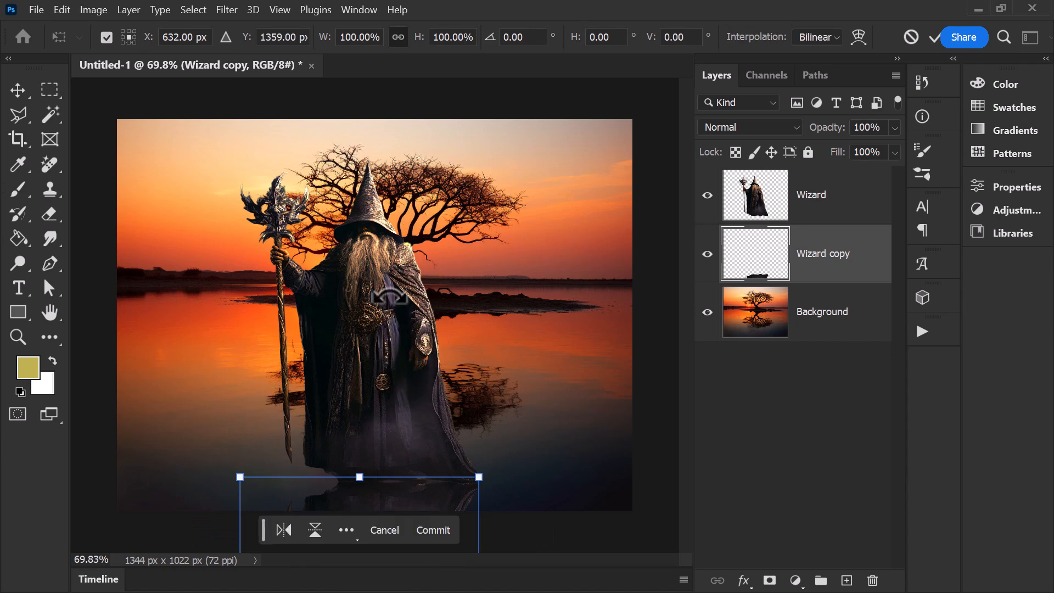
scroll(390, 296, down, 3)
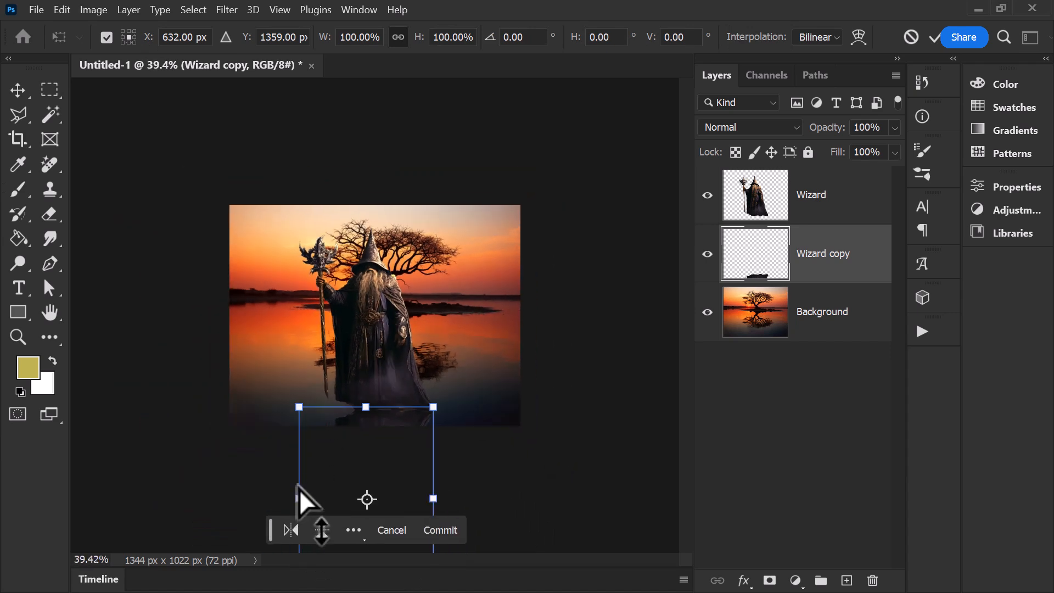
drag(298, 497, 299, 473)
key(Return)
key(z)
drag(375, 429, 393, 407)
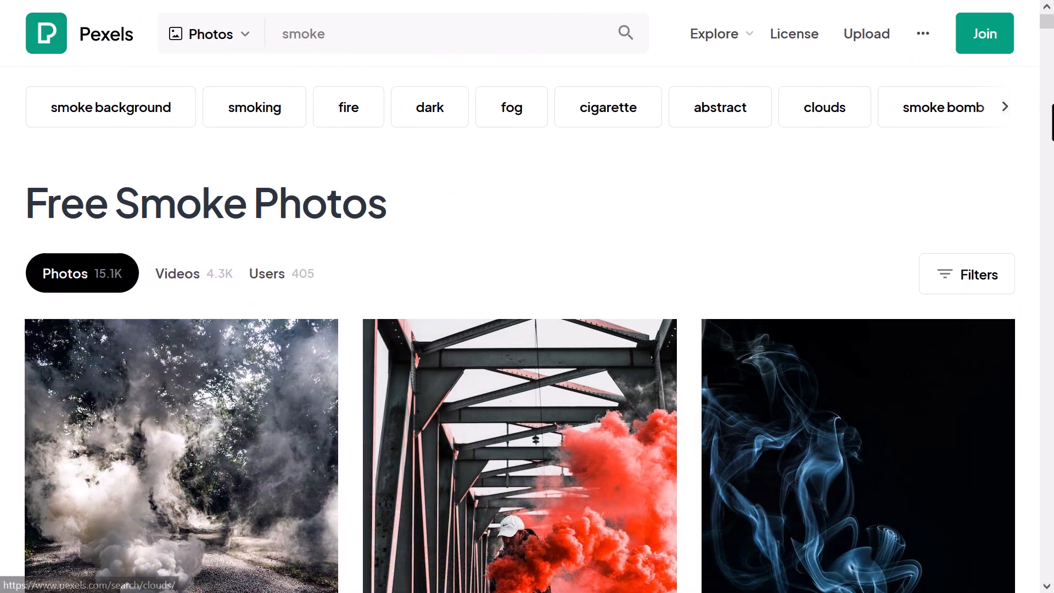
Step: Switch to Pexels and get the photo of white smoke against a black background from the smoke results
scroll(847, 216, down, 15)
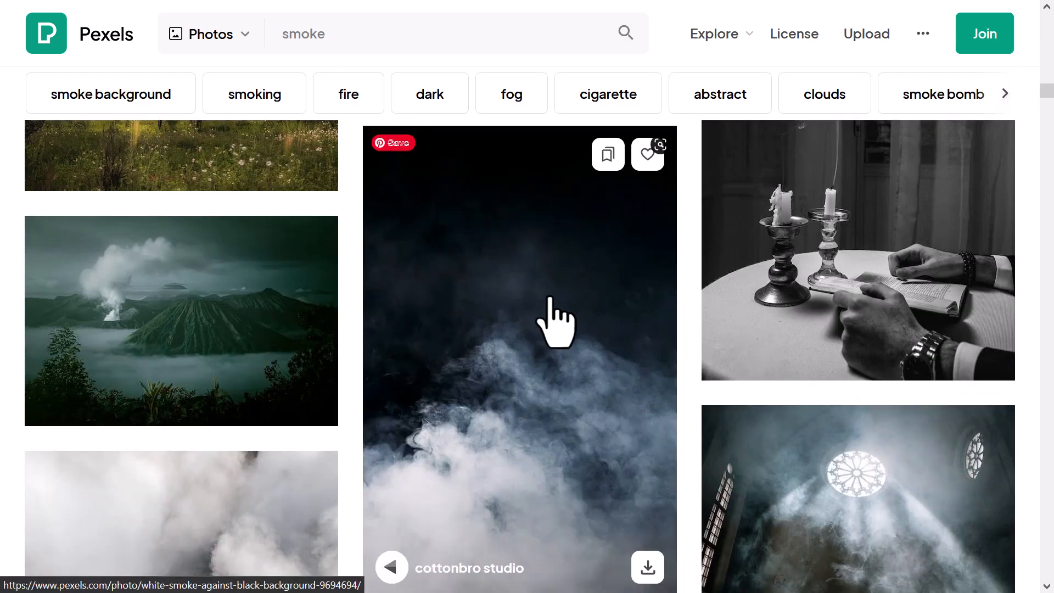
click(581, 295)
click(881, 72)
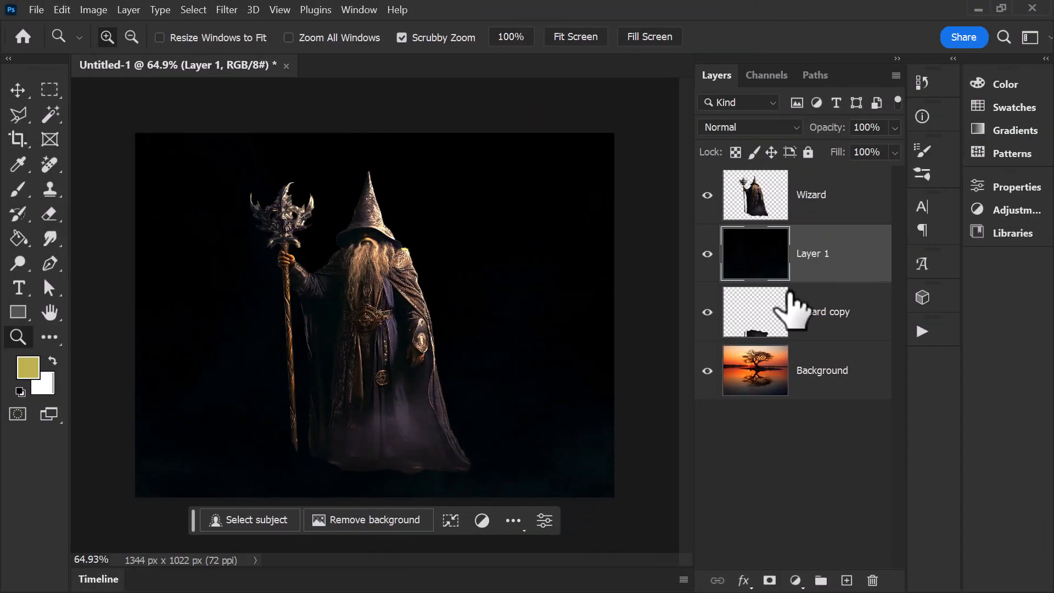
Step: Move the smoke layer above the Wizard layer and set its blend mode to Screen
drag(846, 269, 837, 184)
click(749, 127)
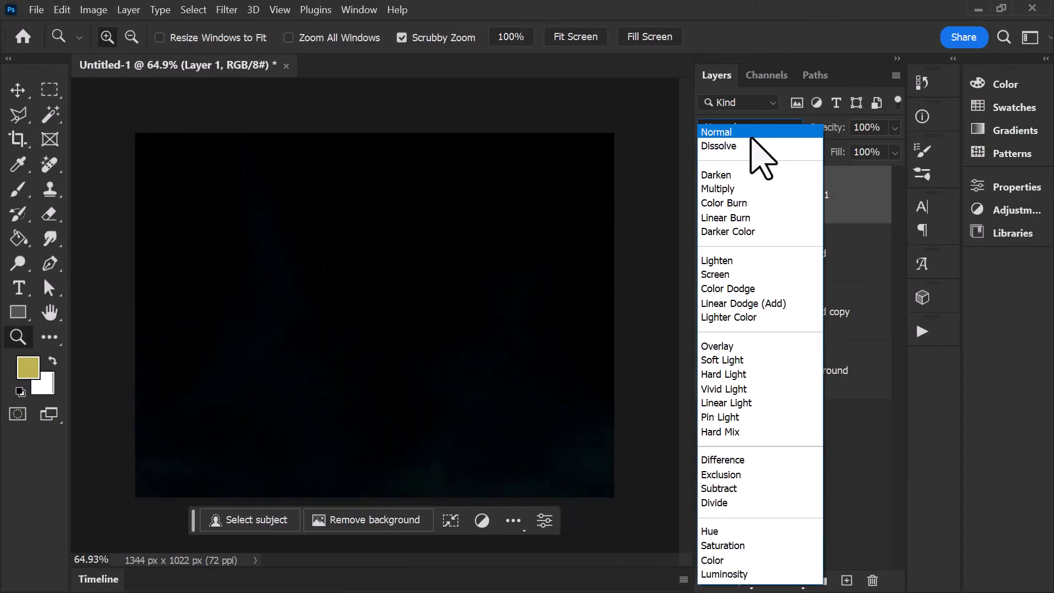
click(733, 273)
Step: Reposition the smoke over the lower part of the scene and set its layer fill to 60%
drag(470, 513, 469, 364)
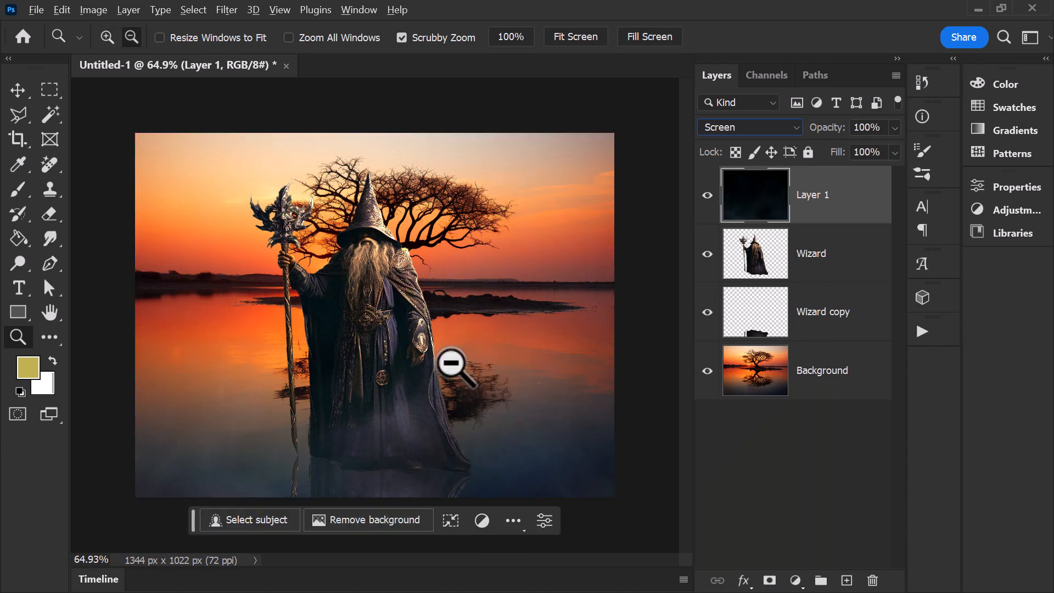
alt+click(451, 364)
alt+click(451, 363)
key(ctrl+t)
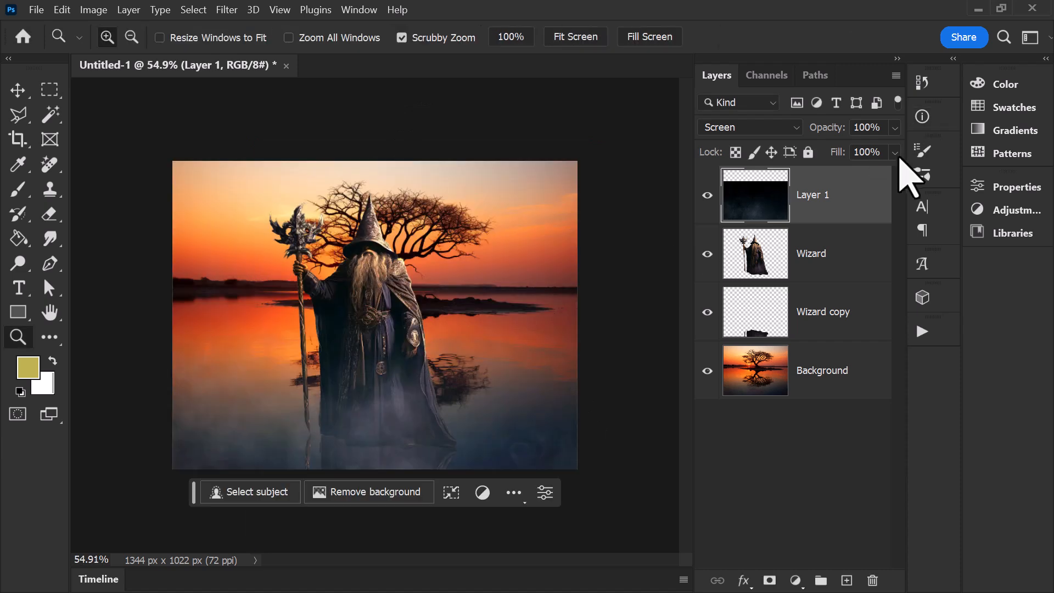
click(894, 153)
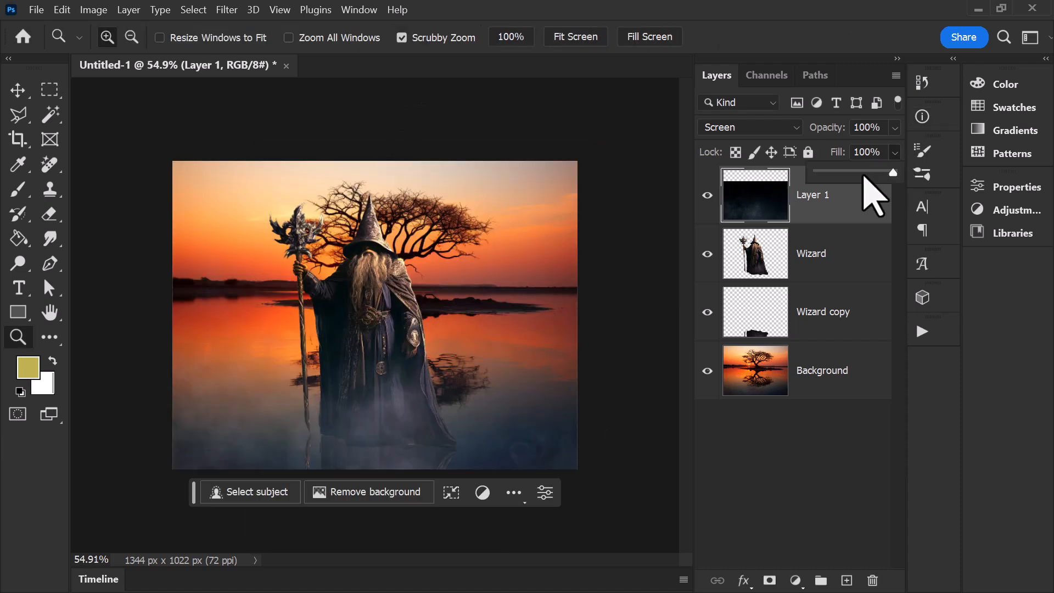
click(863, 172)
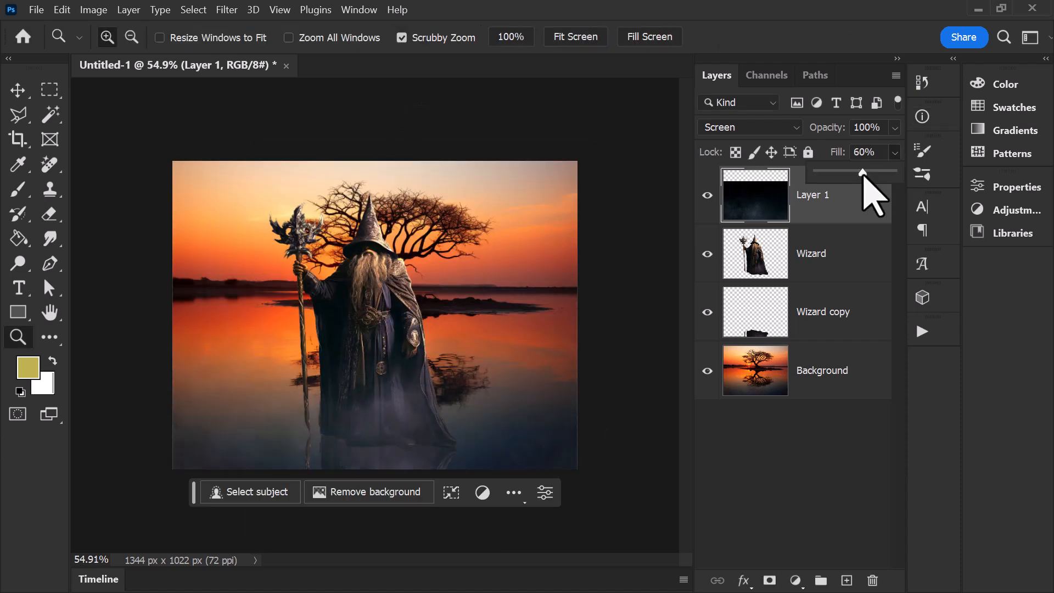
Step: Add a mask to the smoke layer and hide the smoke along the image's lower edge with a soft 400 px eraser
click(49, 214)
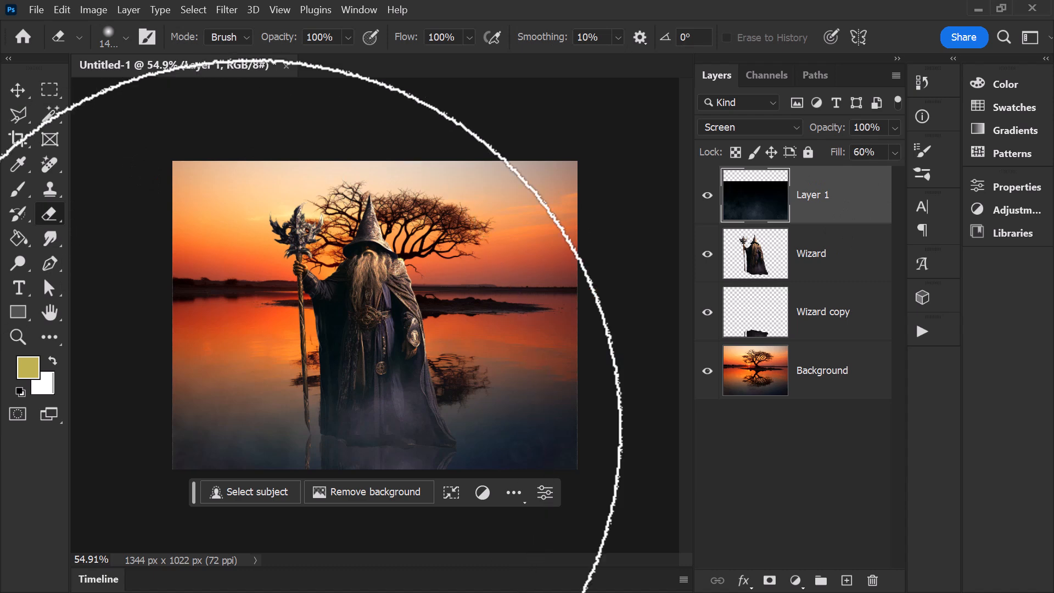
key(d)
click(772, 580)
key(bracketleft)
key(bracketleft)
key(bracketleft)
key(bracketleft)
key(bracketleft)
key(bracketleft)
key(bracketleft)
key(bracketleft)
key(bracketleft)
key(bracketleft)
key(x)
drag(343, 500, 587, 459)
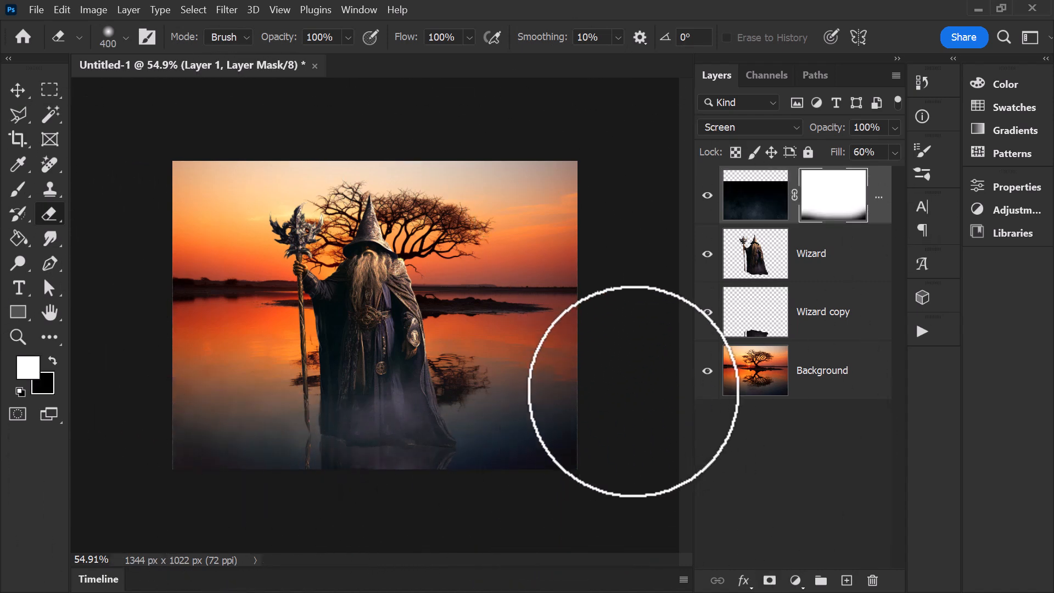
drag(415, 404, 421, 437)
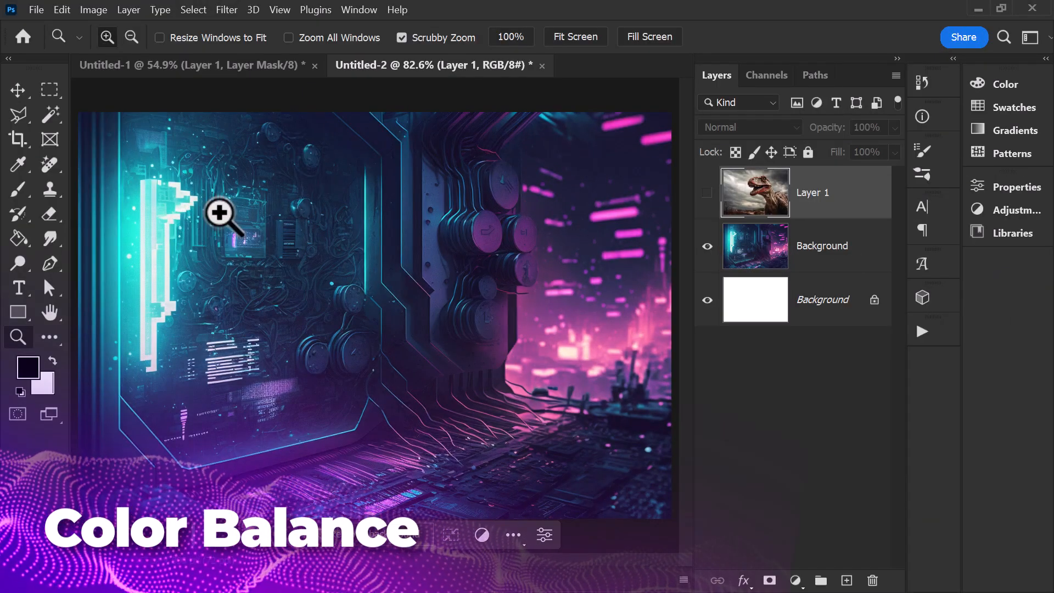
Step: In the Untitled-2 document, show the dinosaur layer, select its subject and mask out its original background
click(707, 193)
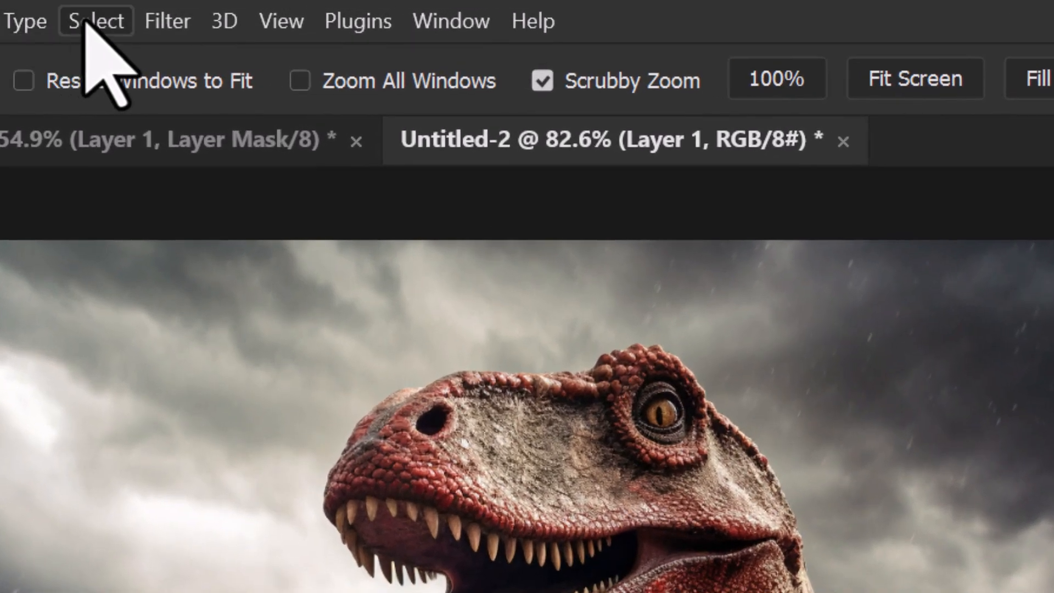
click(191, 10)
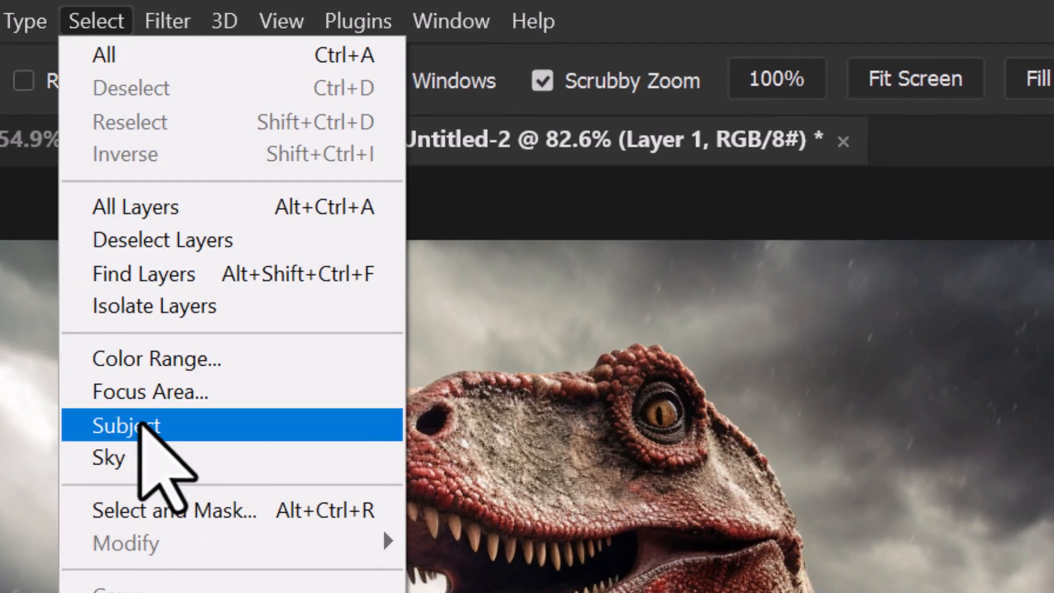
click(140, 425)
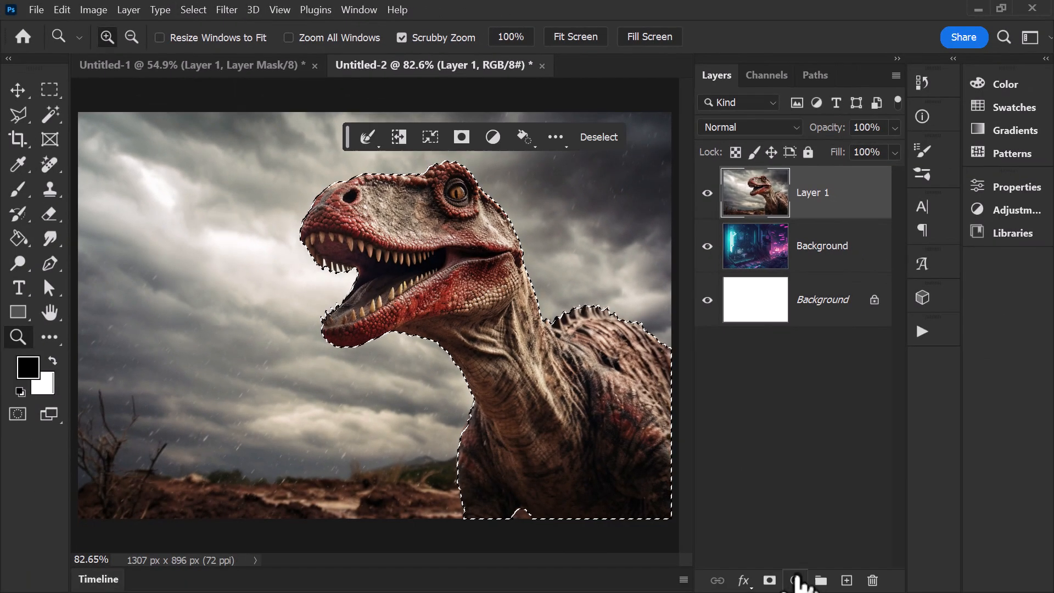
click(778, 588)
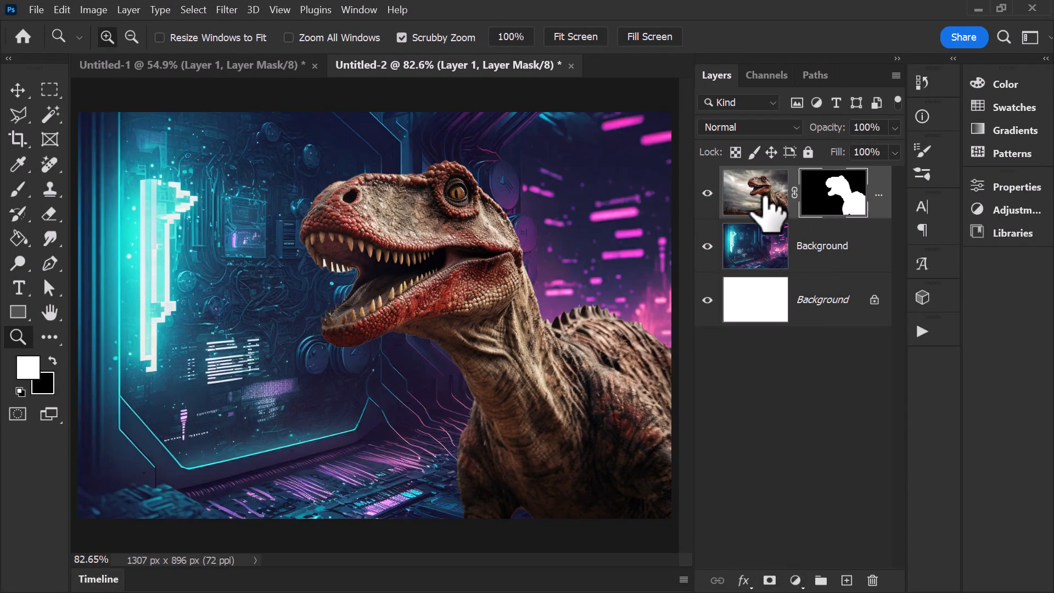
Step: Duplicate the masked dinosaur layer, hide the original and convert the copy to a smart object
drag(766, 206, 846, 580)
right_click(882, 178)
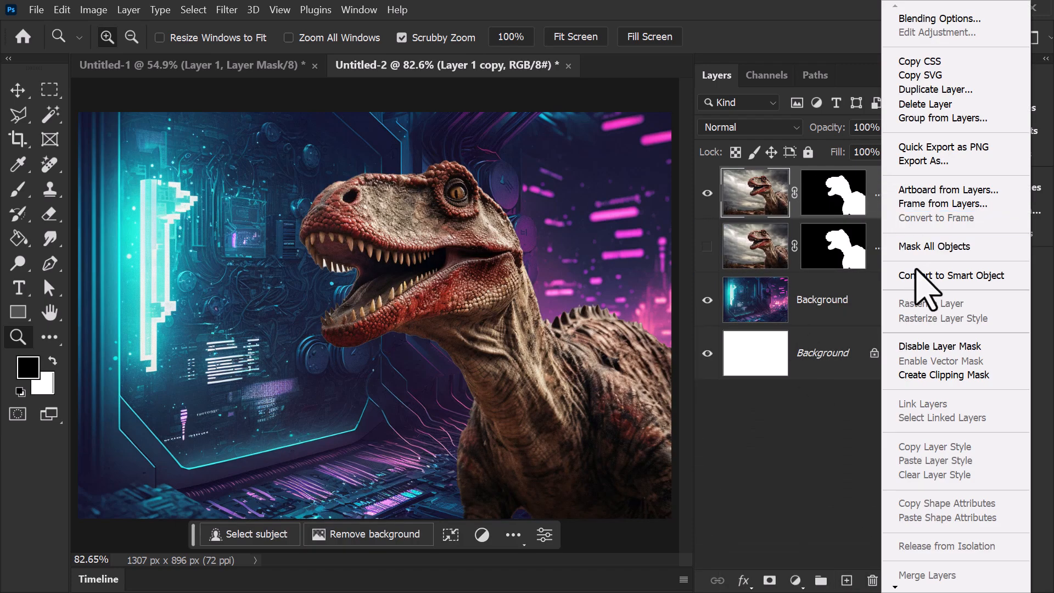
click(919, 276)
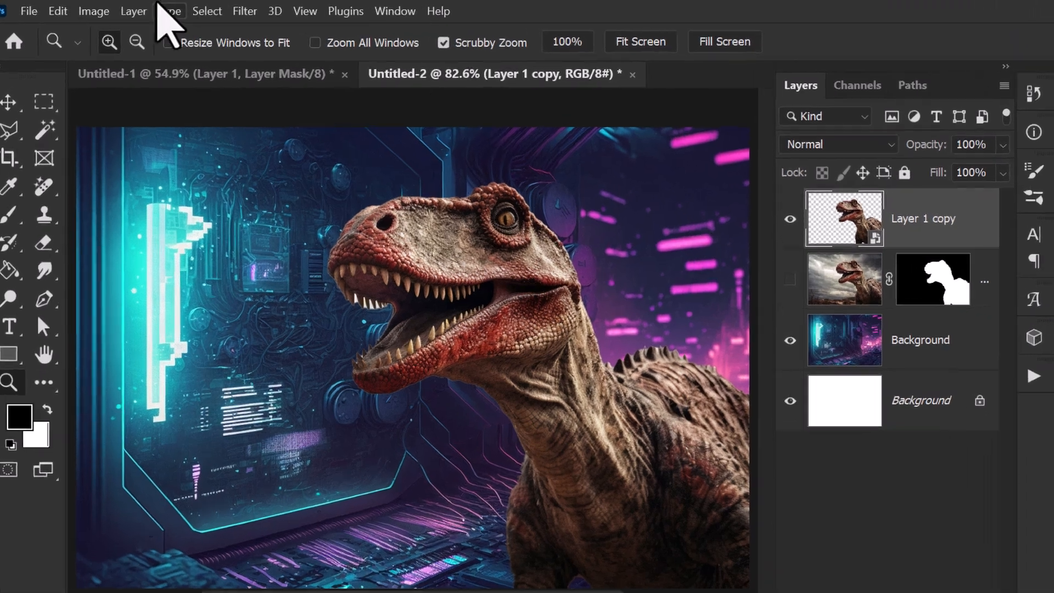
Step: Apply Color Balance to the dinosaur copy, setting midtones to -35 cyan-red and -29 magenta-green and shifting them toward blue
click(96, 10)
mouse_move(137, 98)
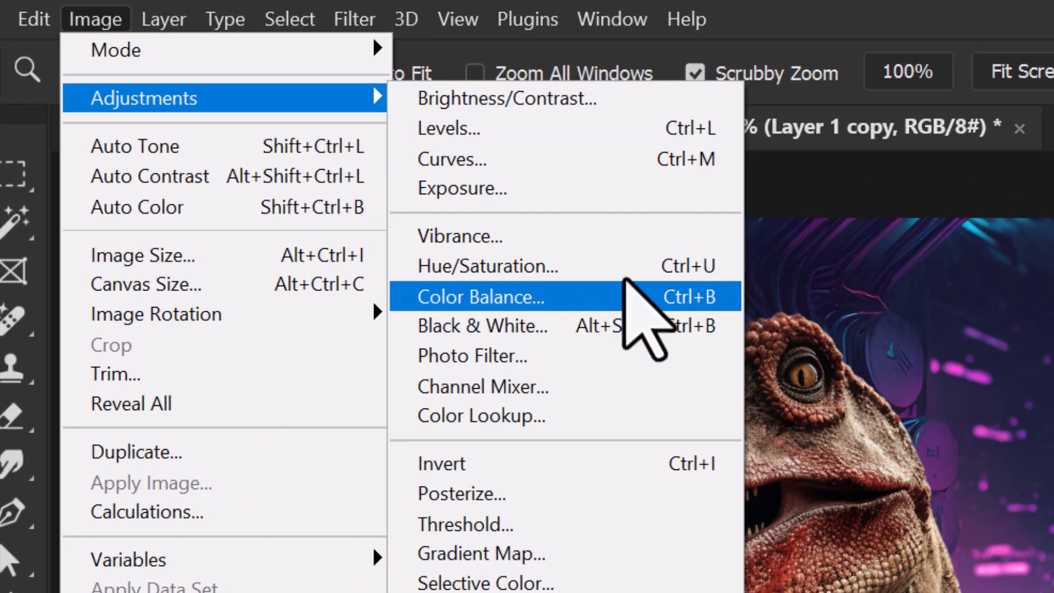
click(595, 289)
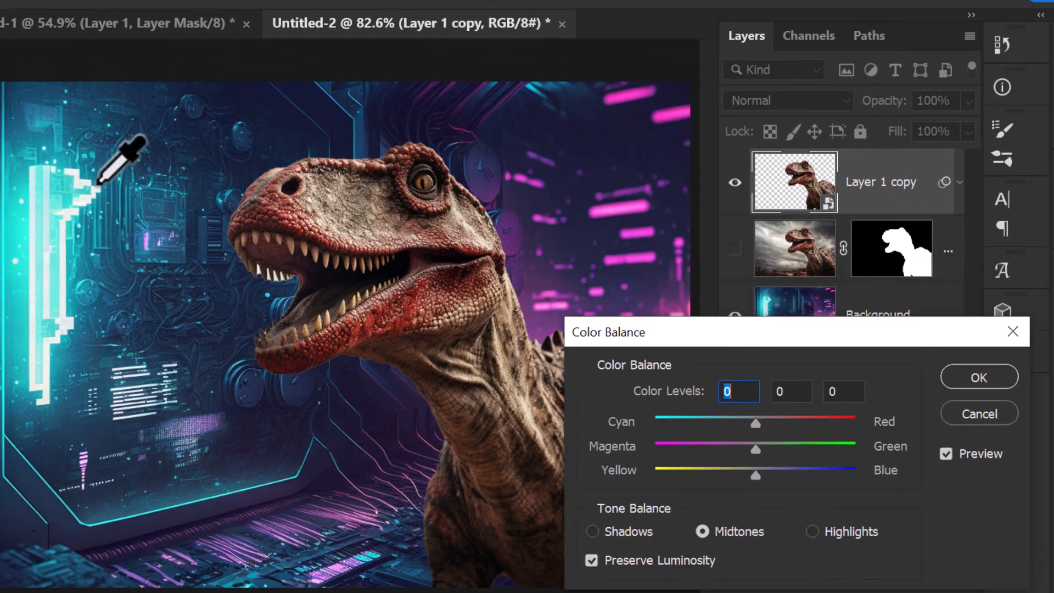
drag(757, 423, 711, 428)
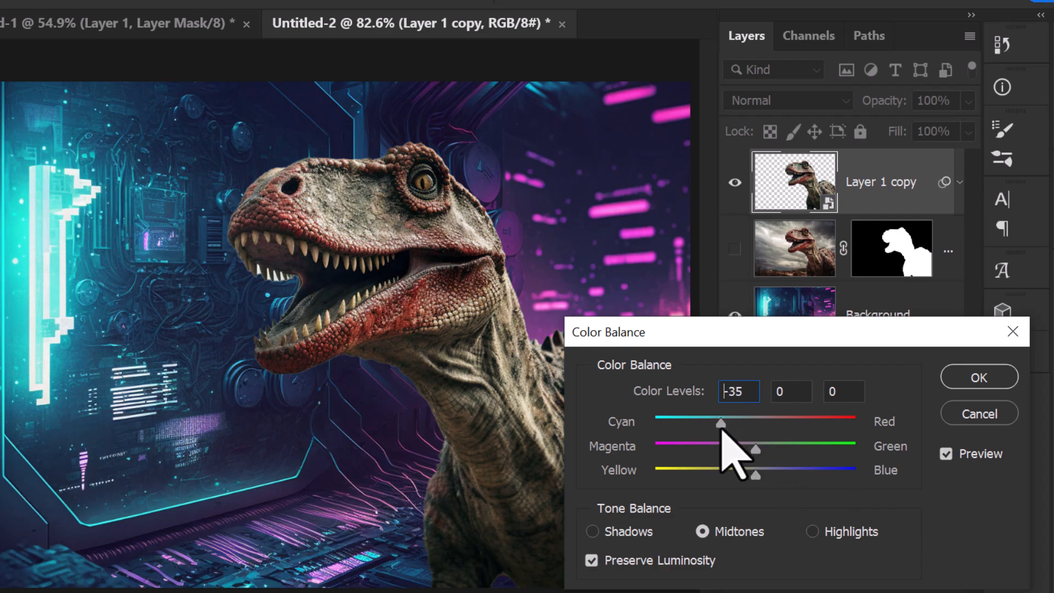
mouse_move(755, 449)
mouse_down()
mouse_move(776, 449)
mouse_move(738, 452)
mouse_up()
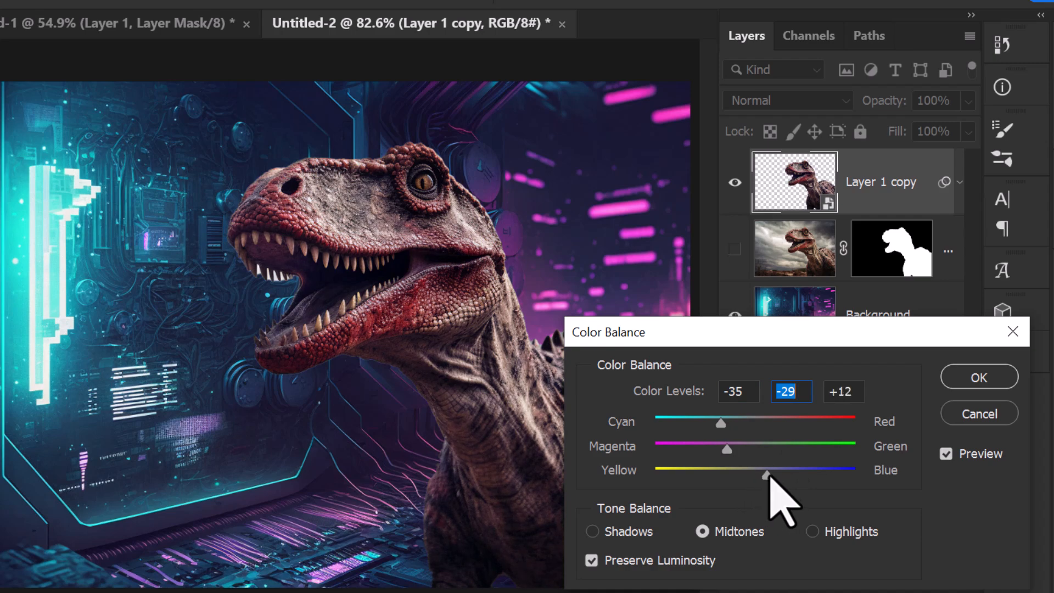
mouse_move(788, 473)
mouse_down()
mouse_move(698, 473)
mouse_move(773, 475)
mouse_up()
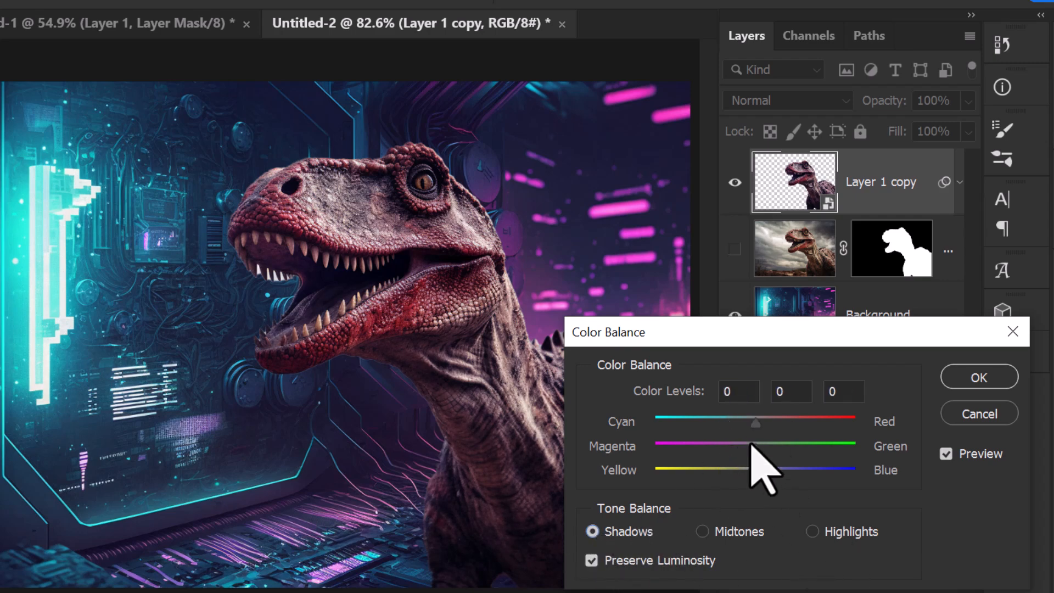
Step: Set the Color Balance shadows to +10 magenta-green and +21 yellow-blue
drag(756, 449, 776, 473)
mouse_move(747, 449)
mouse_down()
mouse_move(722, 447)
mouse_move(765, 449)
mouse_up()
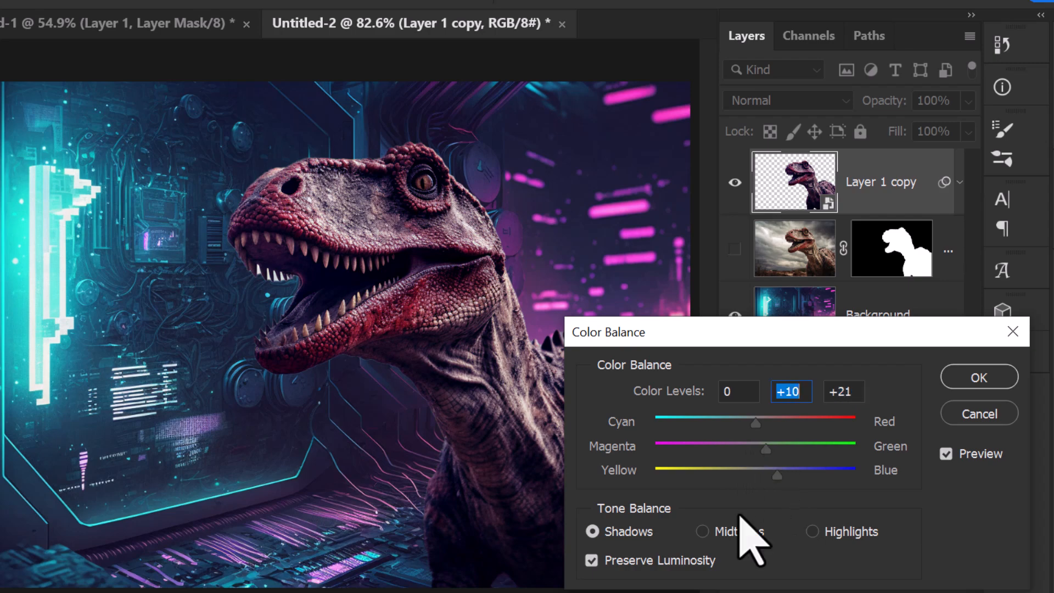
click(722, 422)
Step: Set the Color Balance highlights to -19 cyan-red
click(812, 531)
drag(755, 423, 731, 424)
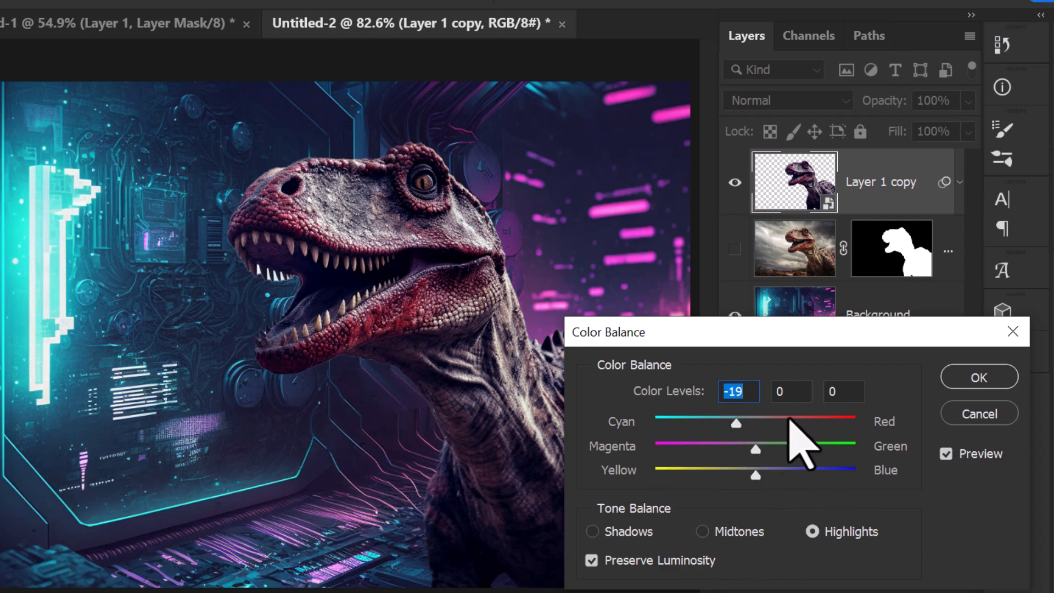
Step: Review the dinosaur's color levels for the midtones, highlights and shadows
click(727, 535)
click(654, 535)
click(837, 535)
click(736, 535)
click(631, 536)
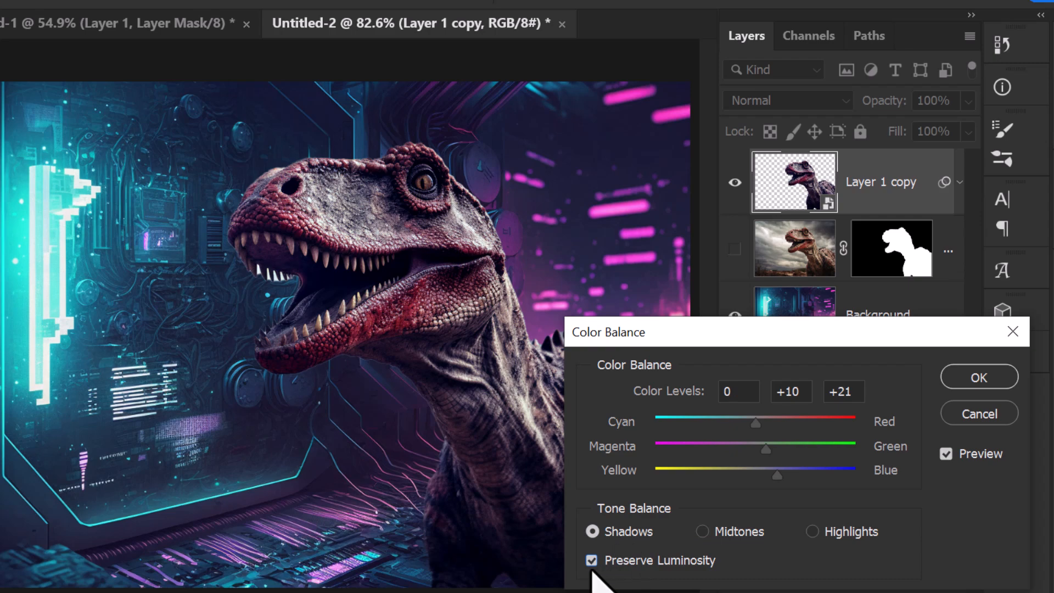
Step: Apply the Color Balance adjustment and mask out the leftover bright background between the dinosaur's teeth
click(972, 373)
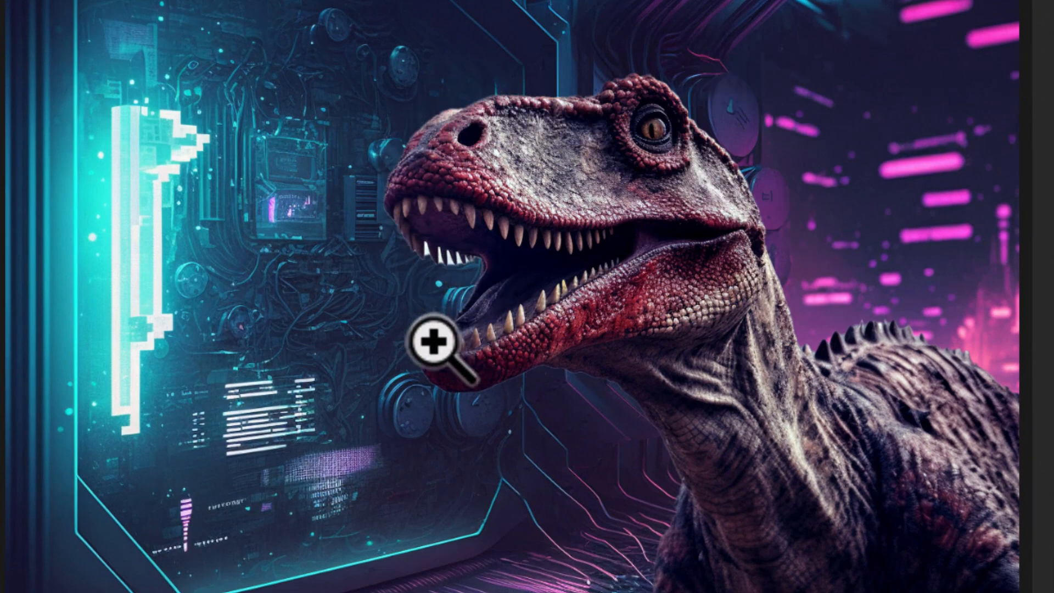
drag(439, 249, 560, 400)
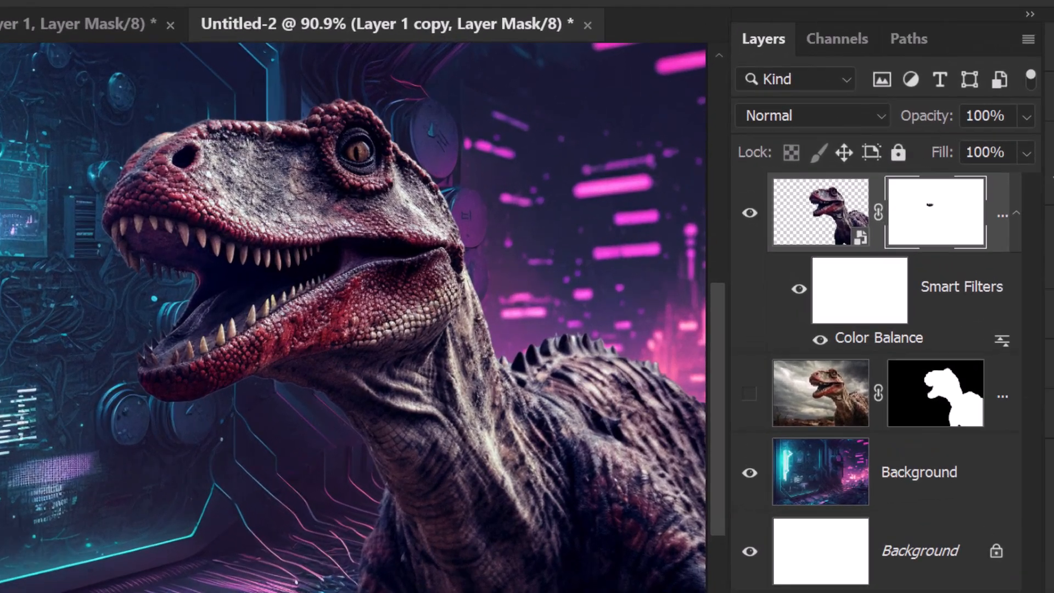
Step: Add a new layer named "Blue Glow" above the dinosaur copy and clip it to that layer
click(847, 580)
double_click(913, 215)
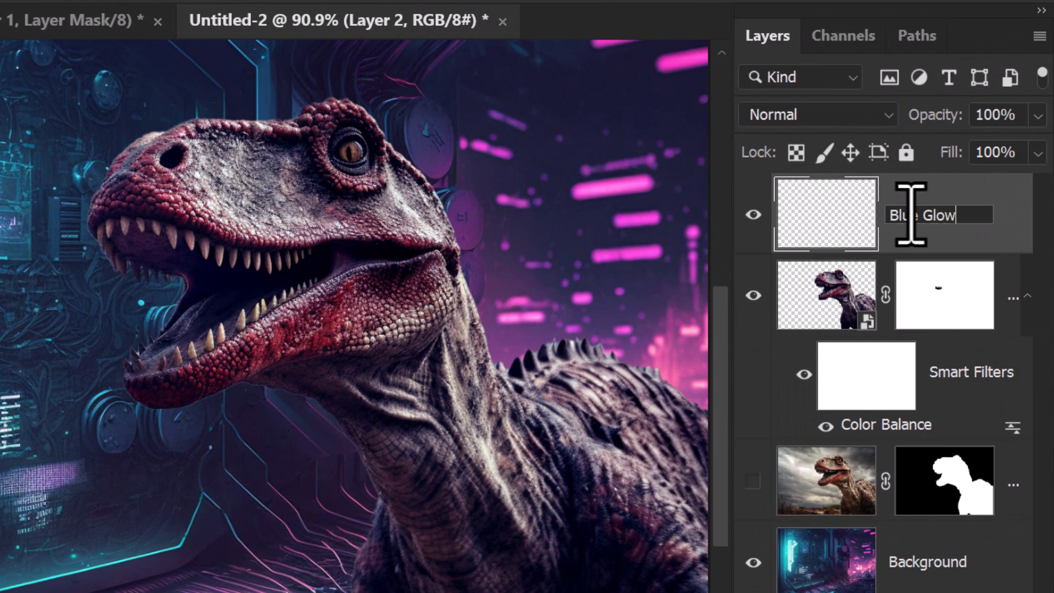
text(Blue Glow)
key(Return)
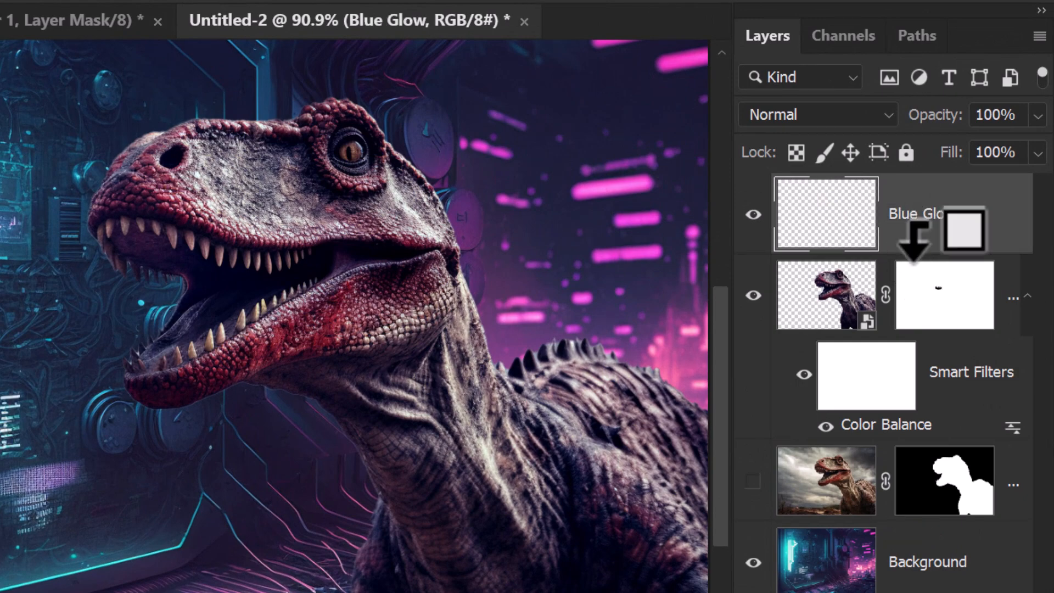
alt+click(894, 253)
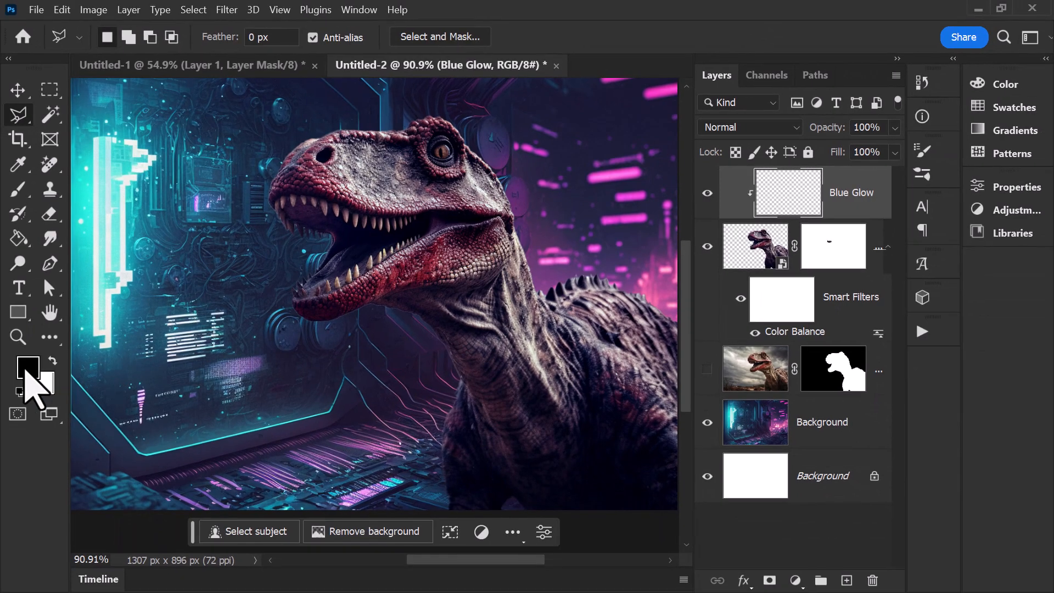
Step: Set the foreground color to cyan 00e3f7, sampled from the glowing light in the background
click(25, 377)
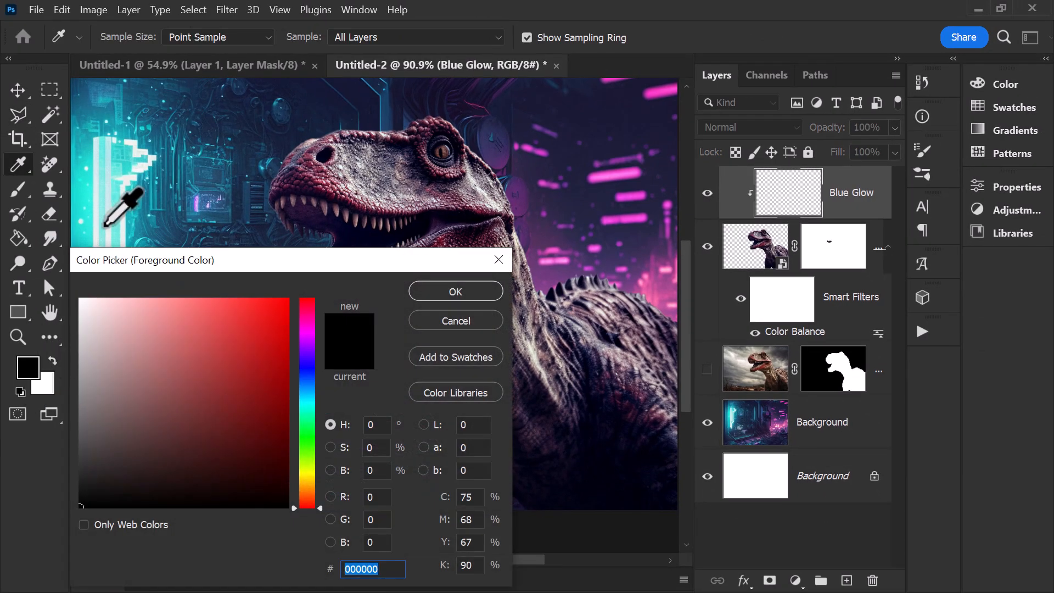
click(89, 233)
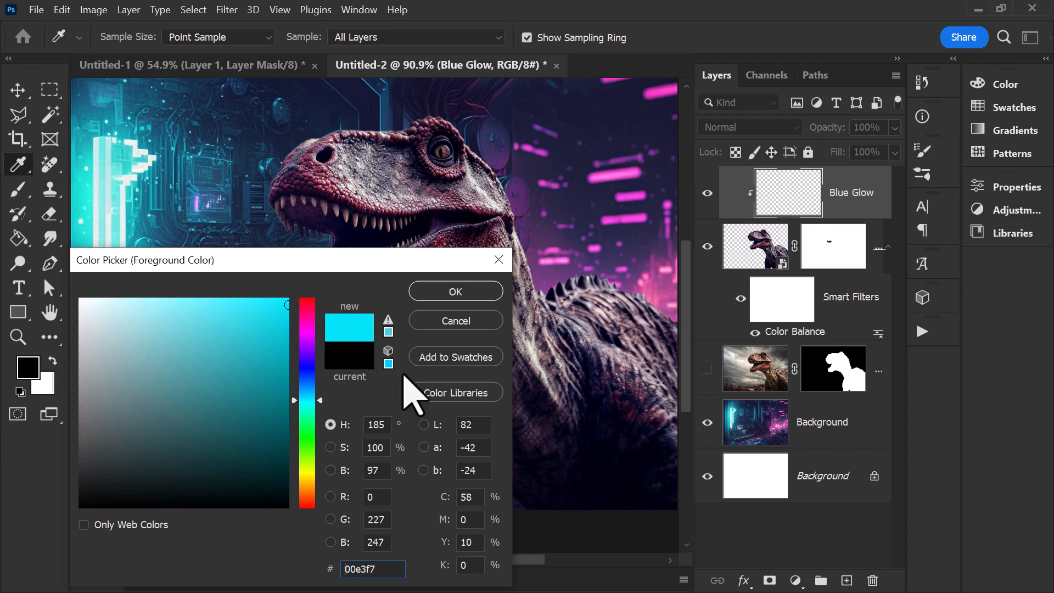
click(488, 294)
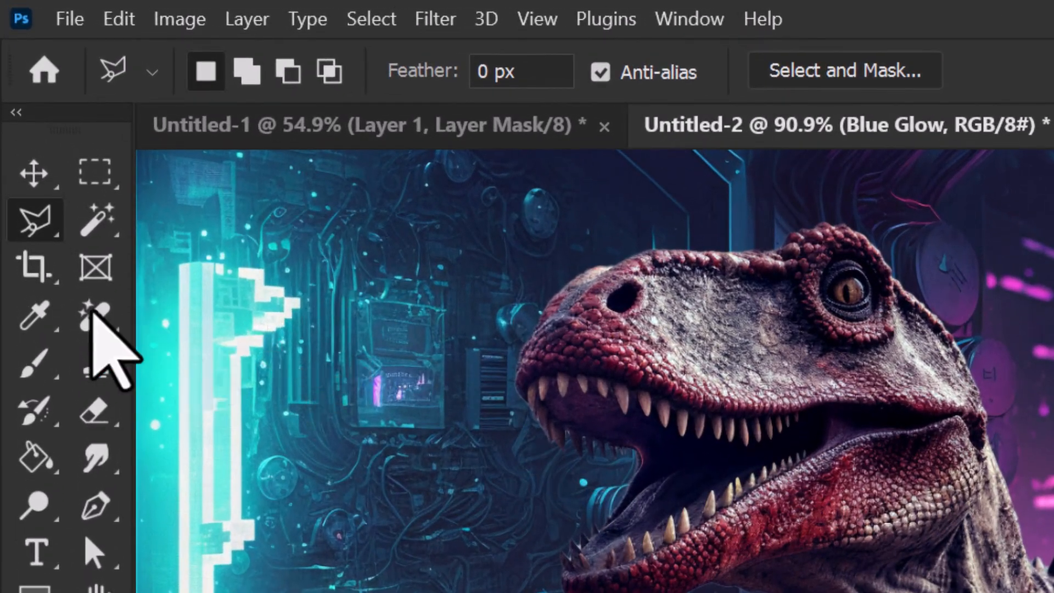
Step: Paint cyan over the dinosaur's snout, lower jaw and front of the neck with a 132 px brush at 0% hardness
click(22, 190)
click(241, 72)
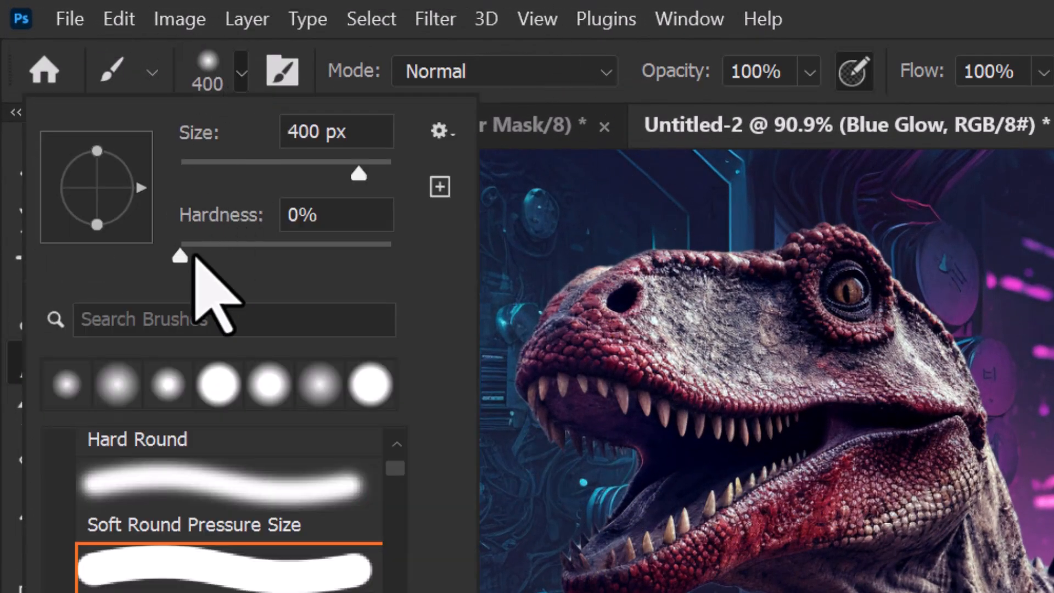
click(180, 256)
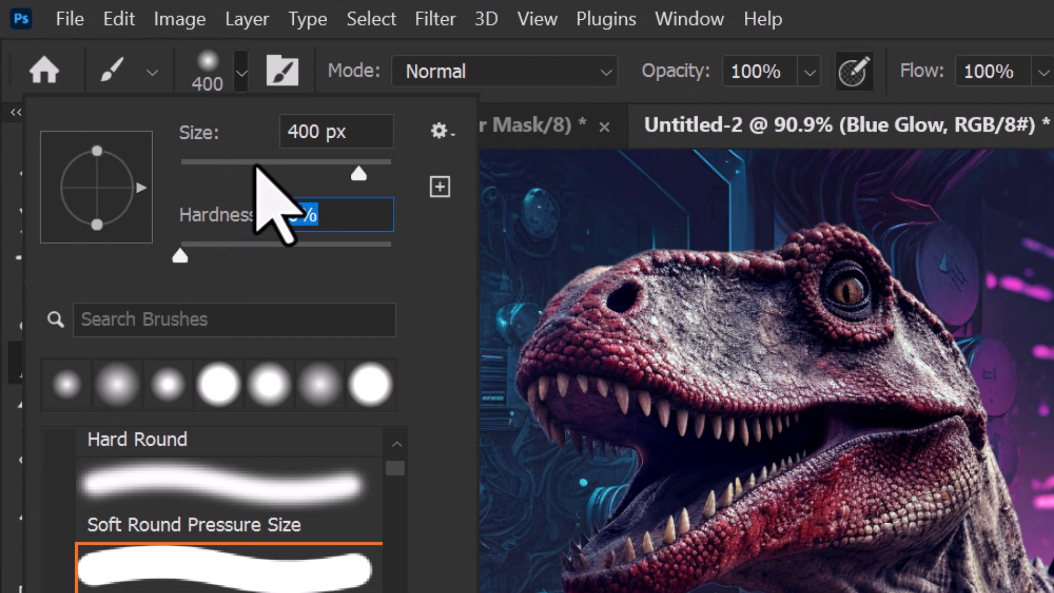
drag(288, 164, 301, 168)
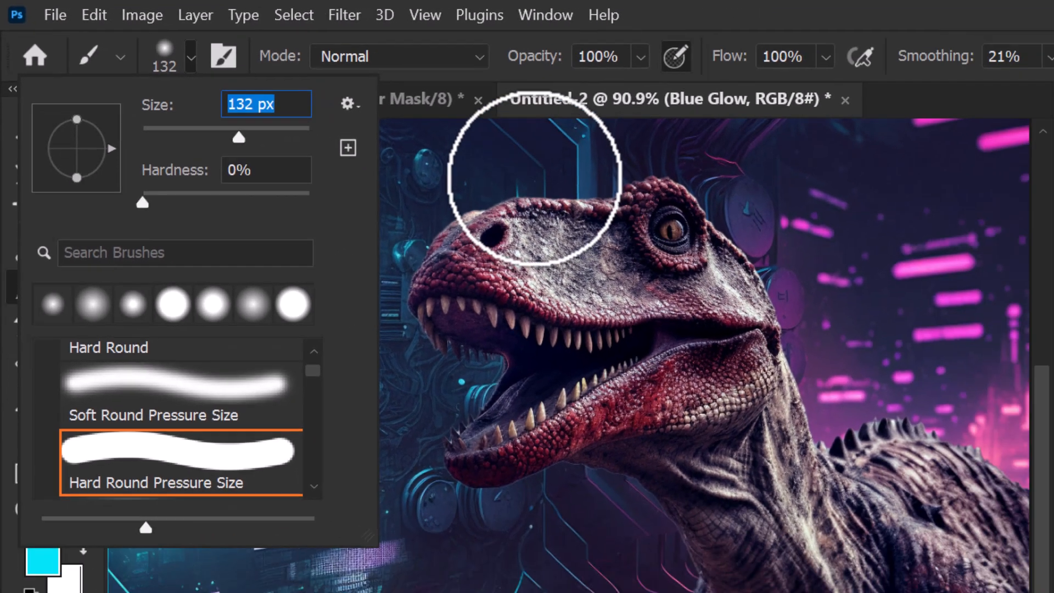
click(710, 219)
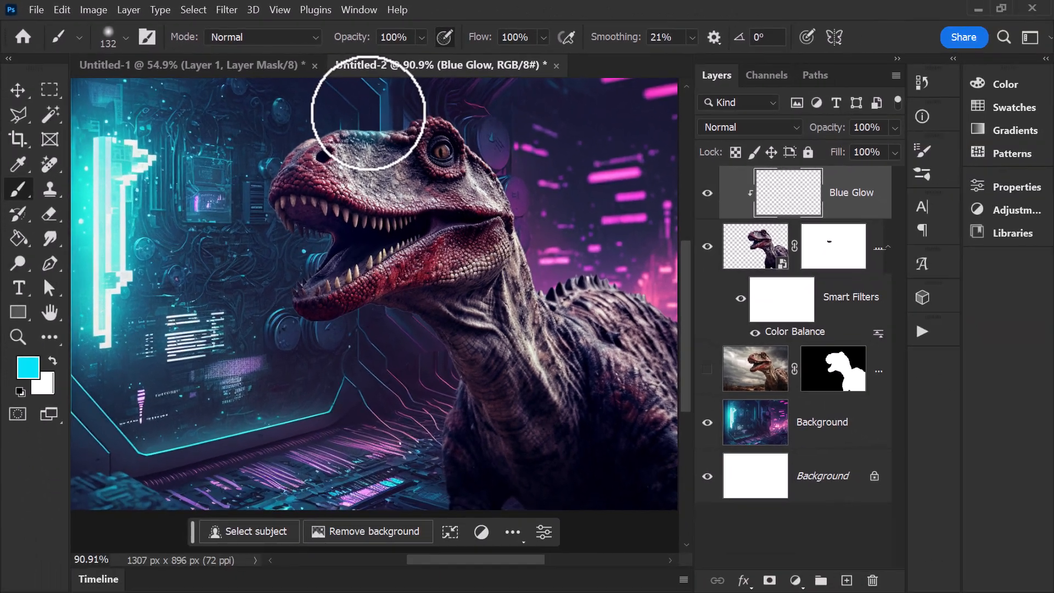
mouse_move(335, 114)
mouse_down()
mouse_move(278, 132)
mouse_move(258, 188)
mouse_up()
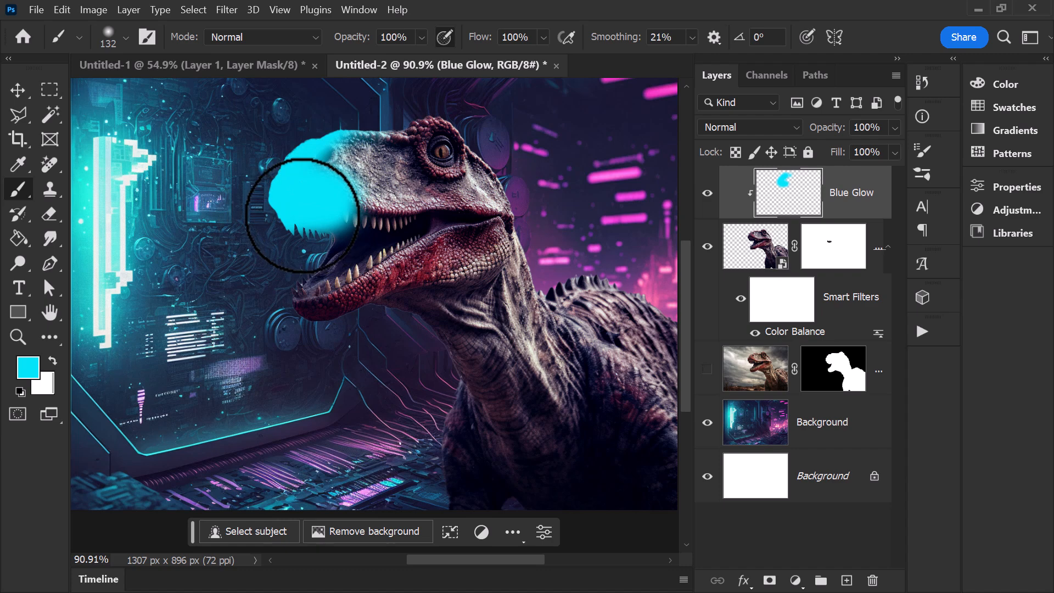
mouse_move(306, 259)
mouse_down()
mouse_move(282, 134)
mouse_move(417, 137)
mouse_up()
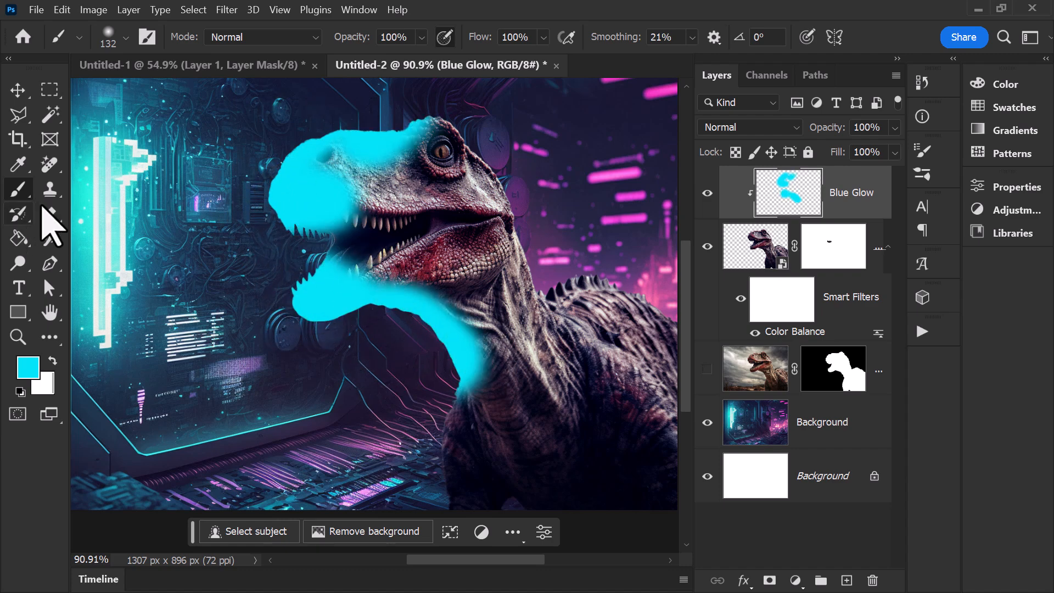
Step: Erase the cyan paint from the inside of the dinosaur's mouth with a 100 px eraser
click(48, 216)
key(bracketleft)
key(bracketleft)
key(bracketleft)
key(bracketleft)
key(bracketleft)
key(bracketleft)
key(bracketleft)
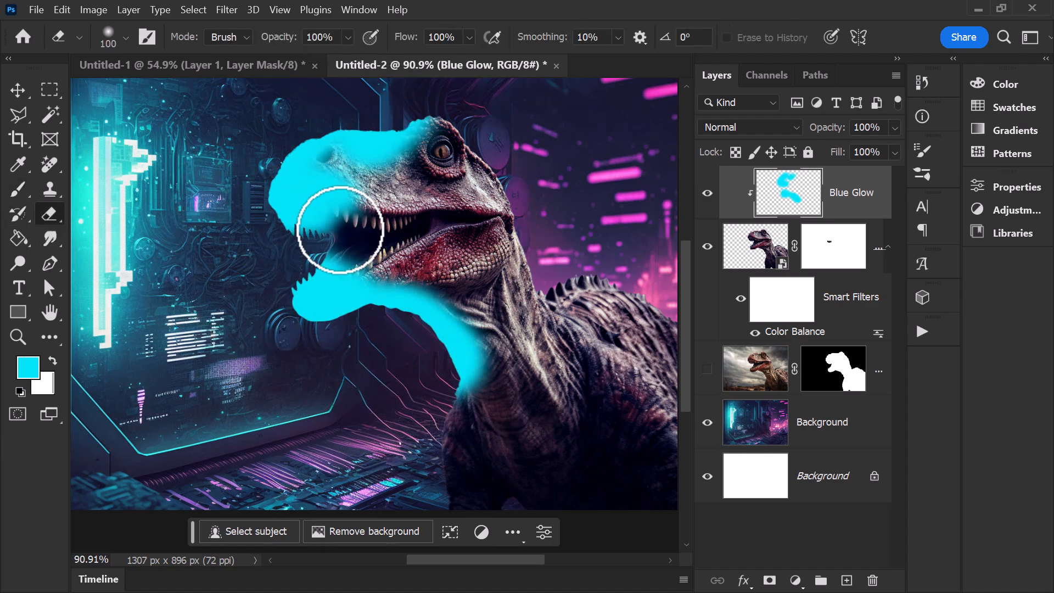
mouse_move(333, 228)
mouse_down()
mouse_move(311, 225)
mouse_move(305, 207)
mouse_move(384, 233)
mouse_up()
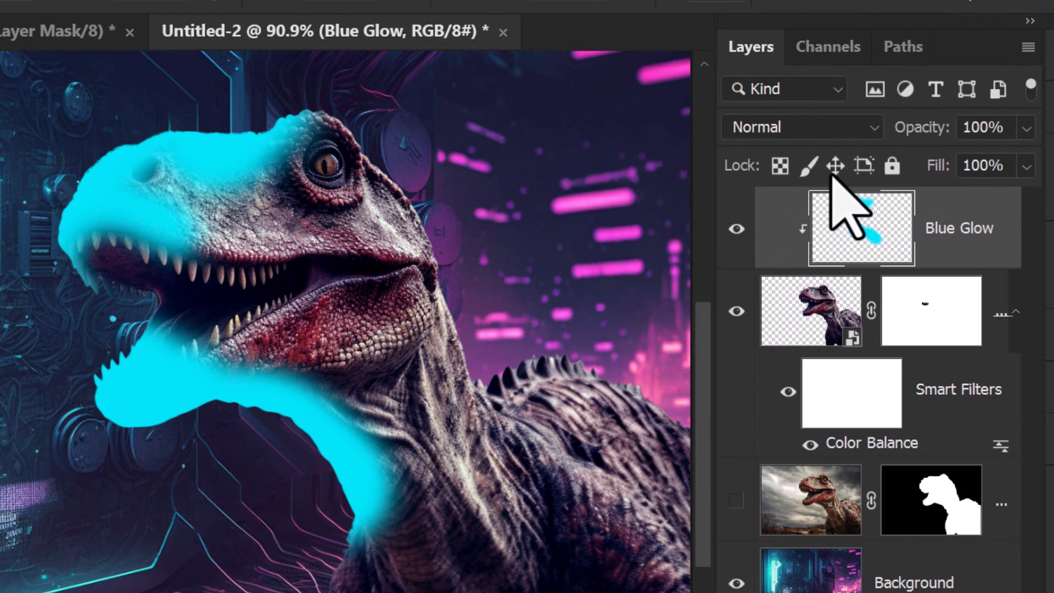
Step: Set the Blue Glow layer's blend mode to Color Dodge and its fill to 58%
click(793, 127)
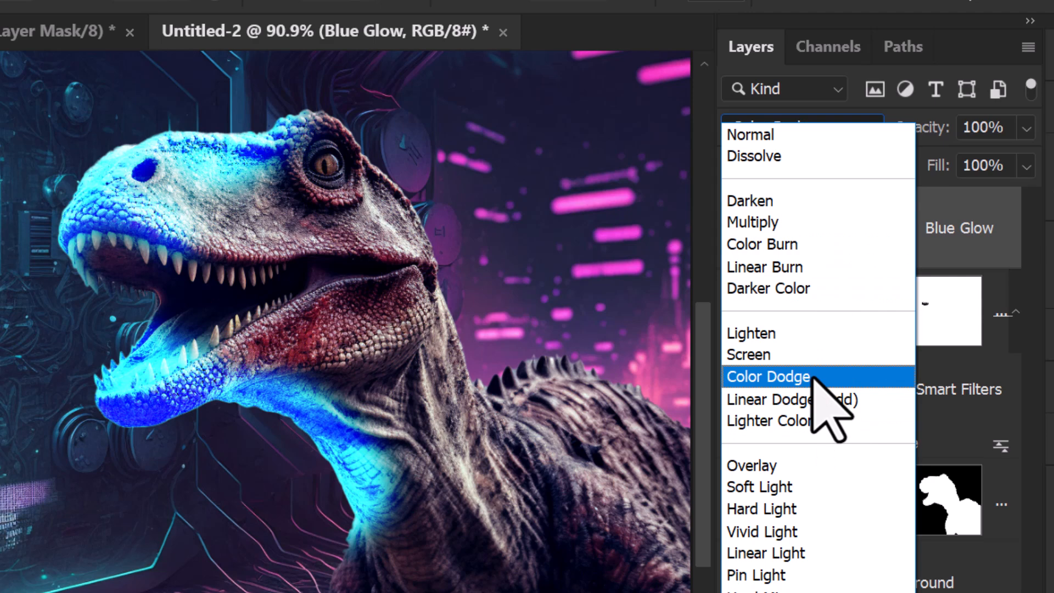
click(814, 377)
click(1025, 166)
click(939, 197)
drag(939, 197, 974, 197)
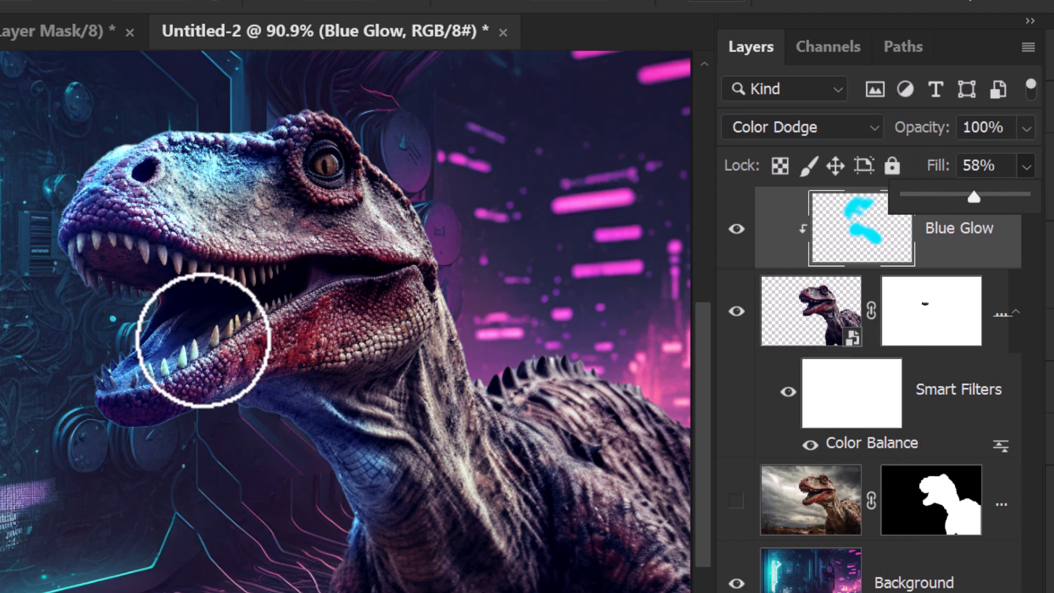
Step: Erase excess blue glow from the snout with a large eraser and from the tongue and lower jaw with a smaller one
click(261, 184)
key(bracketright)
key(bracketright)
drag(254, 191, 229, 222)
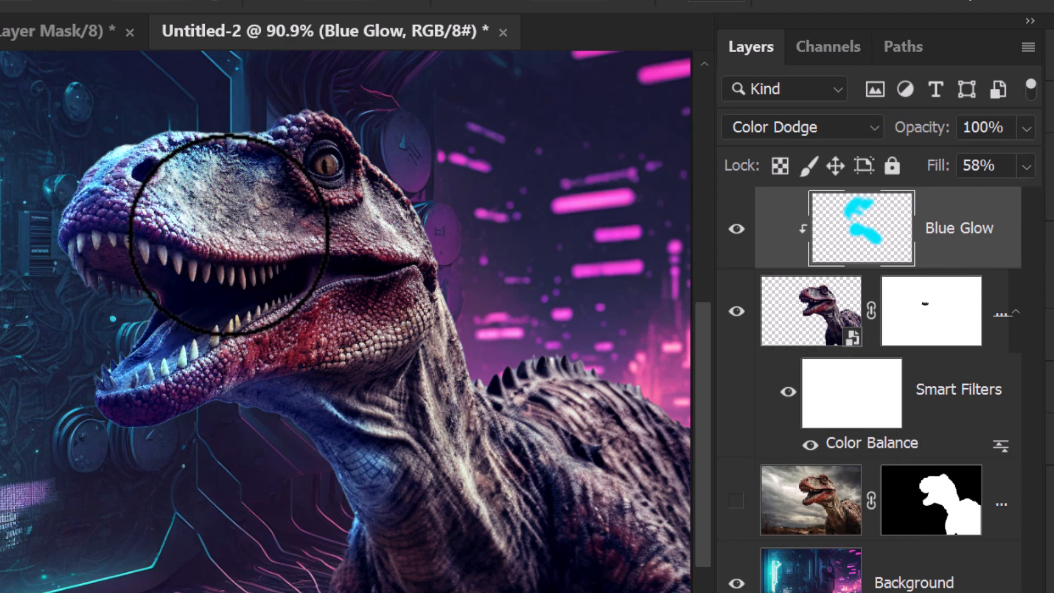
key(bracketleft)
key(bracketleft)
key(bracketleft)
key(bracketleft)
key(bracketleft)
key(bracketleft)
mouse_move(174, 358)
mouse_down()
mouse_move(229, 360)
mouse_move(177, 397)
mouse_move(186, 393)
mouse_up()
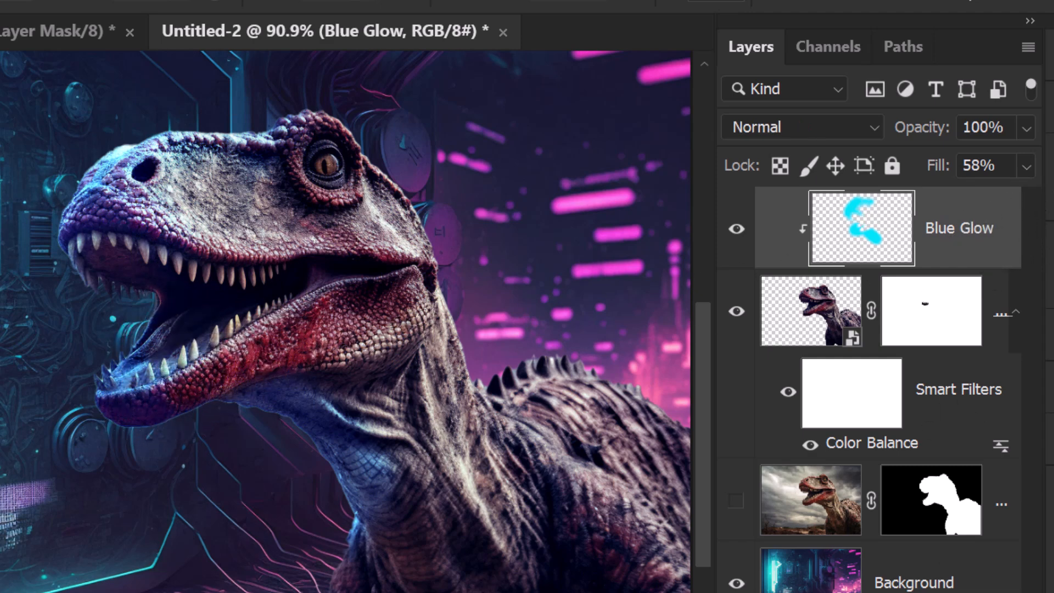
Step: Add a new layer named "Pink Glow" above Blue Glow and clip it to the dinosaur
click(956, 592)
alt+click(922, 250)
double_click(952, 230)
text(Pink Glow)
key(Return)
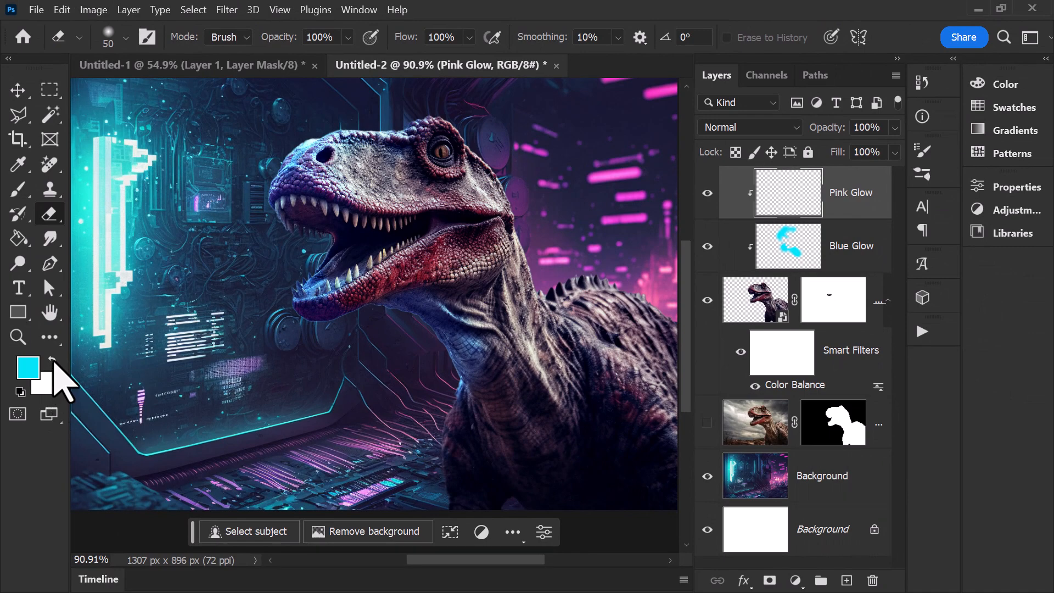
Step: Swap the foreground and background colors and set the foreground to a saturated magenta based on the background's pink lights
key(x)
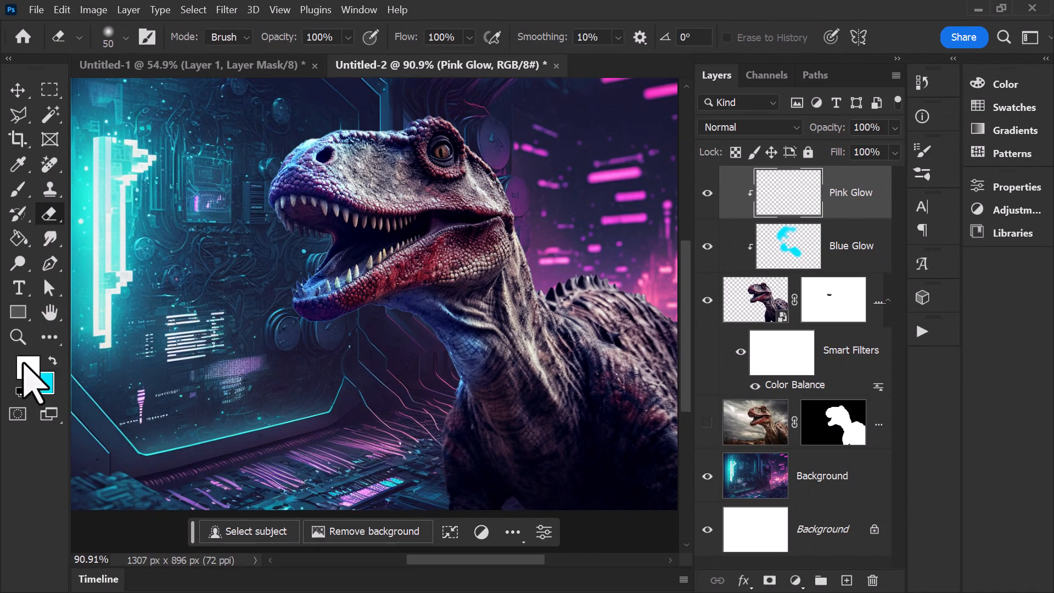
click(28, 366)
click(625, 179)
drag(224, 340, 296, 295)
click(456, 291)
Step: Paint magenta along the back of the dinosaur's head, neck and back with a 90 px brush
key(b)
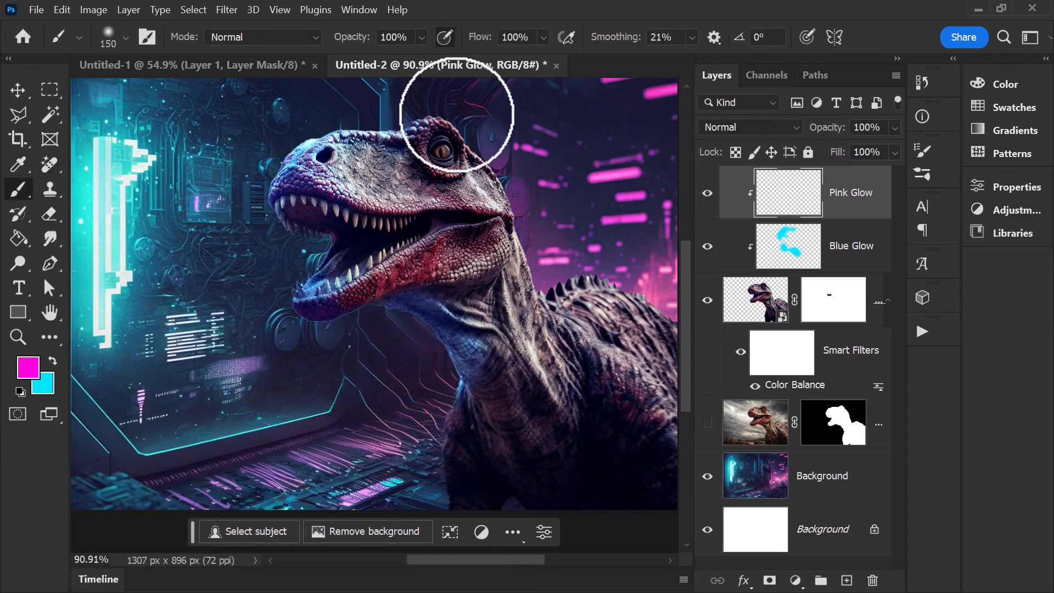
key(bracketleft)
key(bracketleft)
key(bracketleft)
mouse_move(440, 113)
mouse_down()
mouse_move(514, 194)
mouse_move(559, 331)
mouse_up()
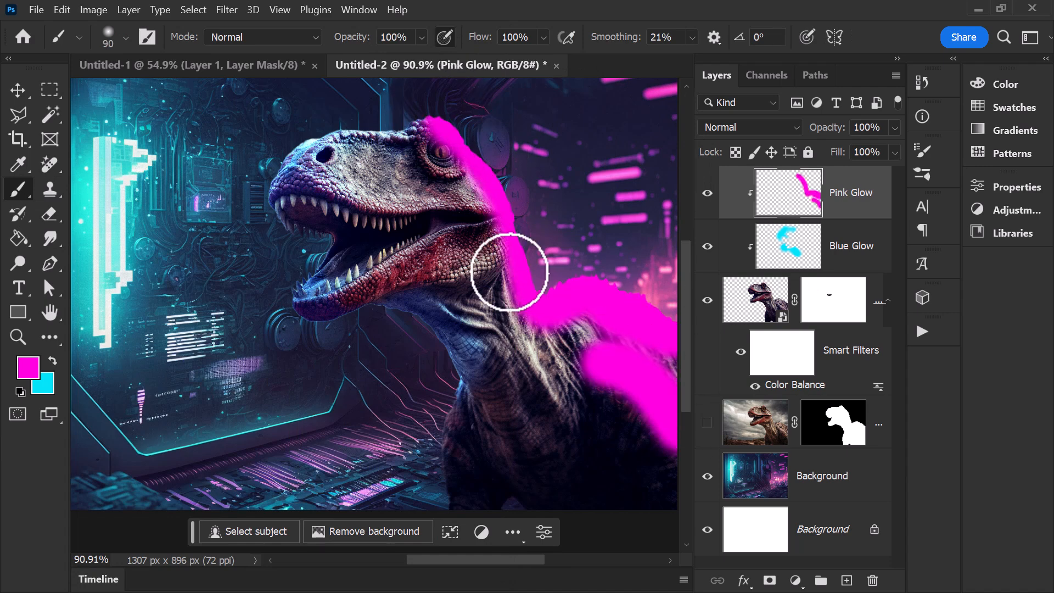
Step: Refine the pink paint with a larger tip so it covers the cheek, neck and back with soft edges
click(50, 213)
key(bracketright)
key(bracketright)
key(bracketright)
key(bracketright)
key(bracketright)
key(bracketright)
key(bracketright)
key(bracketright)
key(bracketright)
key(bracketright)
key(bracketright)
drag(409, 196, 446, 343)
mouse_move(543, 436)
mouse_down()
mouse_move(616, 483)
mouse_move(699, 376)
mouse_up()
Step: Set the Pink Glow layer's blend mode to Color Dodge and open its fill setting
click(769, 130)
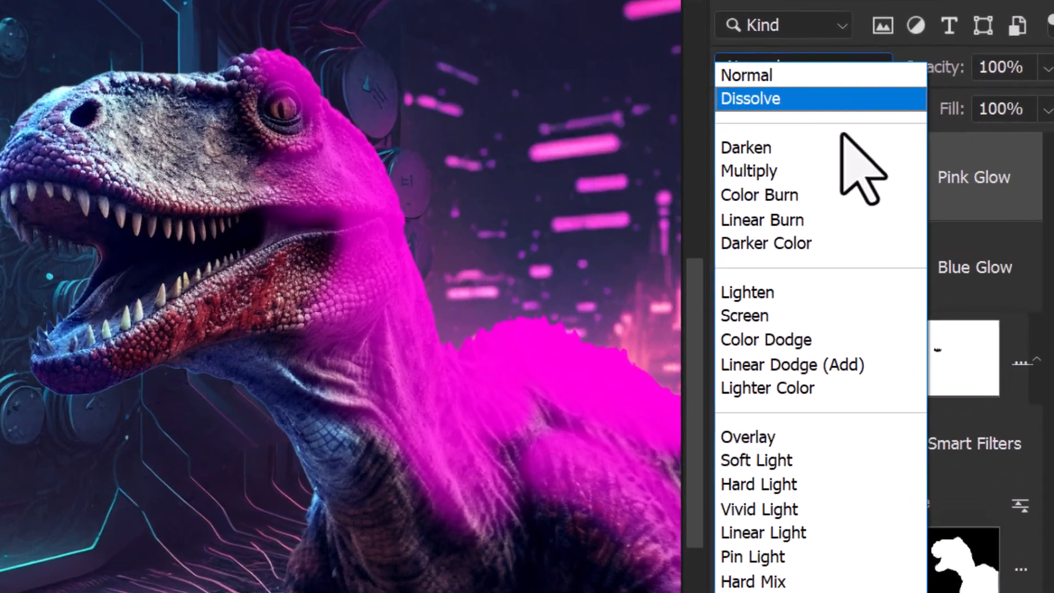
click(830, 347)
click(1047, 109)
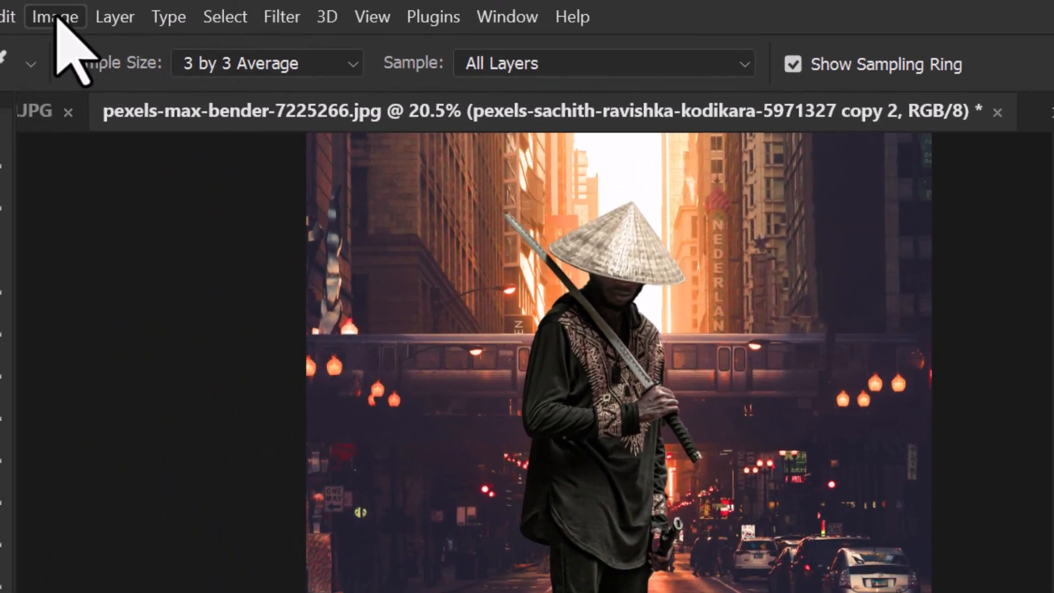
click(55, 18)
mouse_move(82, 80)
click(404, 137)
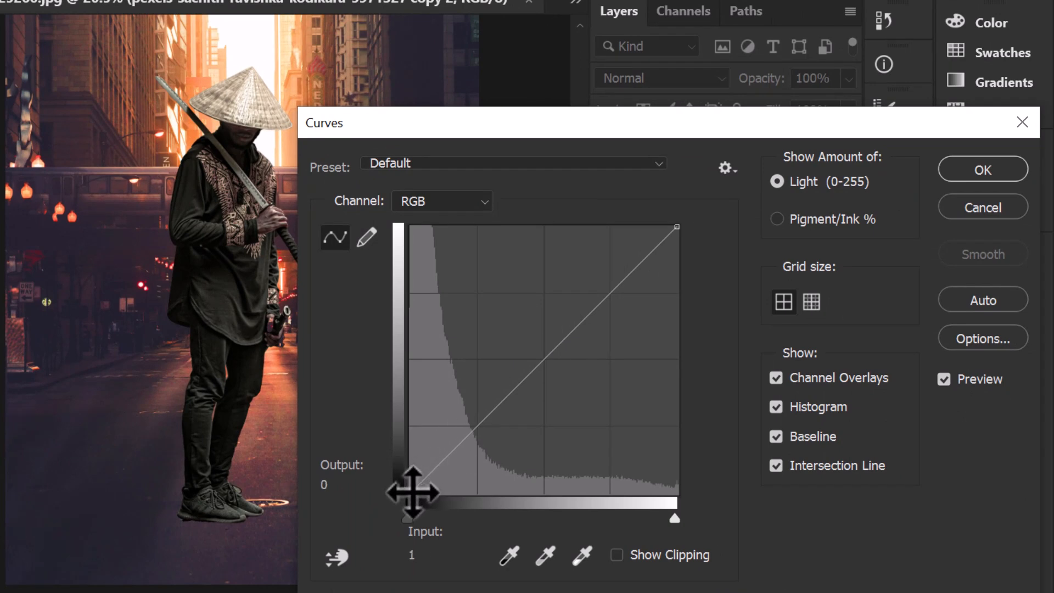
drag(413, 492, 411, 484)
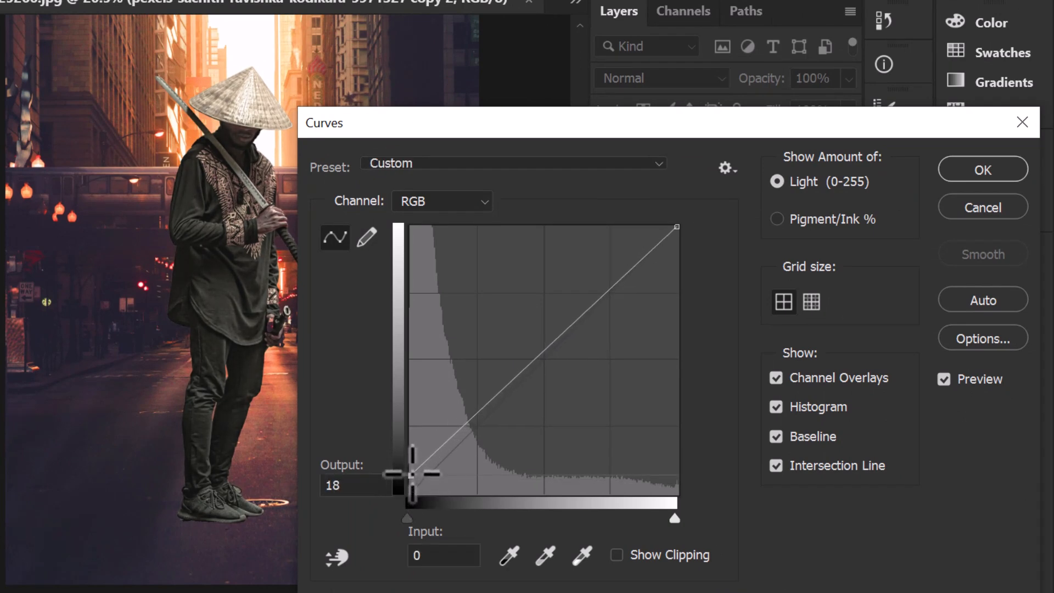
drag(415, 463, 409, 471)
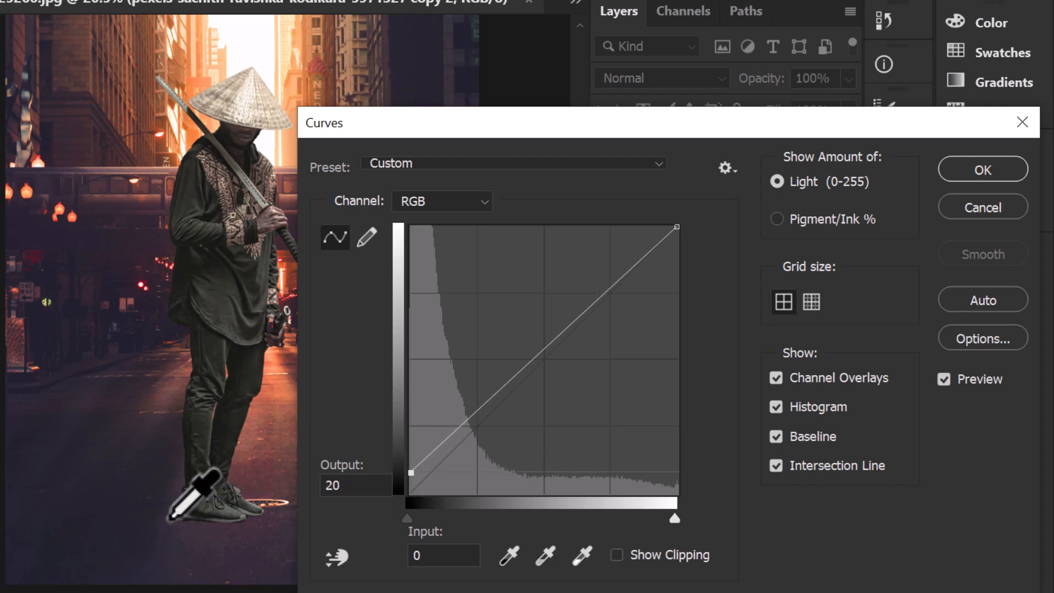
click(971, 214)
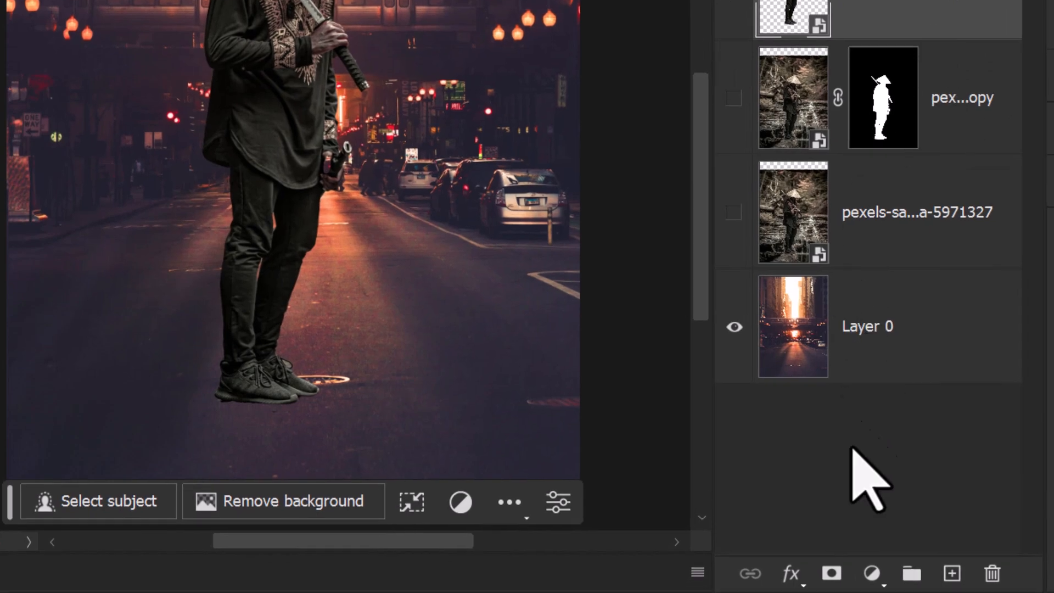
Step: Add a Curves adjustment layer clipped to the cut-out swordsman layer and open its curve settings
click(872, 573)
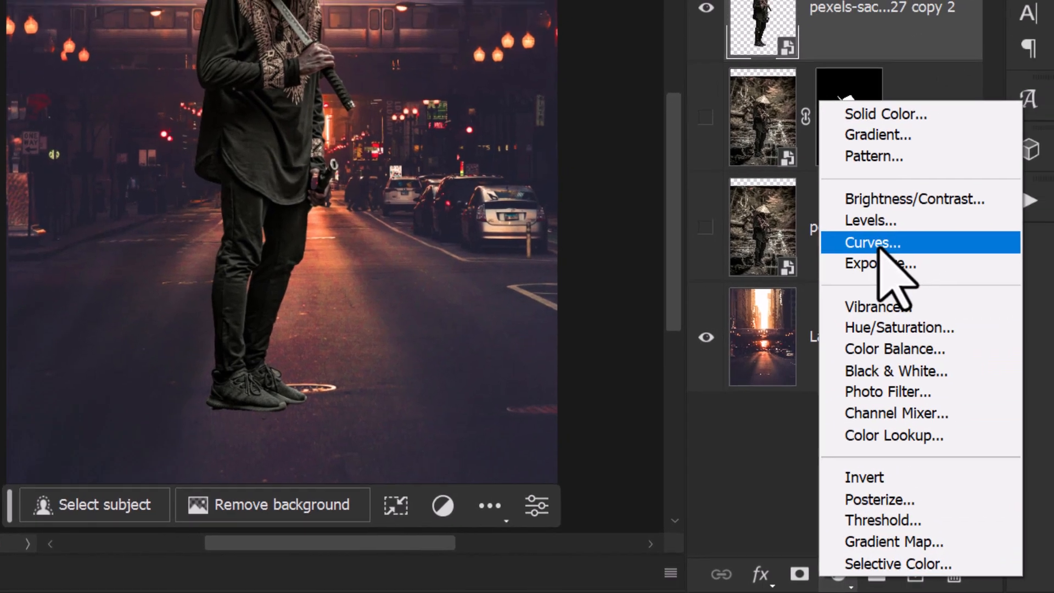
click(900, 230)
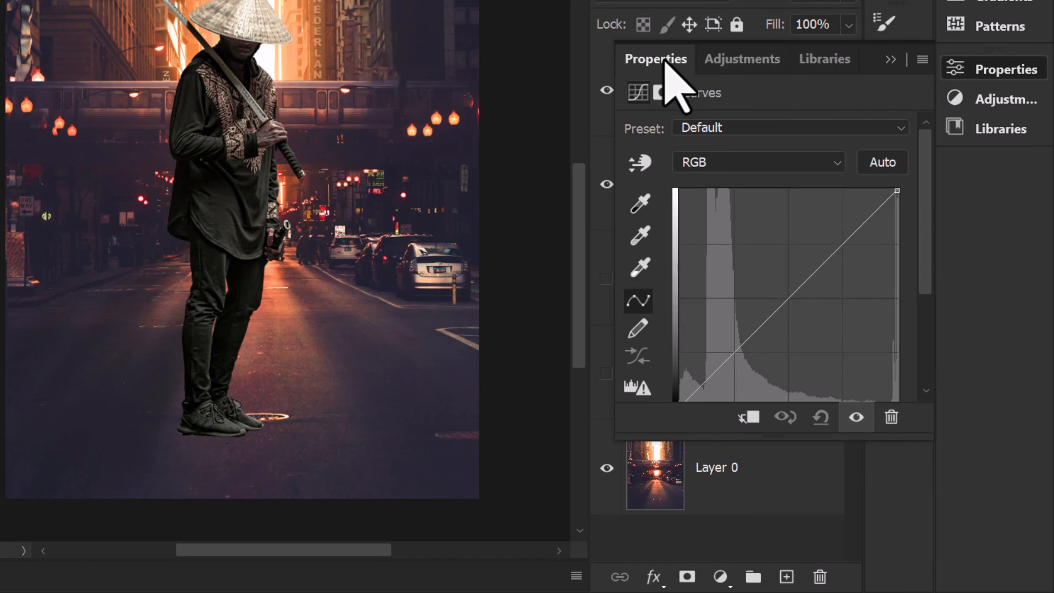
click(670, 61)
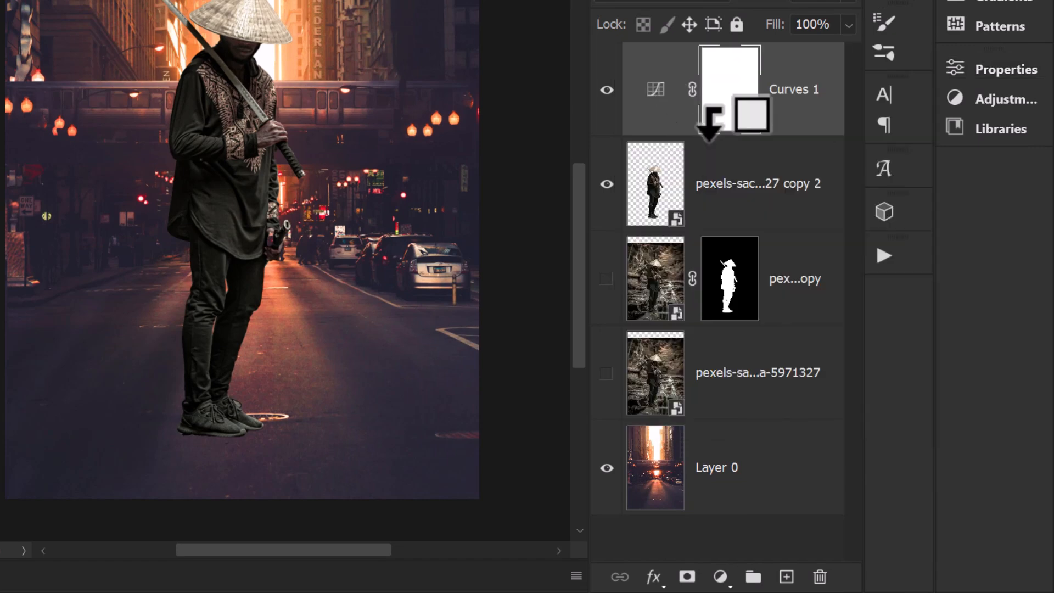
alt+click(709, 136)
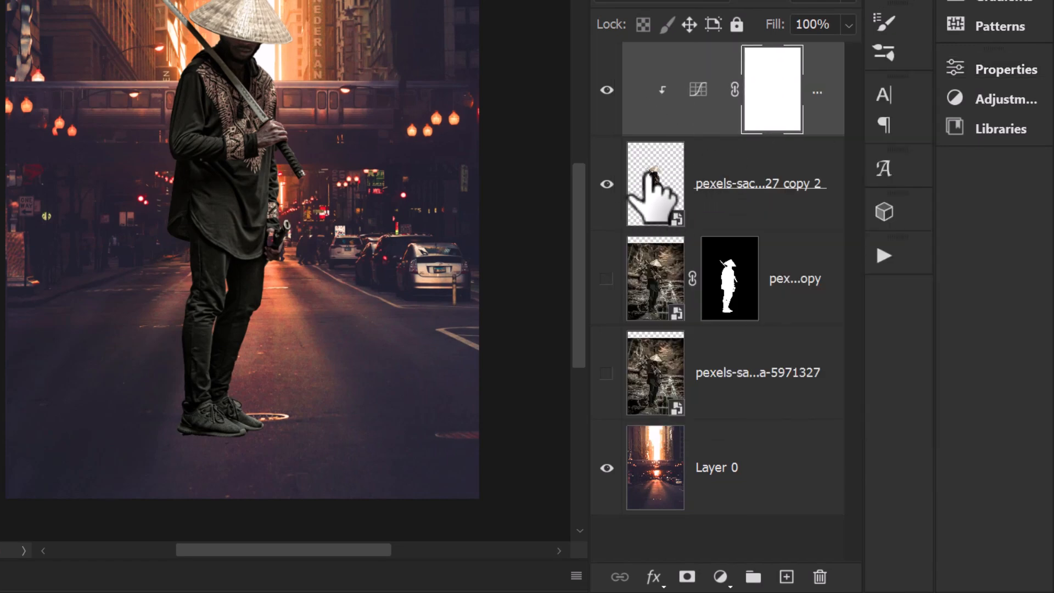
double_click(697, 89)
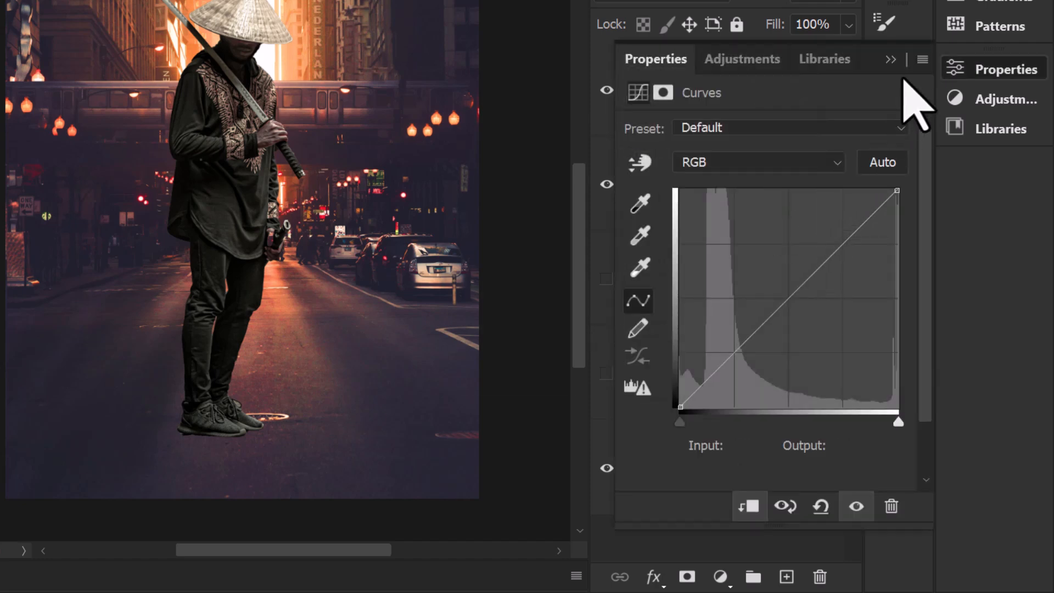
Step: In the curve's auto color correction options, choose Find Dark & Light Colors and sample 262231 from the dark street scene as the shadow target
click(923, 60)
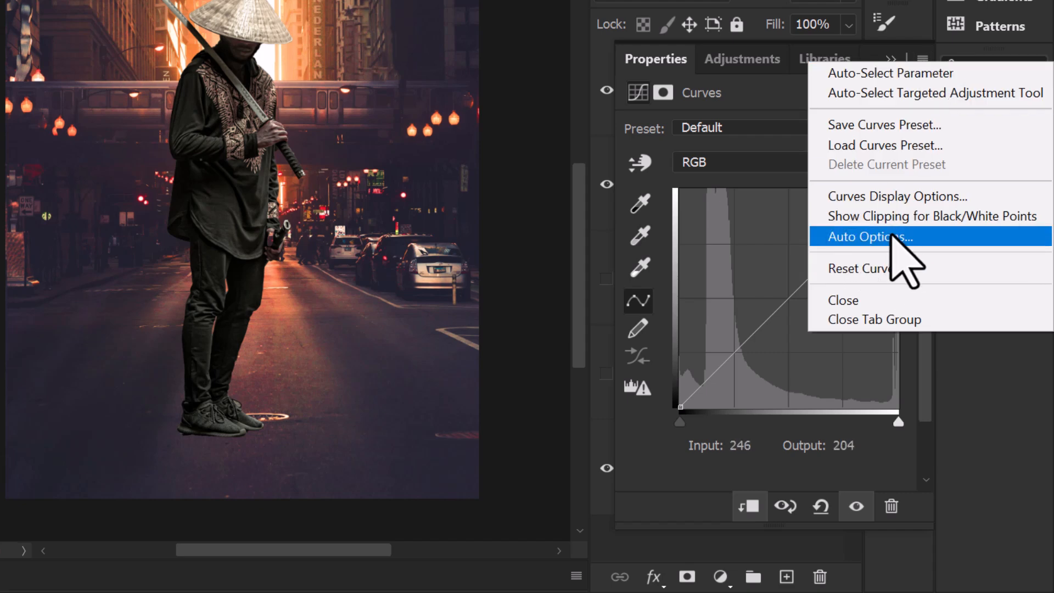
click(892, 236)
drag(662, 17, 757, 71)
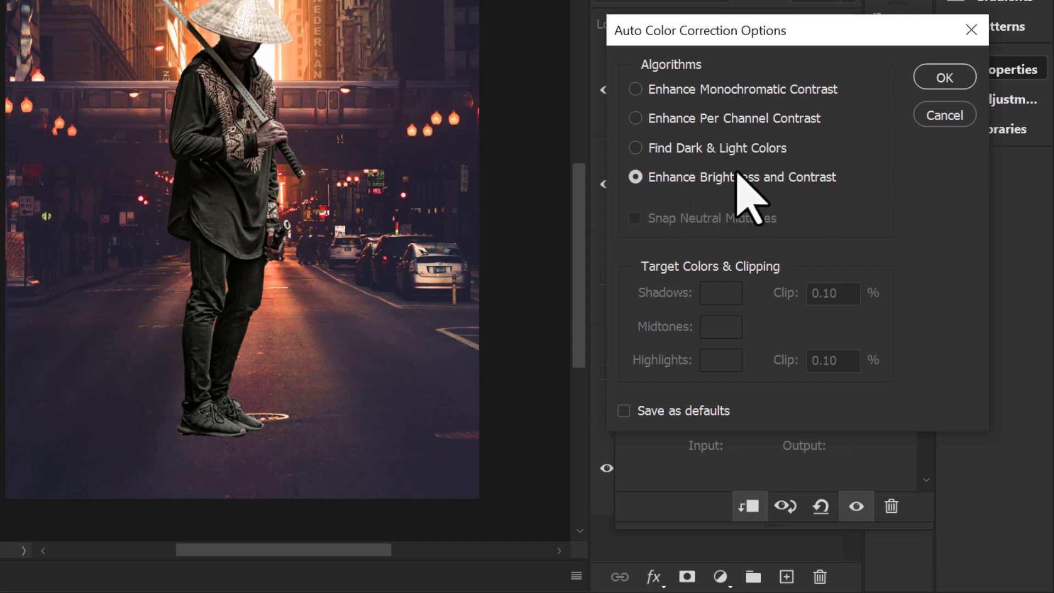
click(634, 148)
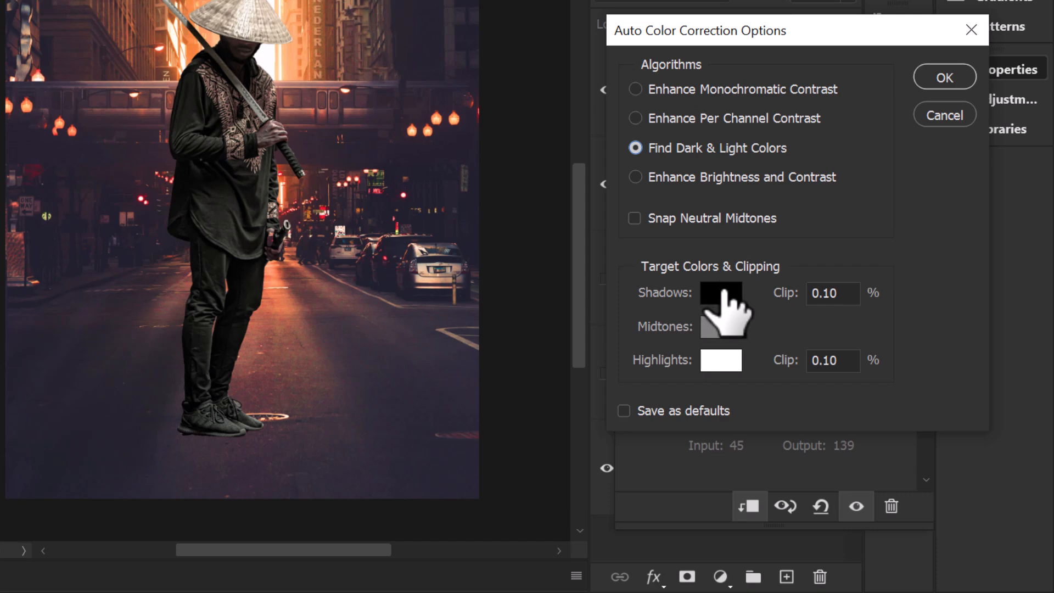
click(723, 291)
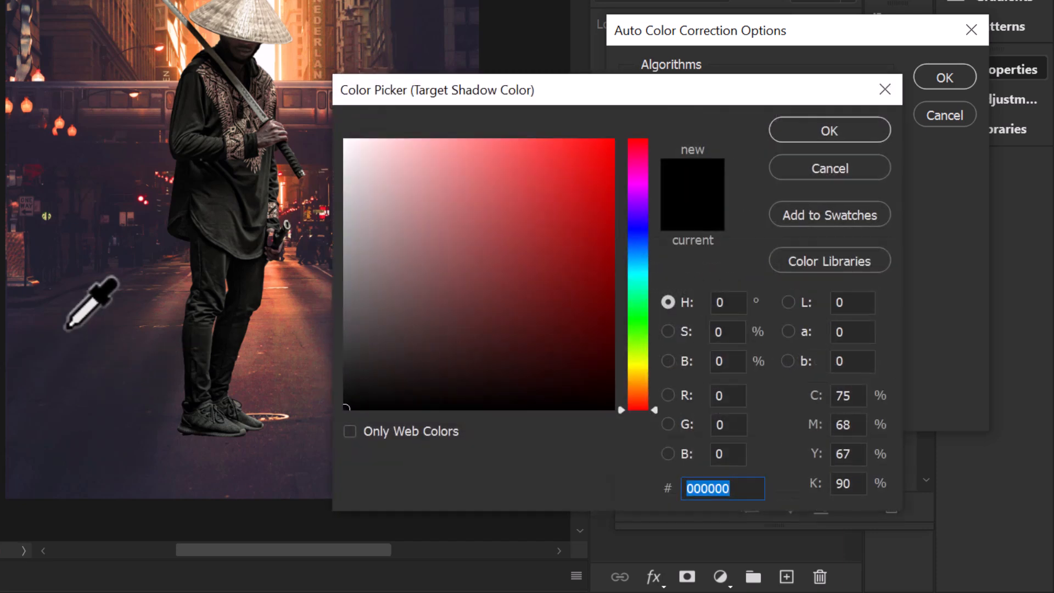
click(38, 149)
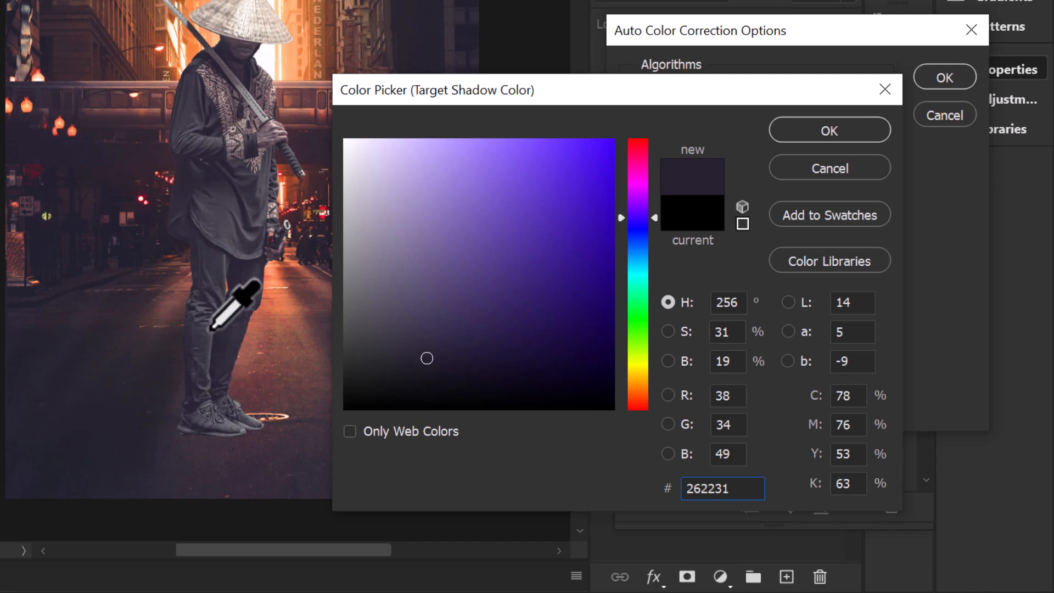
click(829, 132)
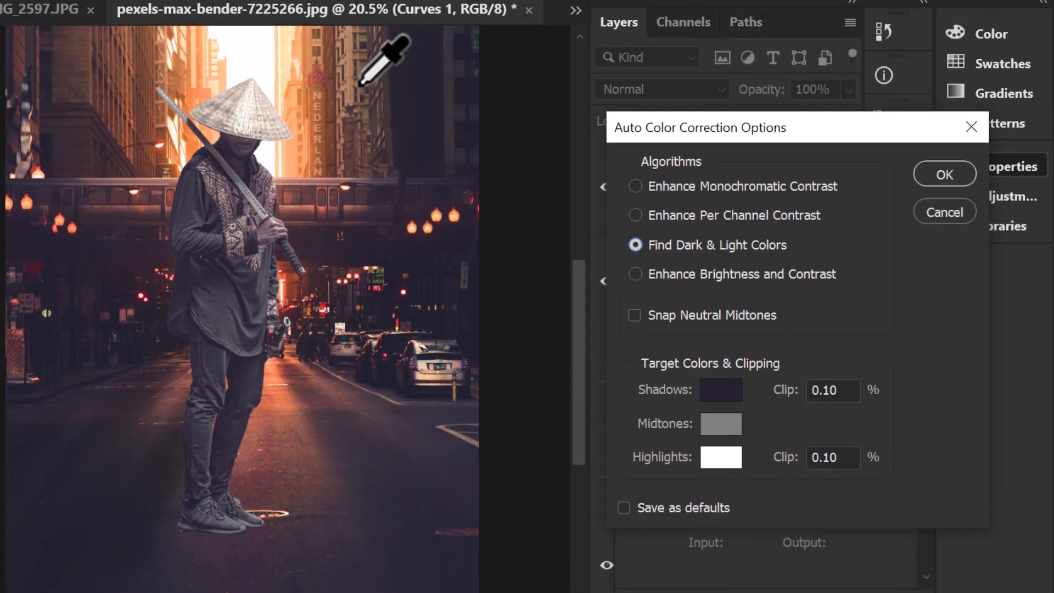
Step: Set the target midtone color to the warm brown 8b6e41 and apply the correction without saving the colors as defaults
click(720, 423)
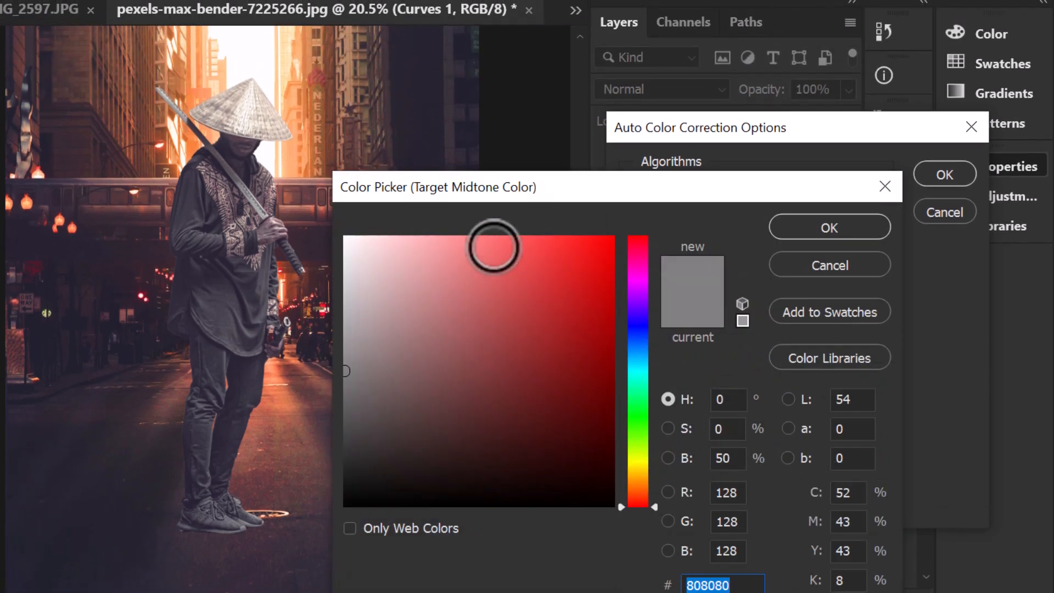
click(350, 98)
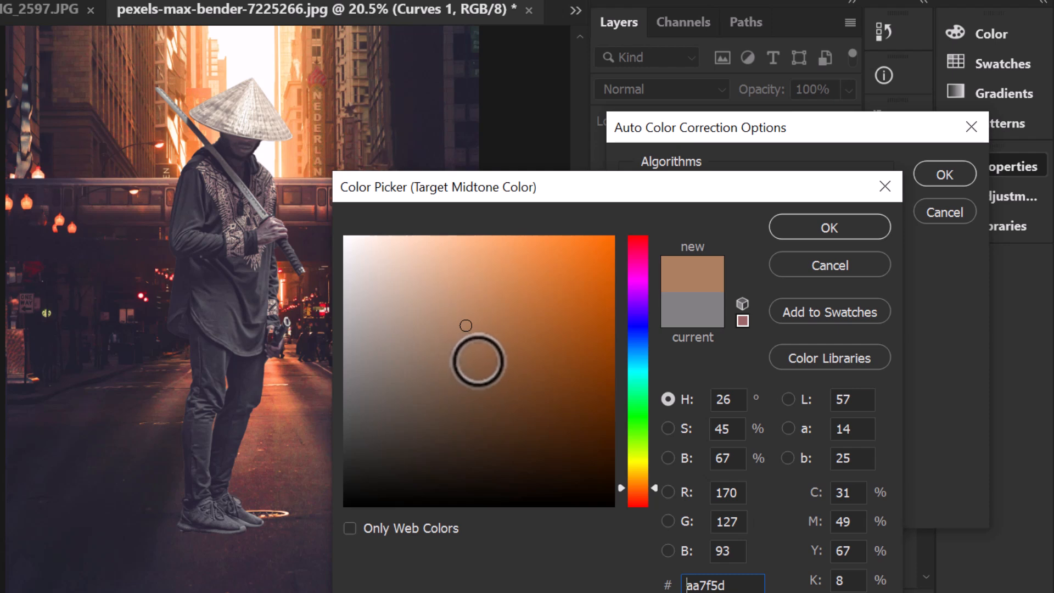
click(465, 364)
drag(656, 488, 660, 480)
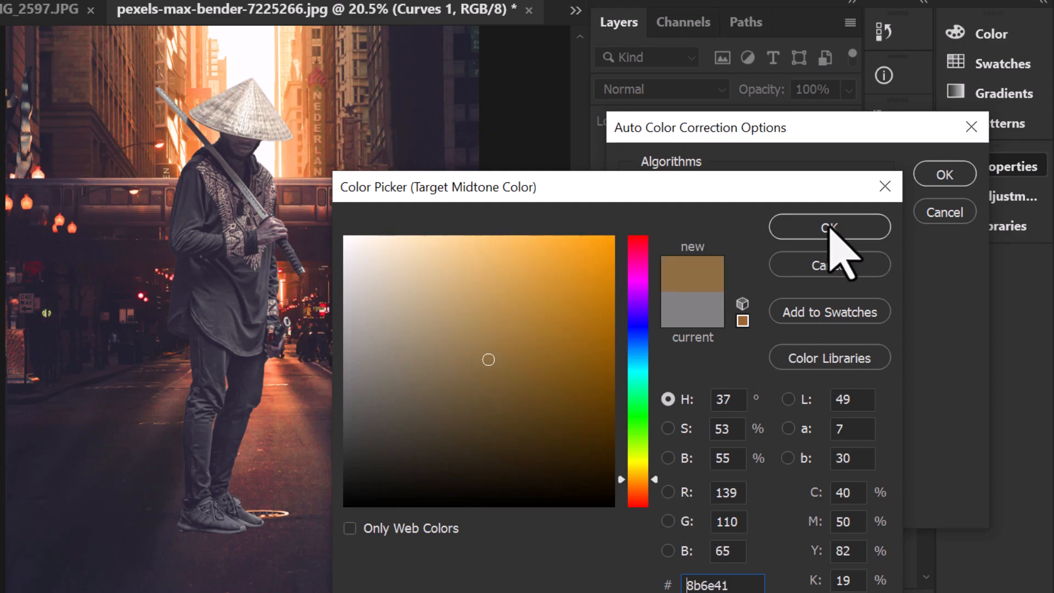
click(829, 227)
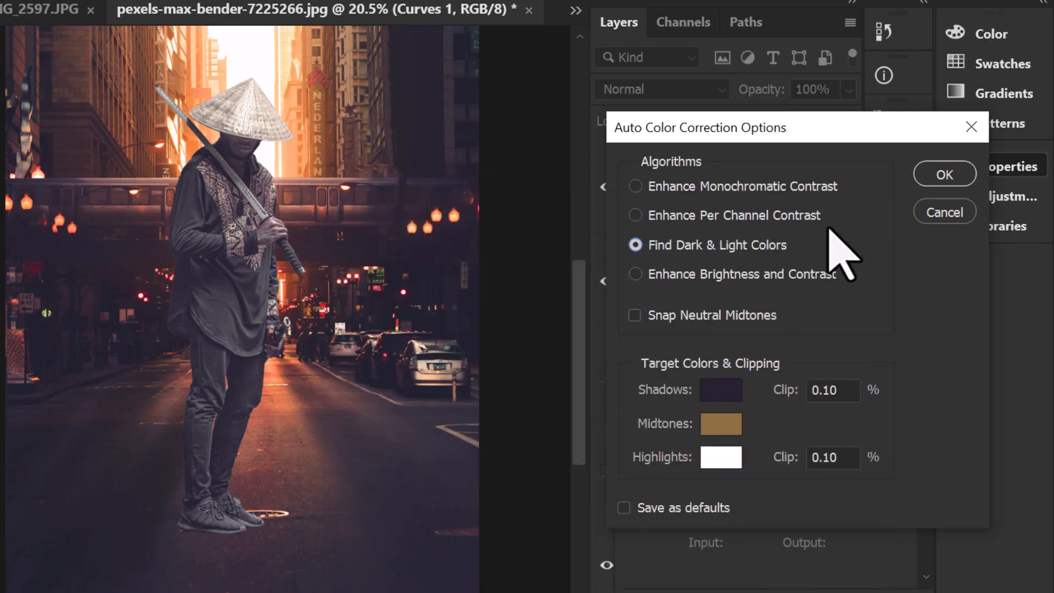
click(945, 175)
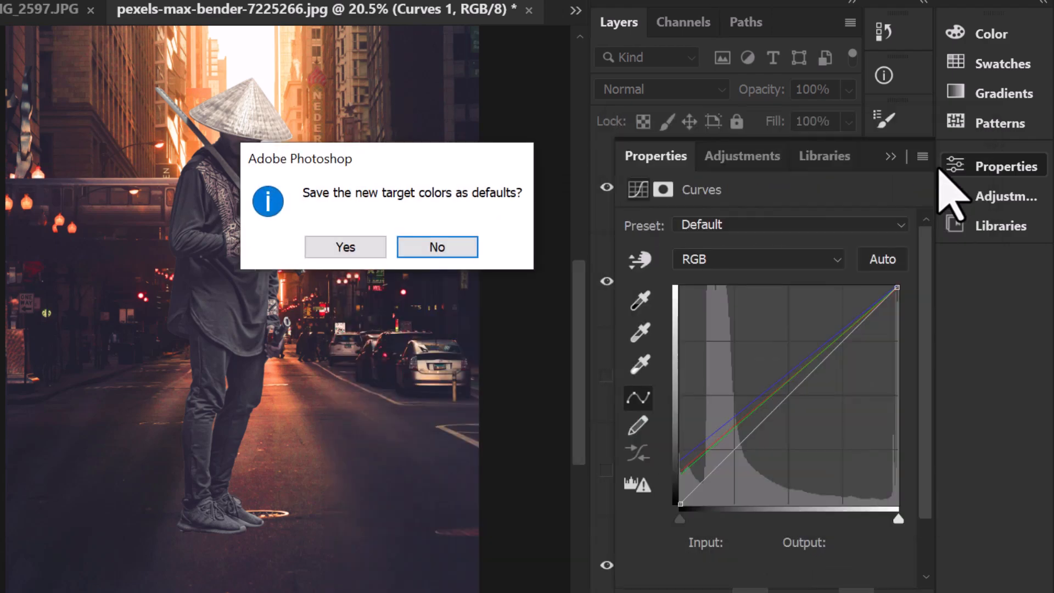
click(437, 248)
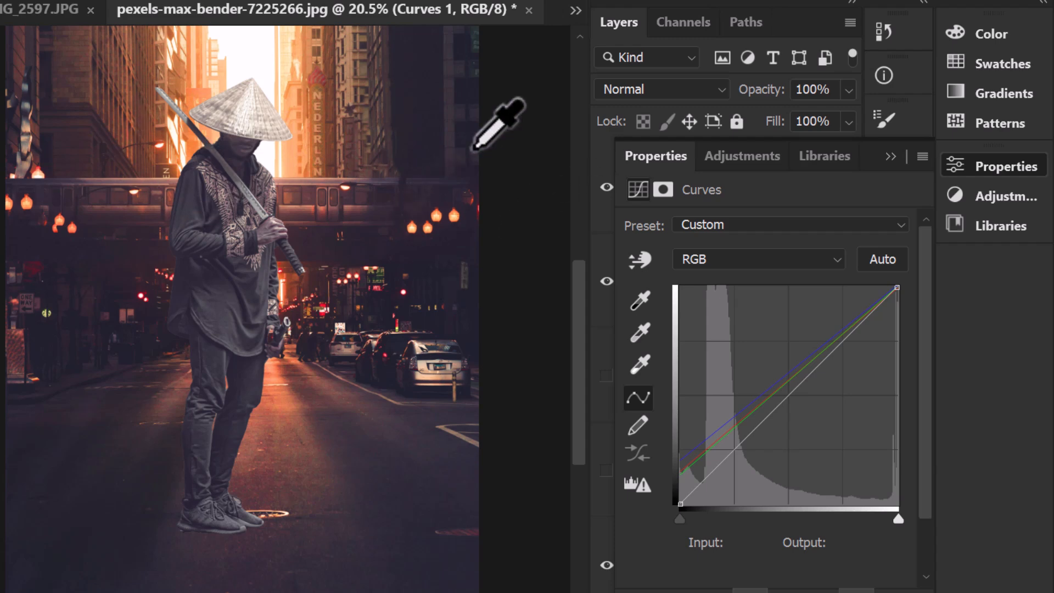
Step: Collapse the curve settings and delete the clipped Curves adjustment layer above the swordsman
click(603, 39)
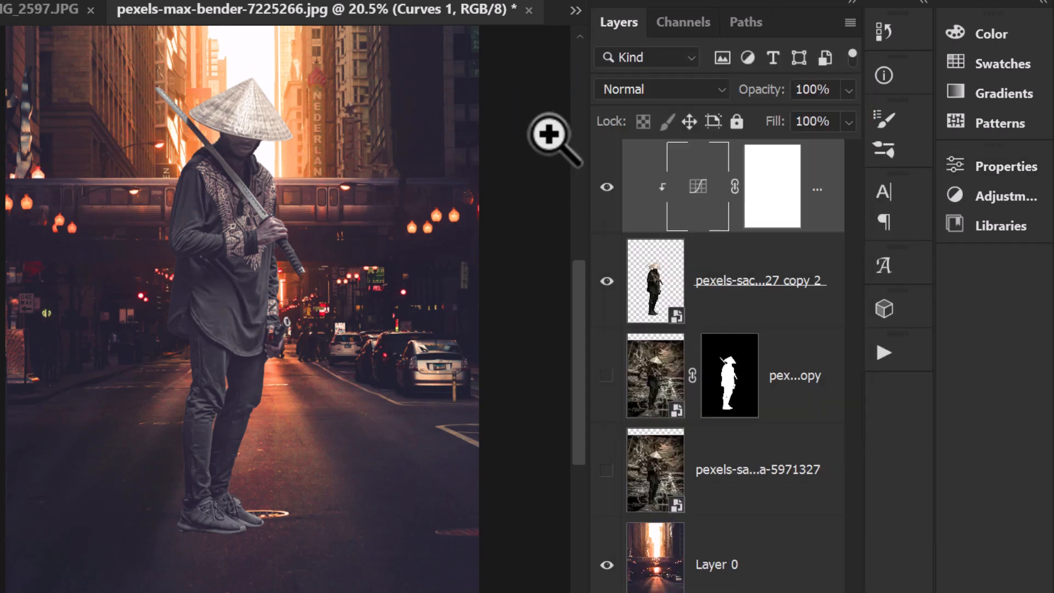
click(606, 279)
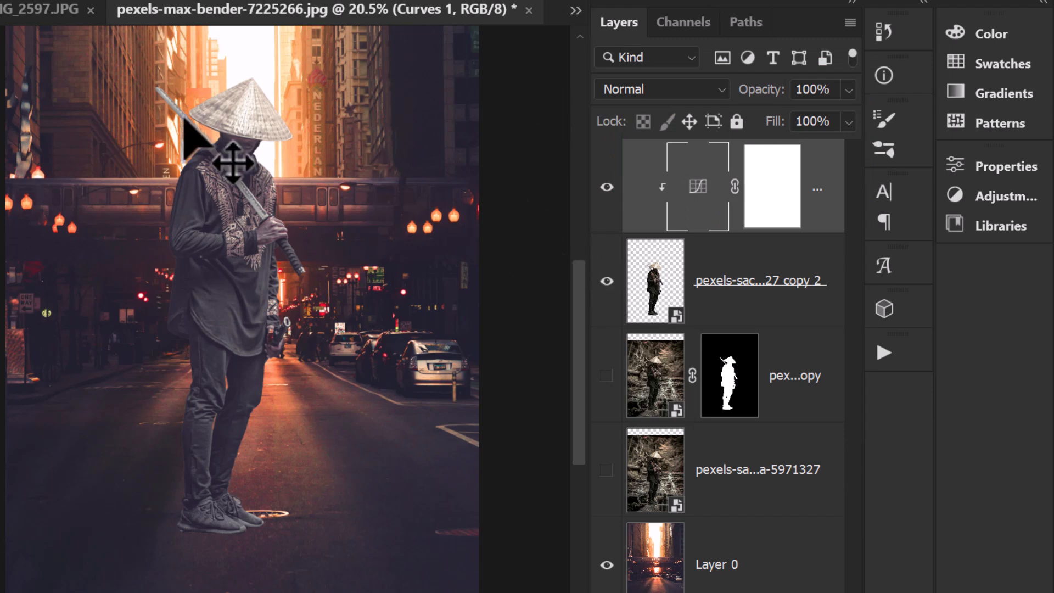
key(Delete)
key(z)
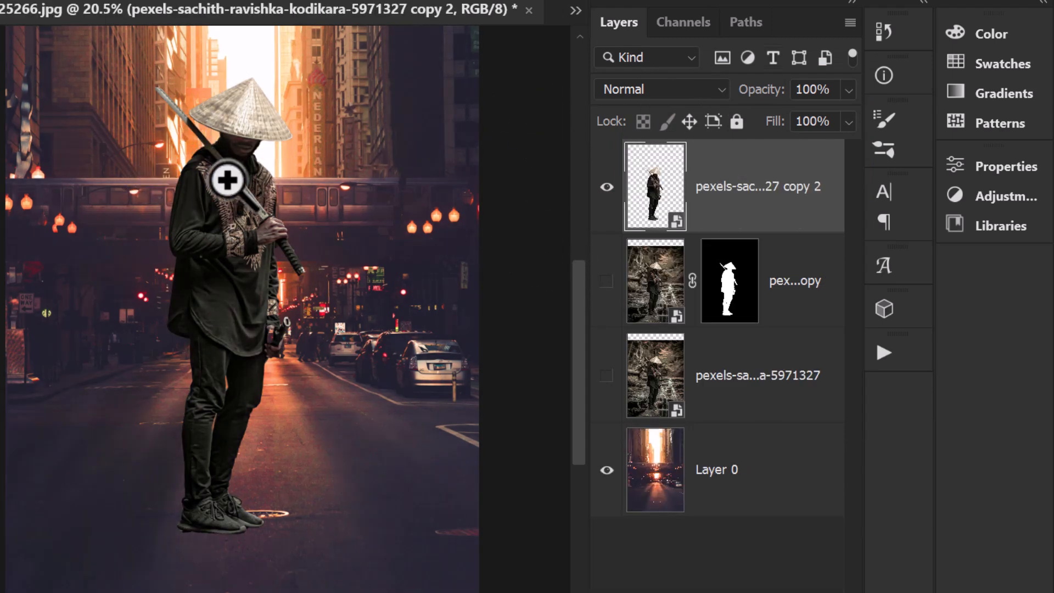
Step: Apply a Curves adjustment directly to the background Layer 0, moving the black point to input 31 with output 0
click(673, 461)
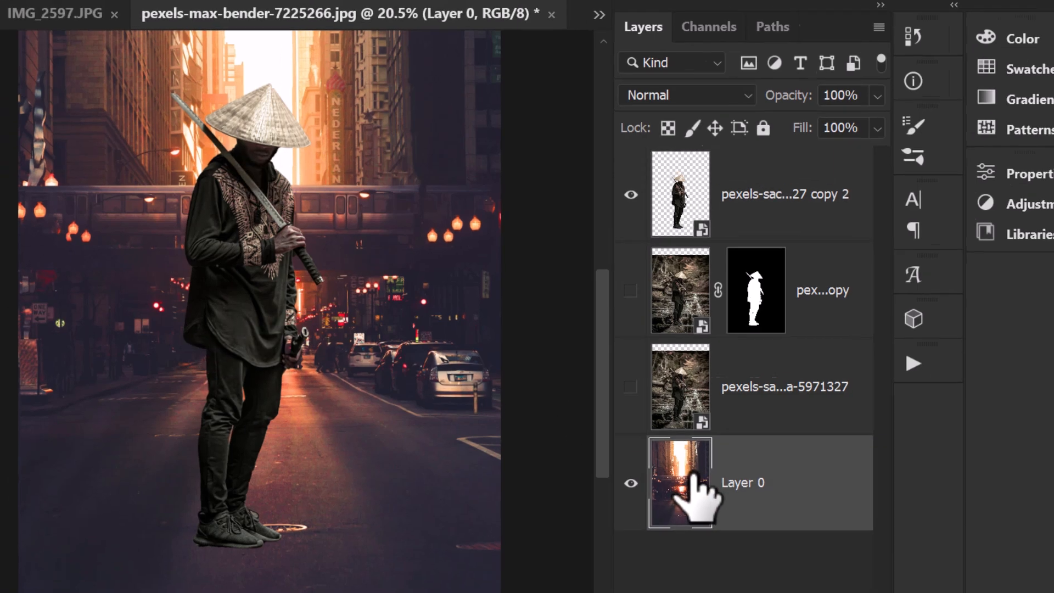
click(58, 15)
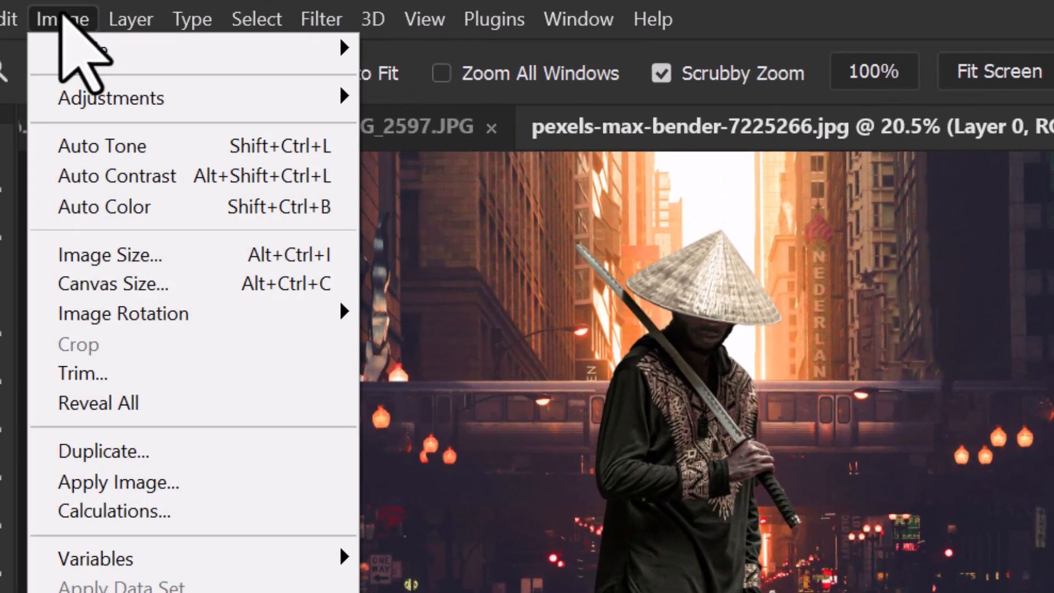
mouse_move(110, 104)
click(497, 160)
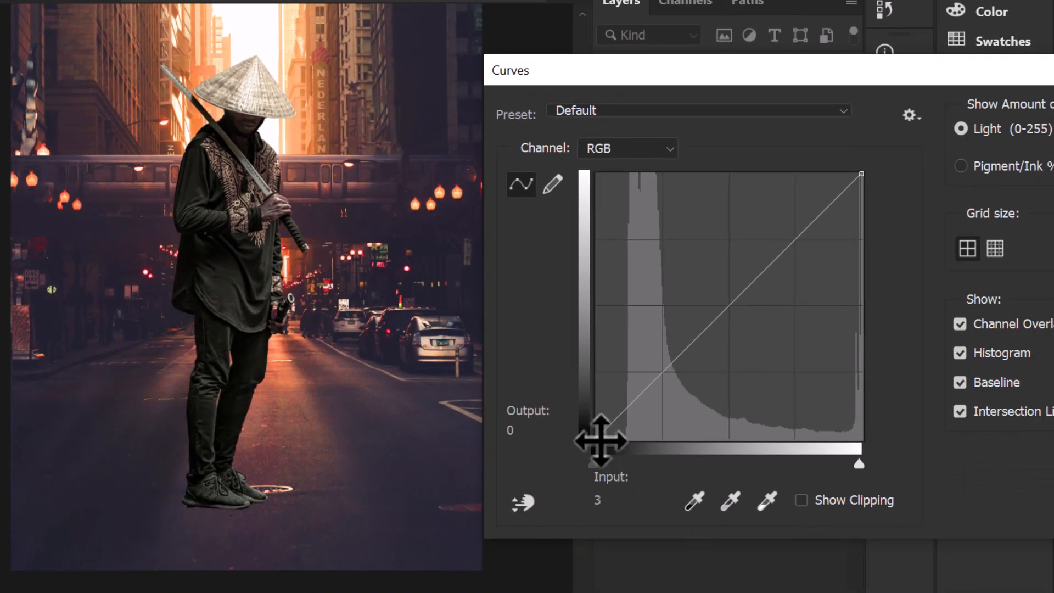
click(600, 441)
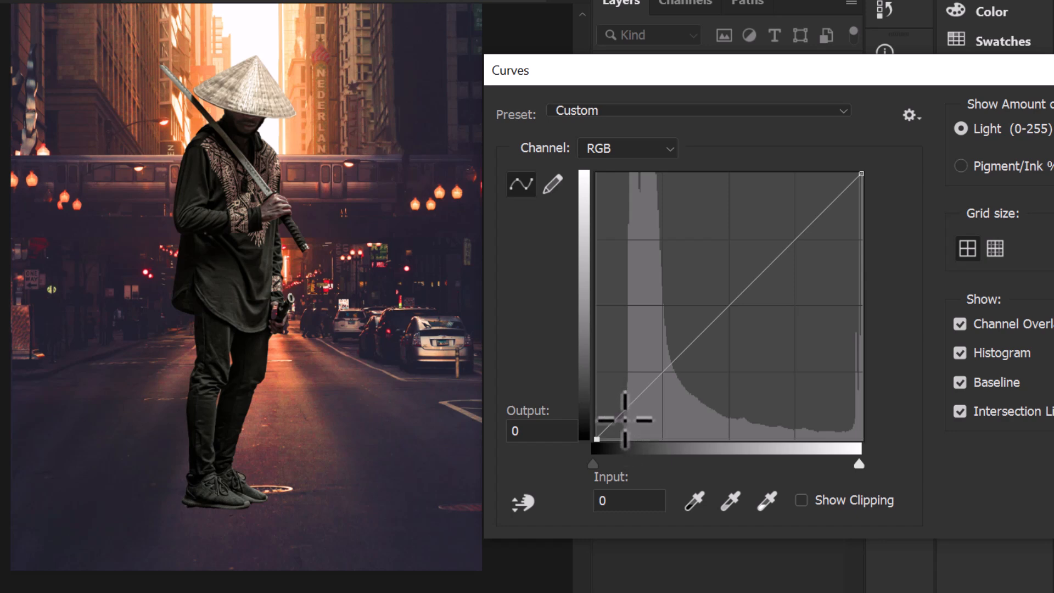
drag(597, 445, 629, 439)
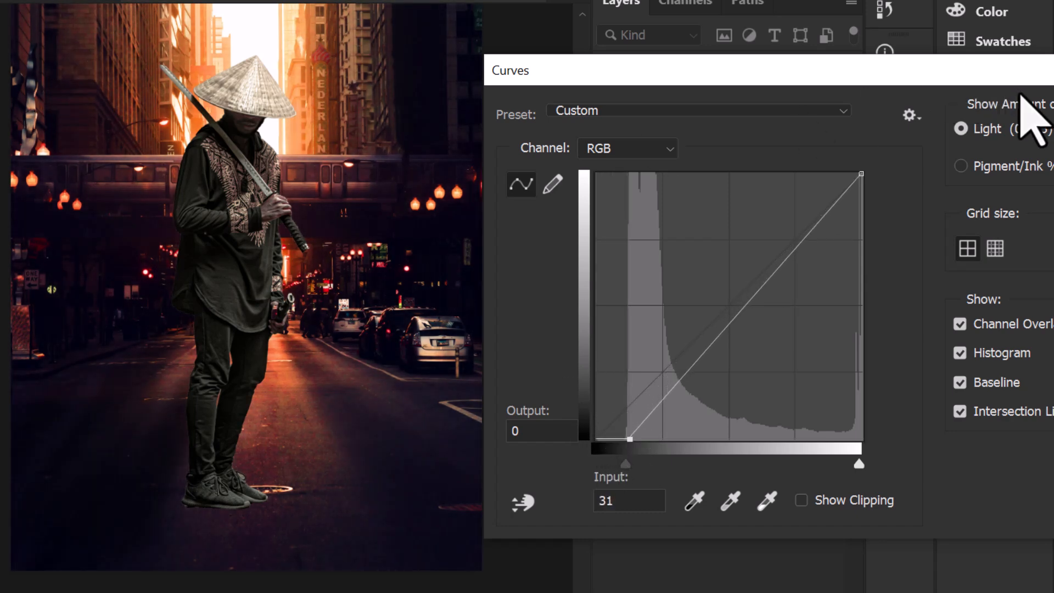
drag(1001, 72, 799, 78)
click(963, 121)
Step: Open Color Balance on the cut-out swordsman layer and shift its highlights toward yellow, to about -30
click(94, 9)
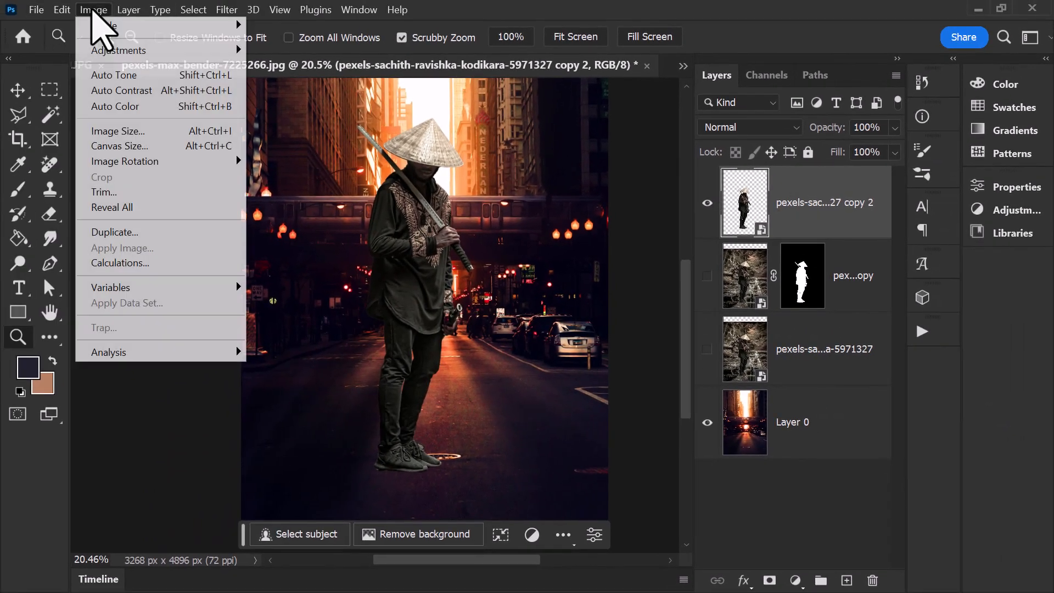
mouse_move(118, 50)
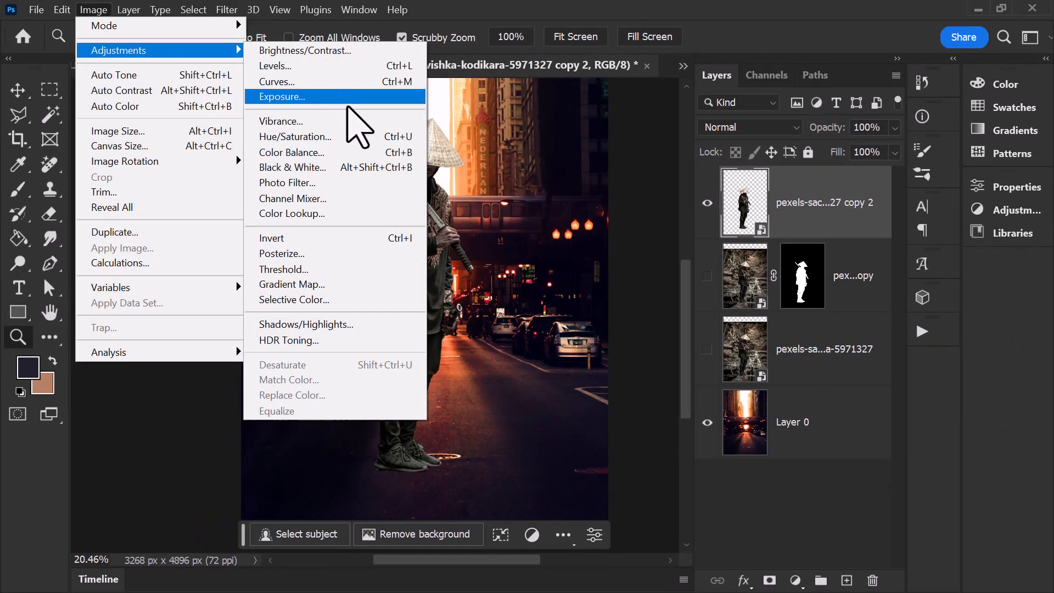
click(351, 152)
drag(823, 311, 832, 189)
drag(745, 281, 729, 301)
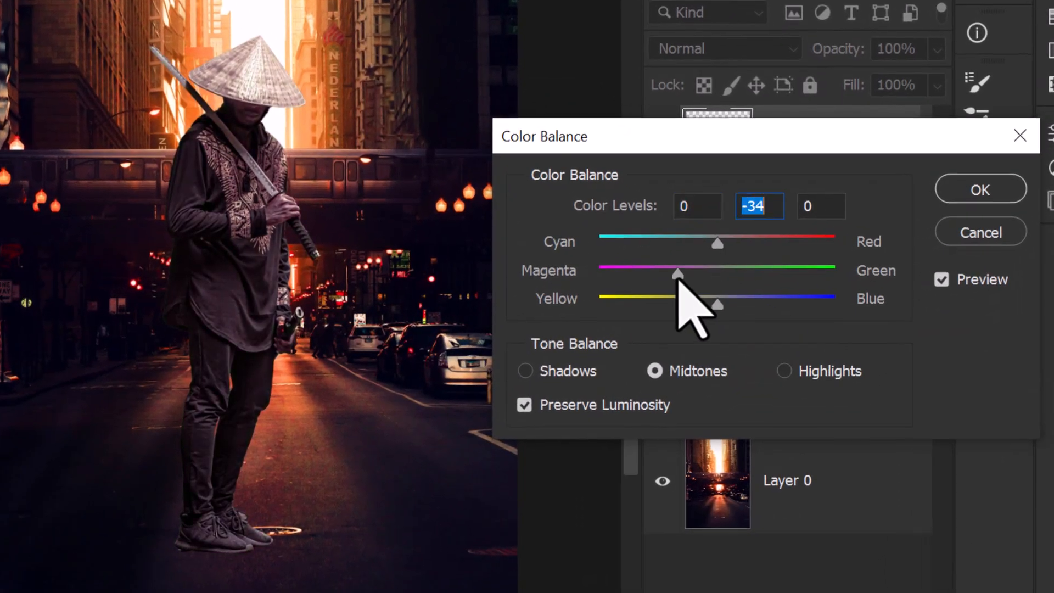
click(753, 302)
click(698, 274)
click(695, 244)
click(710, 278)
drag(749, 244, 729, 248)
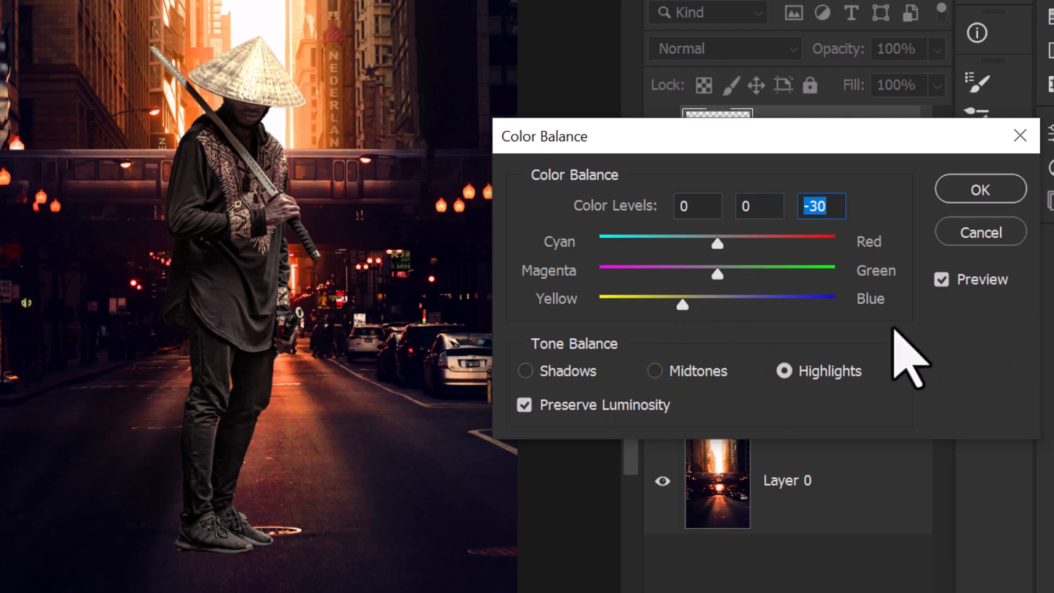
click(784, 371)
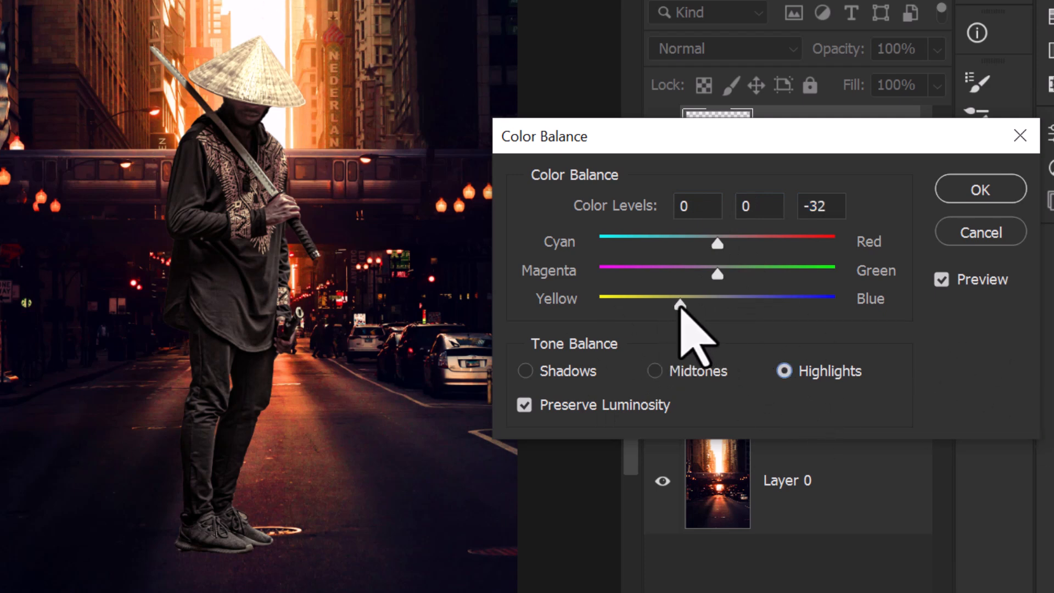
drag(679, 305, 681, 305)
Step: Set the swordsman's shadow color levels to -16 cyan, -12 magenta and +9 blue, and apply the color balance
click(540, 371)
drag(759, 306, 738, 305)
drag(718, 242, 698, 243)
drag(731, 308, 723, 309)
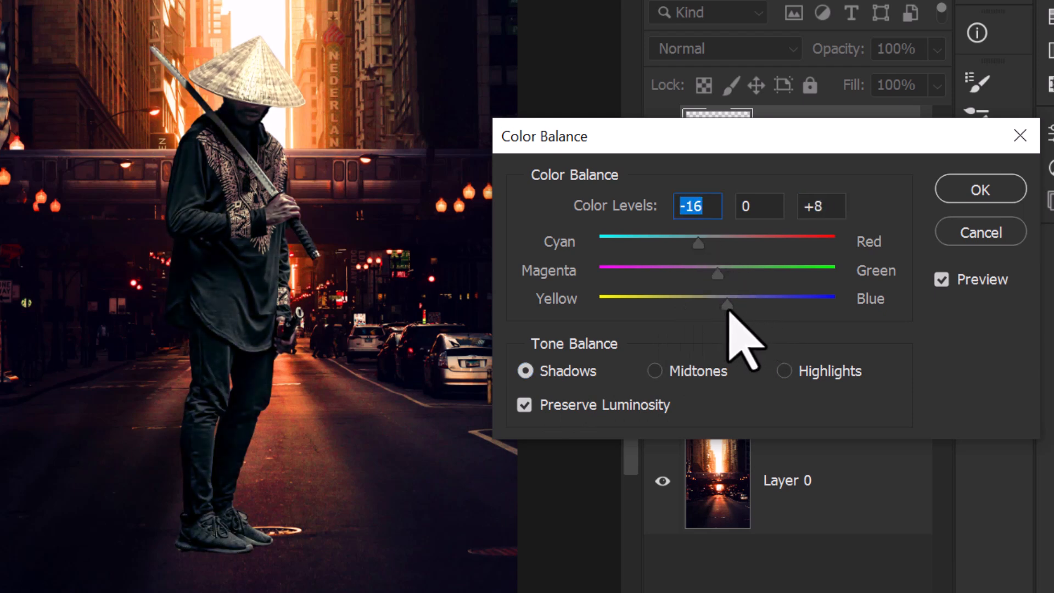
click(728, 305)
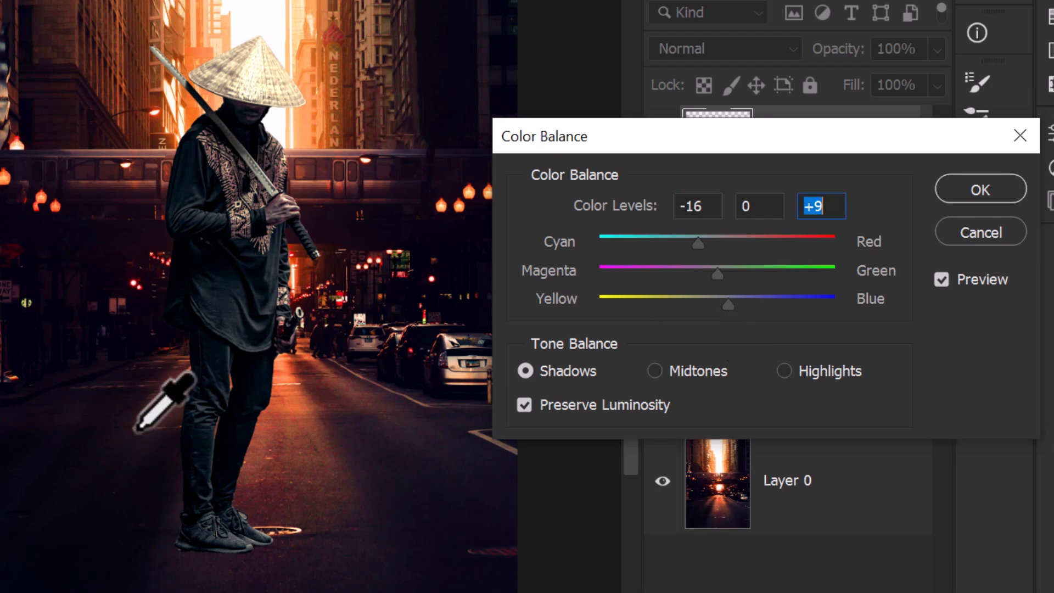
drag(711, 270, 702, 270)
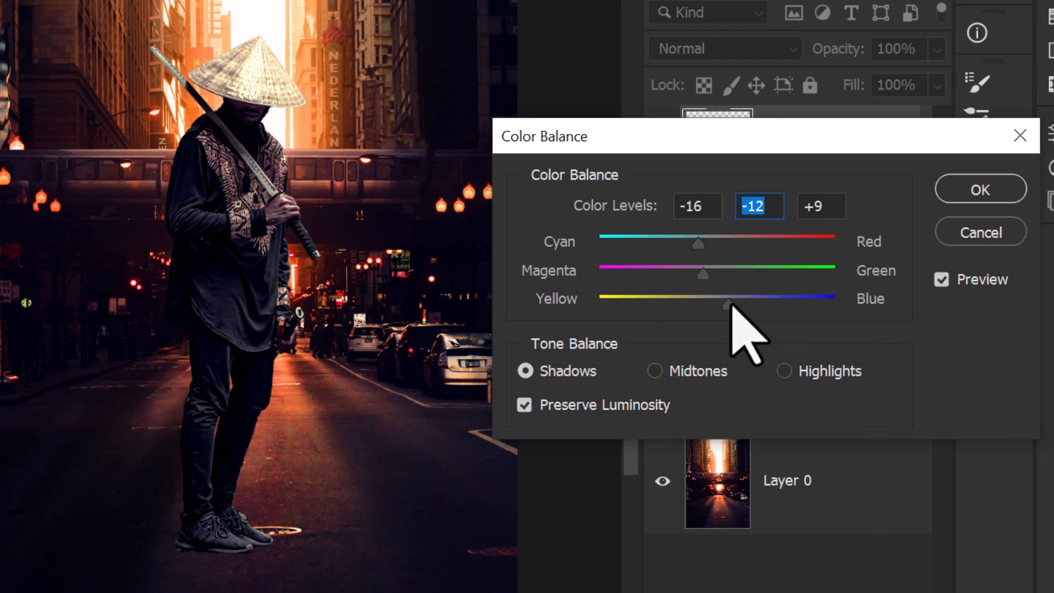
click(981, 189)
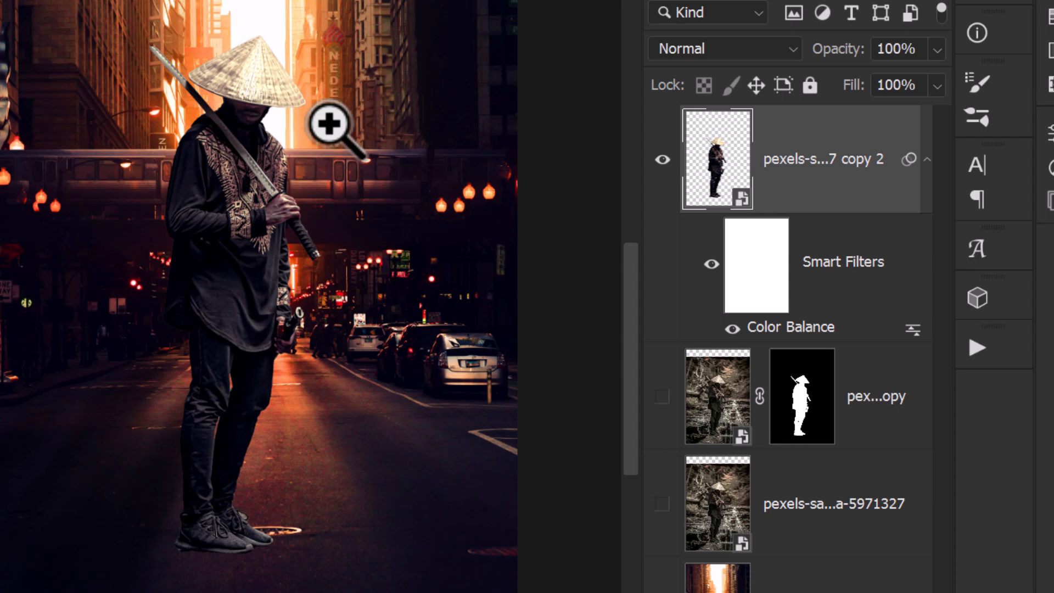
drag(359, 401, 358, 269)
drag(237, 279, 247, 400)
drag(235, 258, 229, 301)
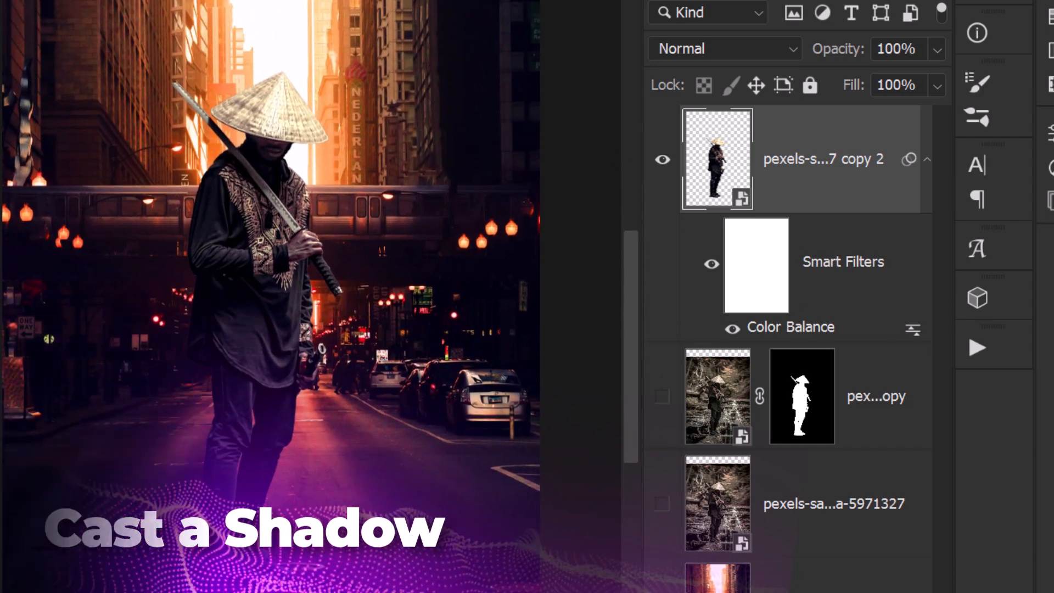
Step: Load the cut-out swordsman's silhouette as a selection and switch to Quick Mask mode
scroll(280, 344, down, 6)
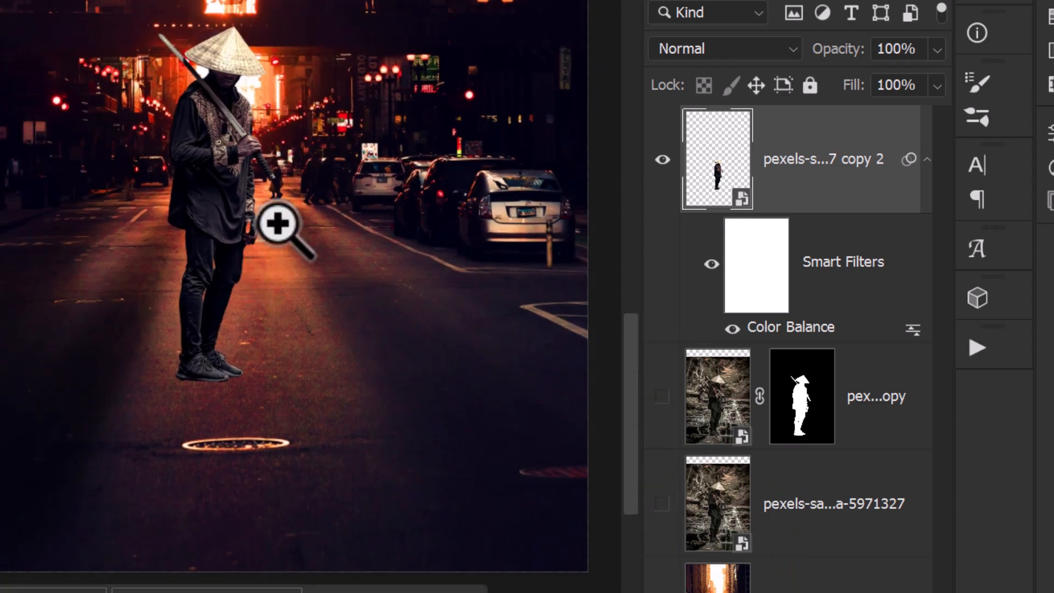
drag(268, 195, 252, 189)
drag(713, 164, 720, 154)
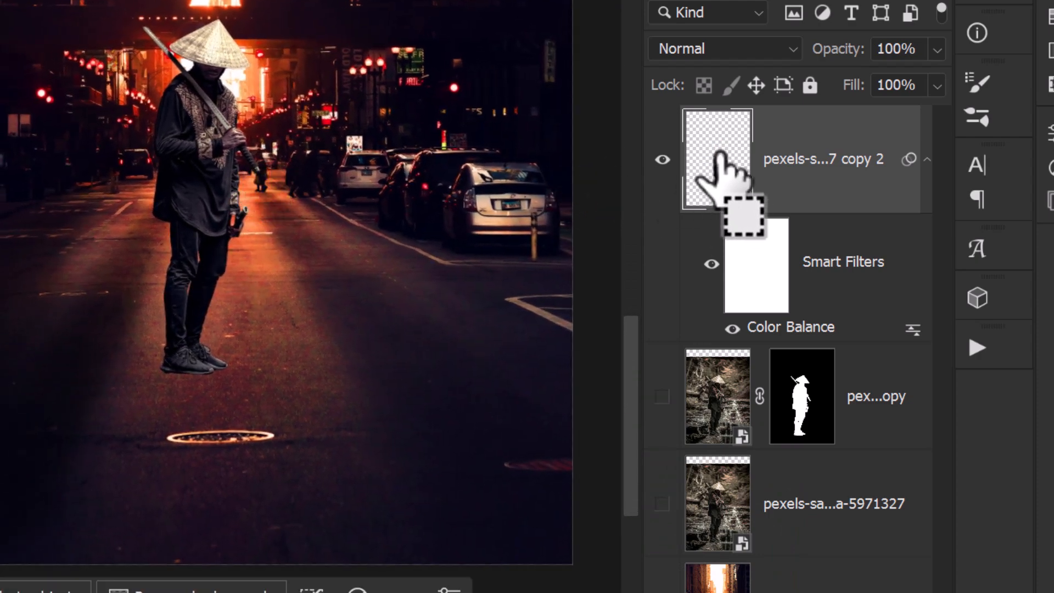
ctrl+click(719, 157)
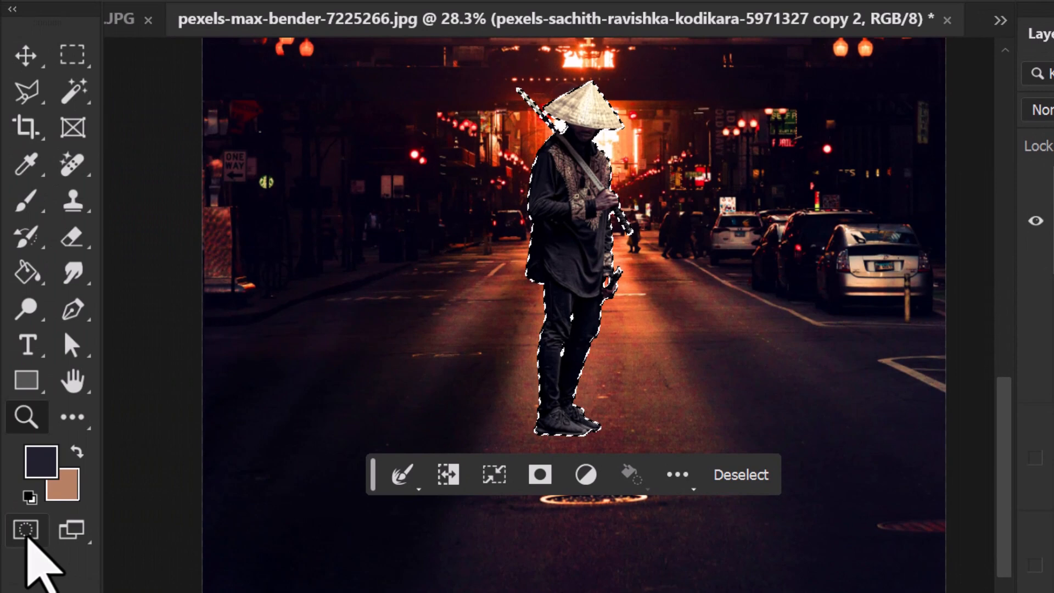
click(25, 529)
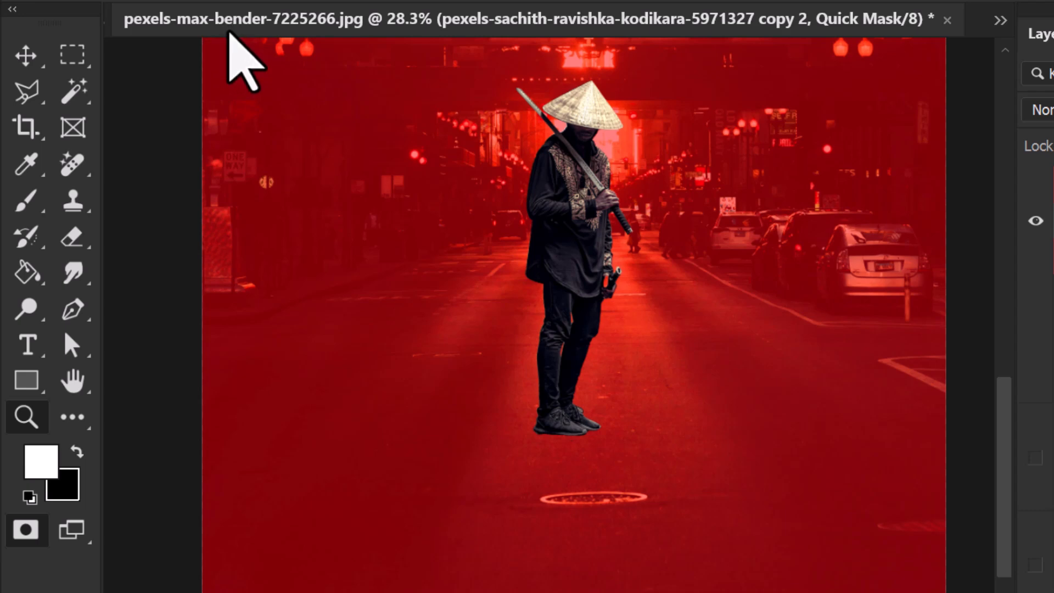
Step: Flip the swordsman's Quick Mask silhouette vertically to a height of about -80.49% and move it up so it starts at his feet
key(ctrl+t)
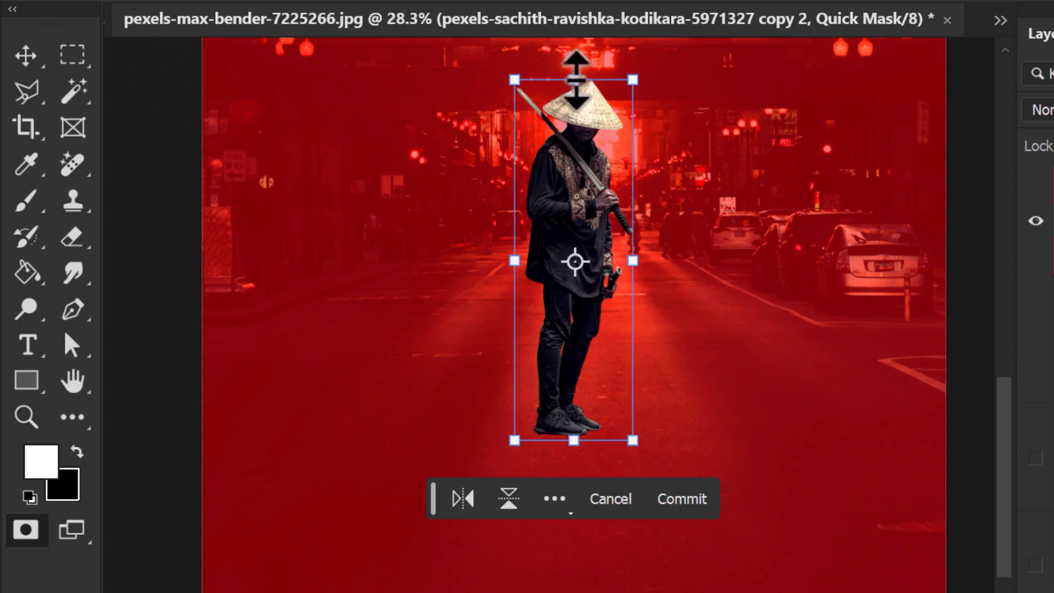
drag(576, 80, 573, 592)
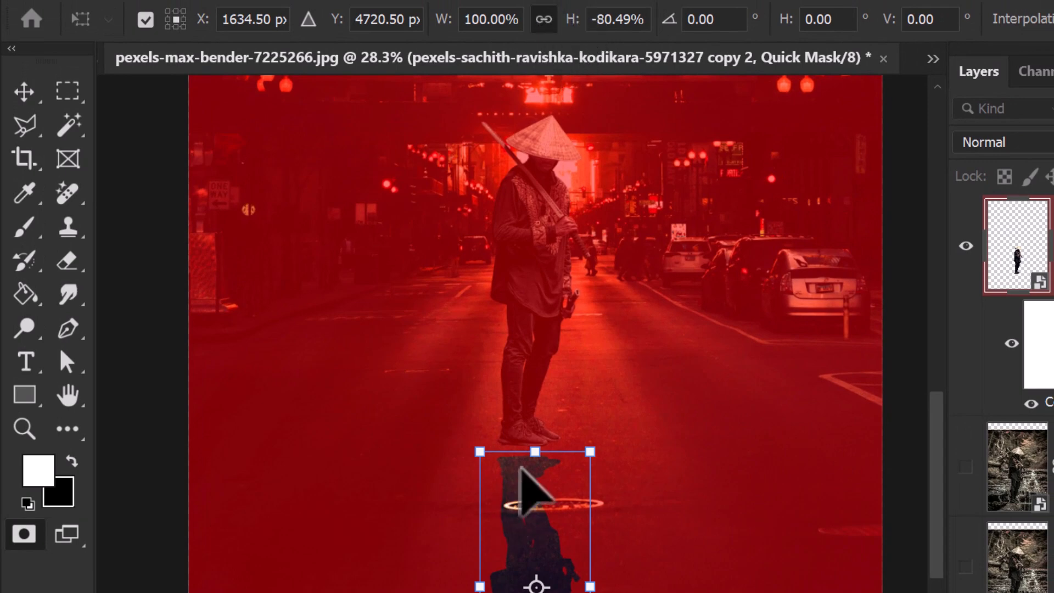
drag(536, 529, 536, 513)
scroll(541, 571, down, 3)
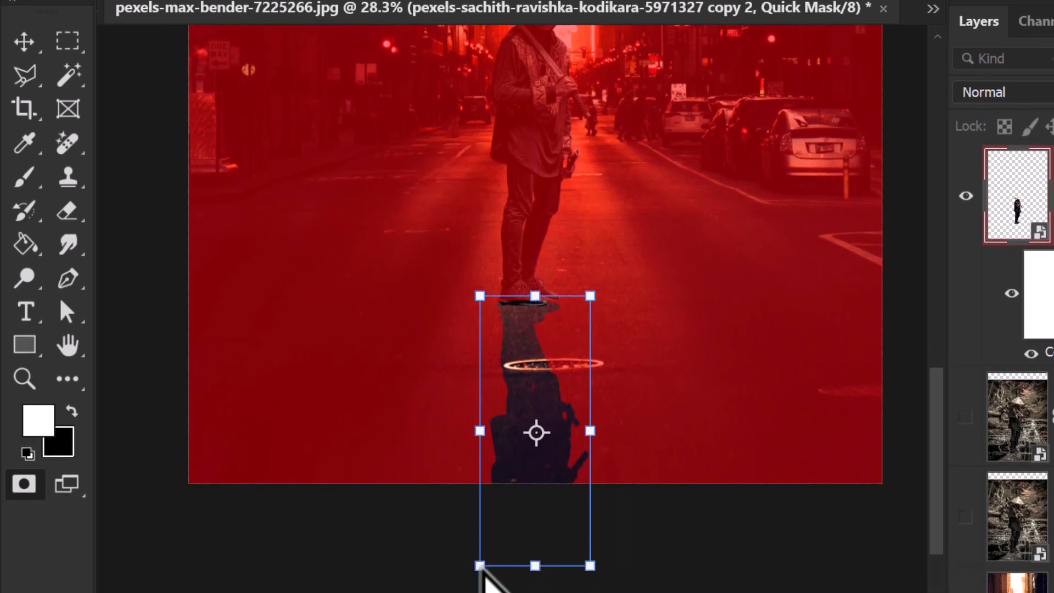
Step: Spread the flipped silhouette's lower corners outward for perspective, nudge it up to meet the shoes, and commit the transform
drag(479, 567, 428, 570)
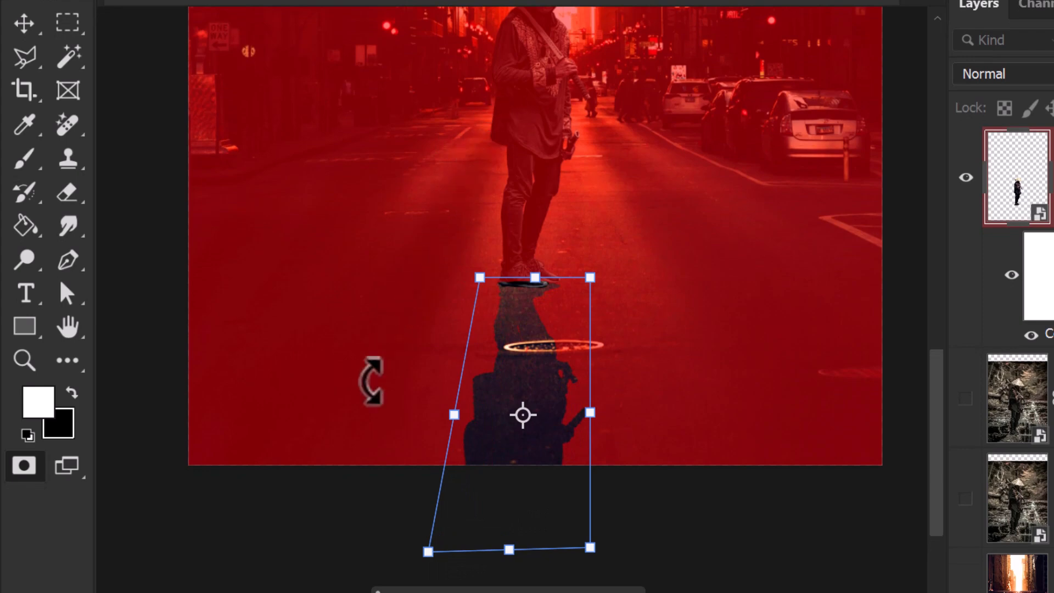
drag(590, 547, 636, 563)
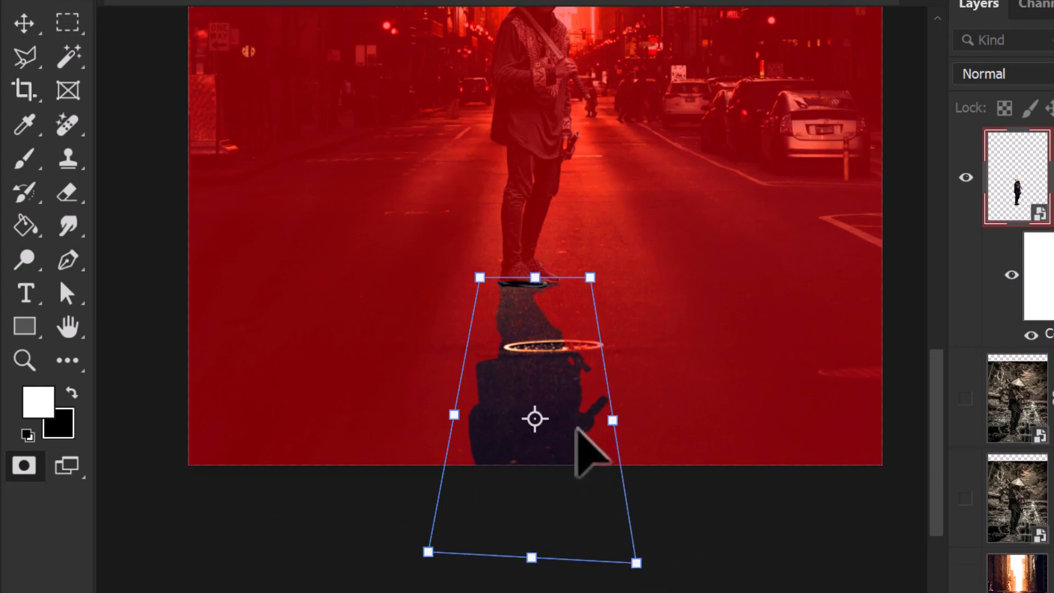
scroll(550, 279, up, 5)
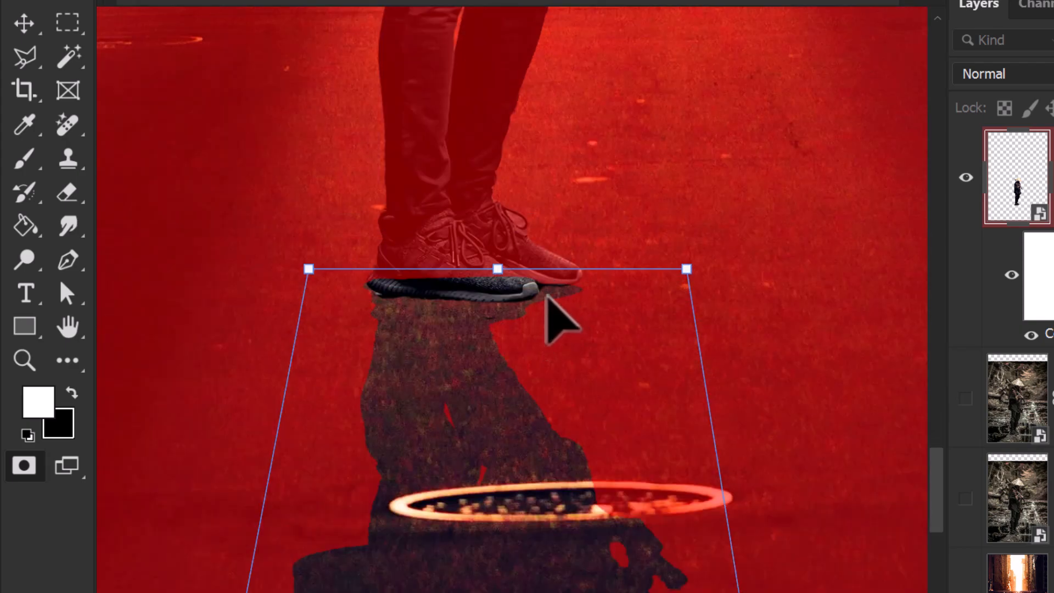
key(Up)
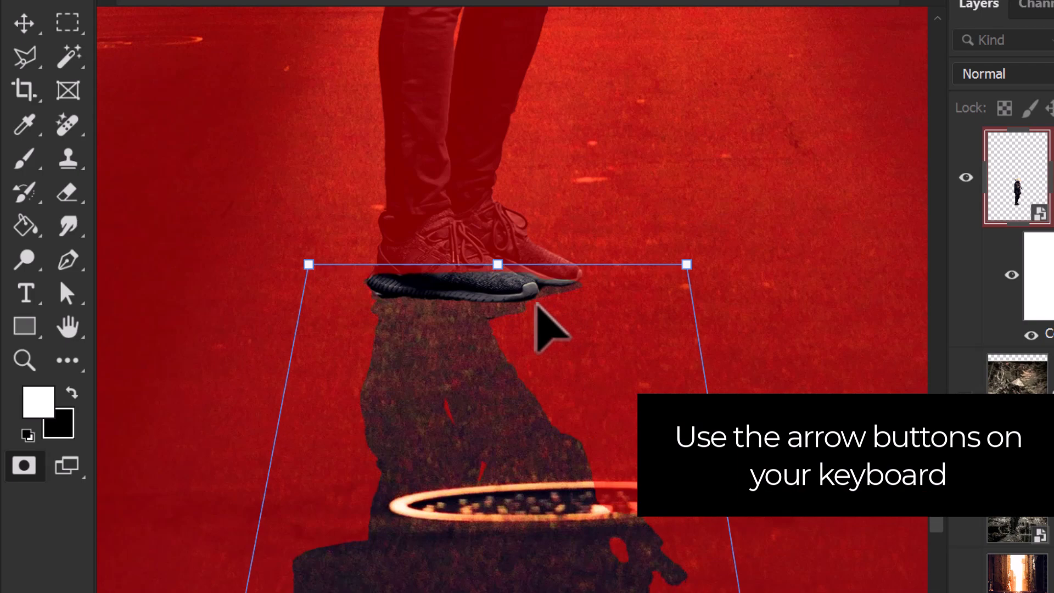
key(Return)
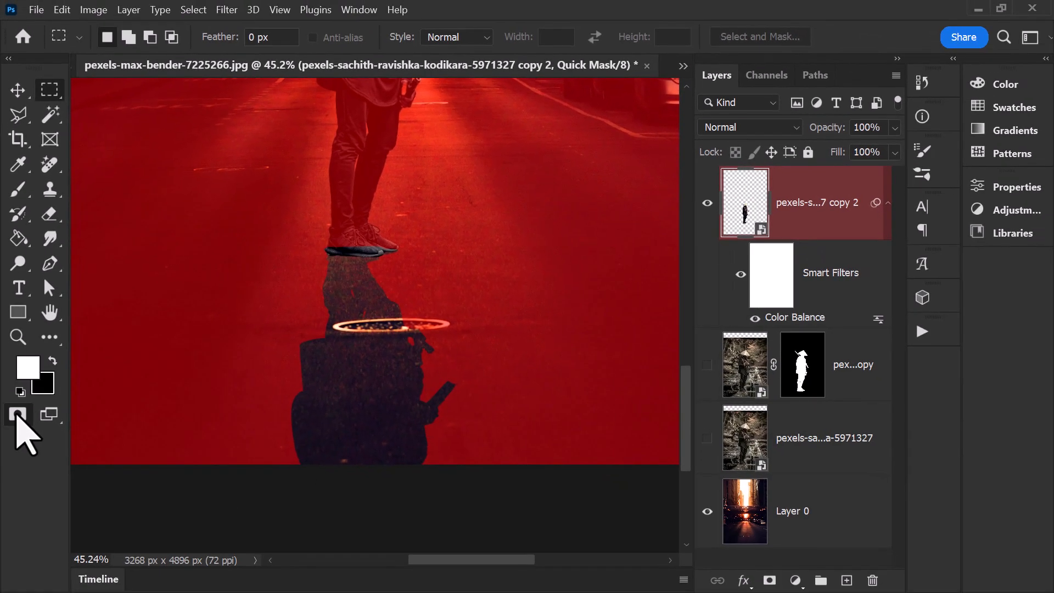
Step: Convert the Quick Mask into a selection and add a new layer directly beneath the cut-out swordsman layer
click(18, 415)
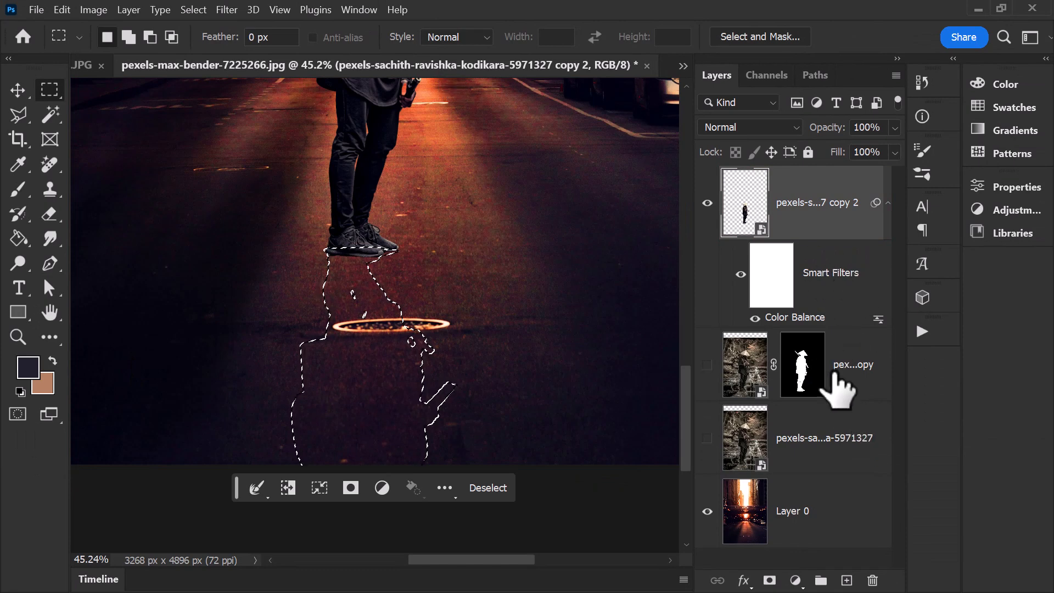
click(847, 580)
drag(842, 236, 844, 378)
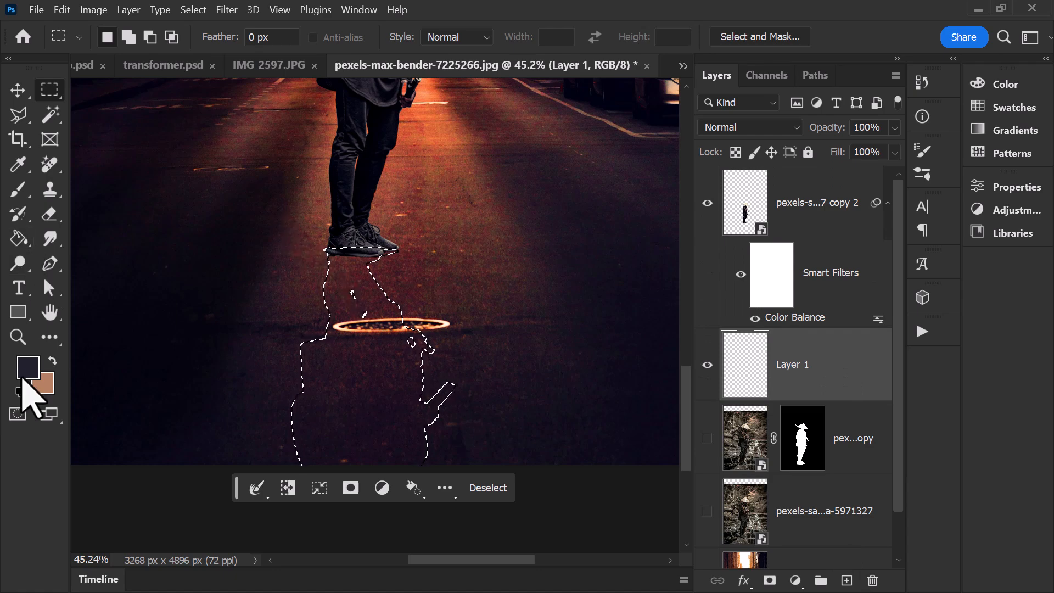
Step: Sample the dark road color #110b13 as the foreground, fill the shadow selection on the new layer with it, and deselect
click(23, 375)
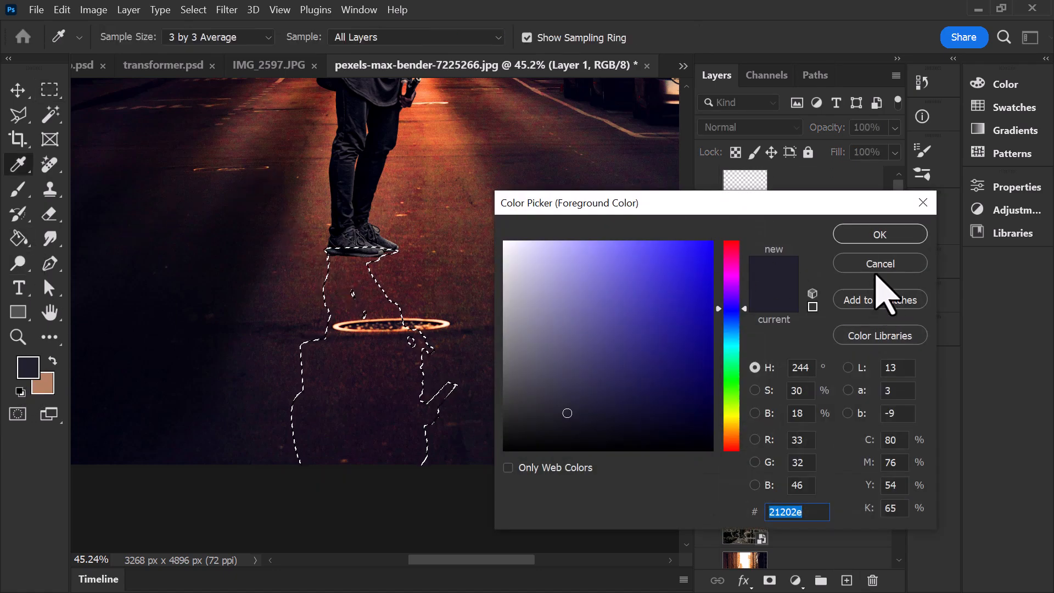
click(156, 125)
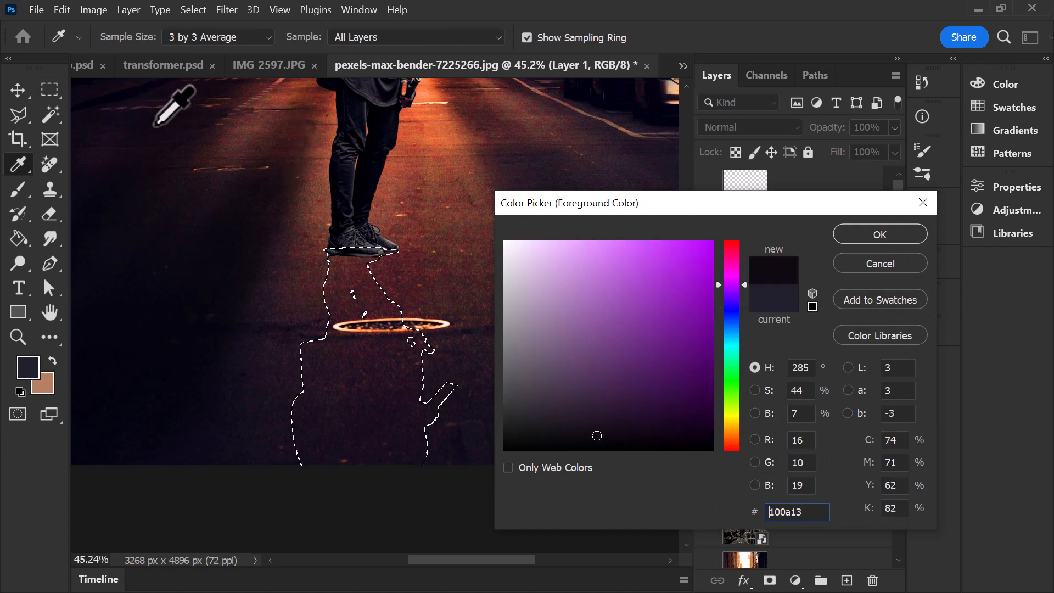
click(273, 186)
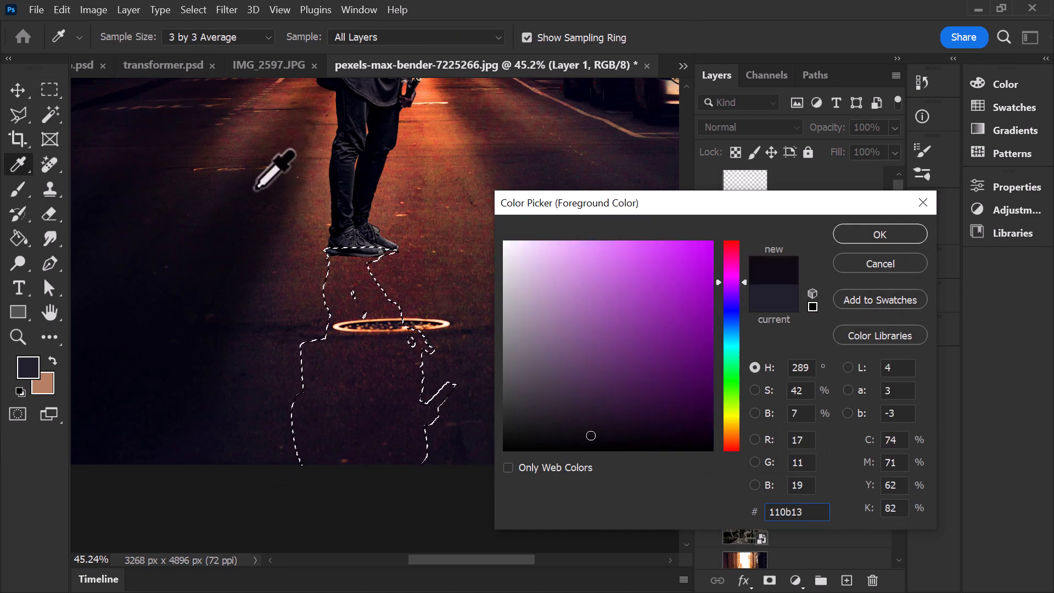
click(880, 235)
click(18, 238)
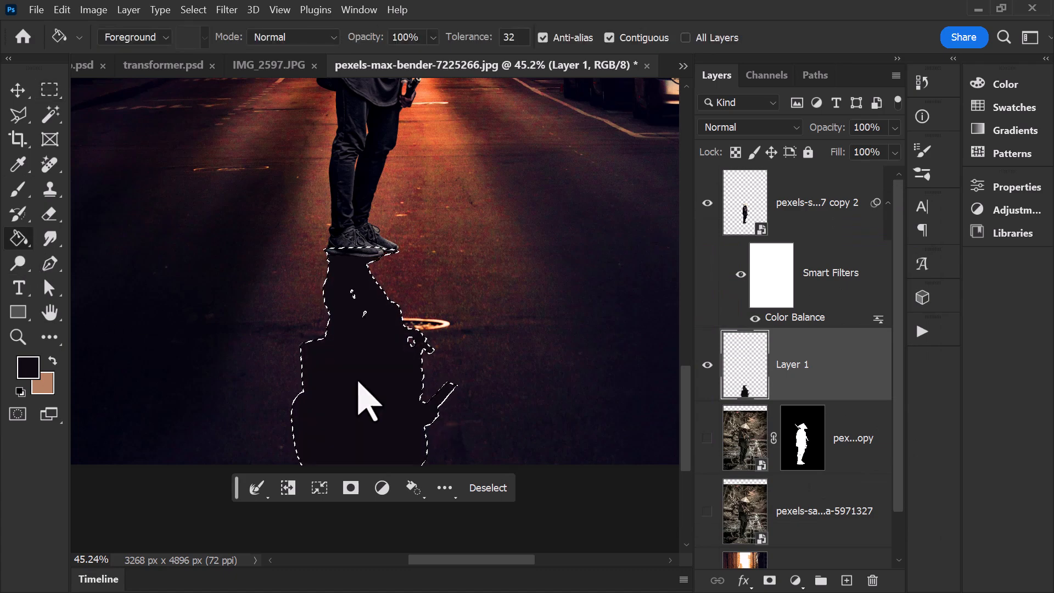
key(ctrl+d)
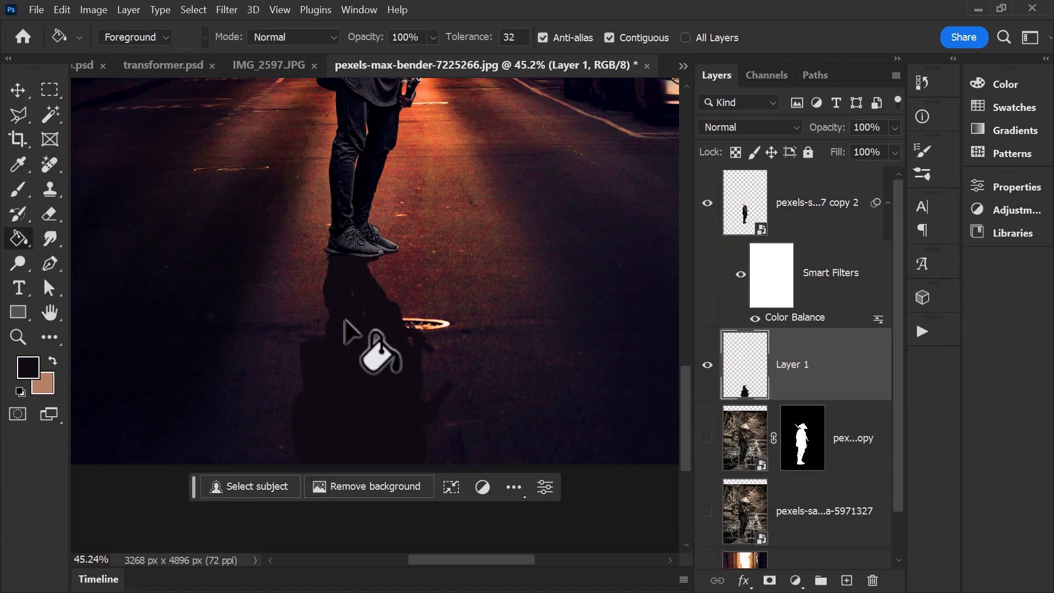
Step: Start a Field Blur on the shadow layer with a pin at the swordsman's feet, reducing that pin's blur to almost nothing
scroll(351, 330, down, 3)
scroll(347, 325, down, 2)
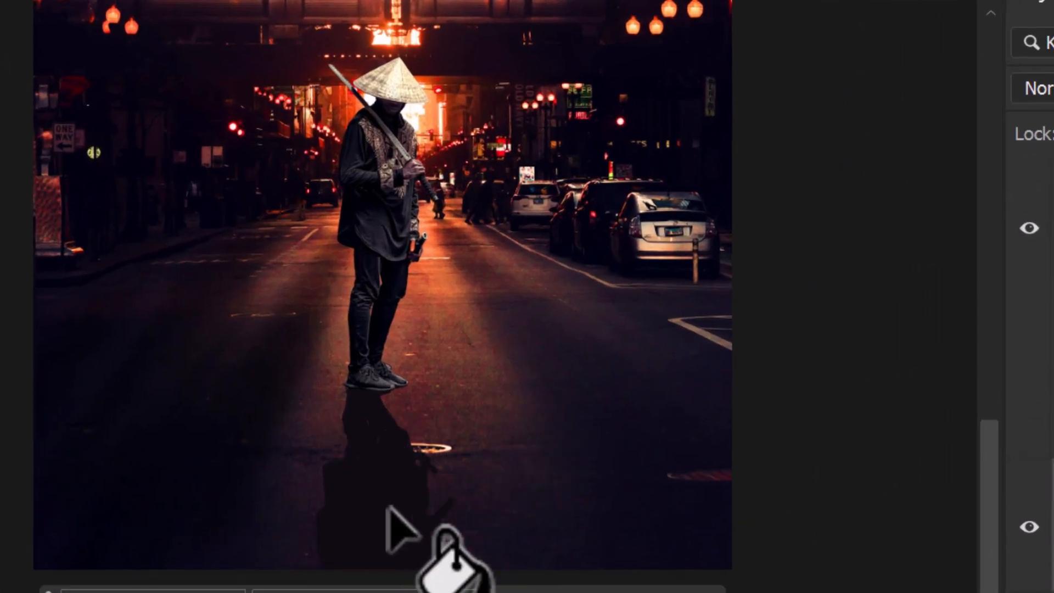
scroll(369, 460, up, 2)
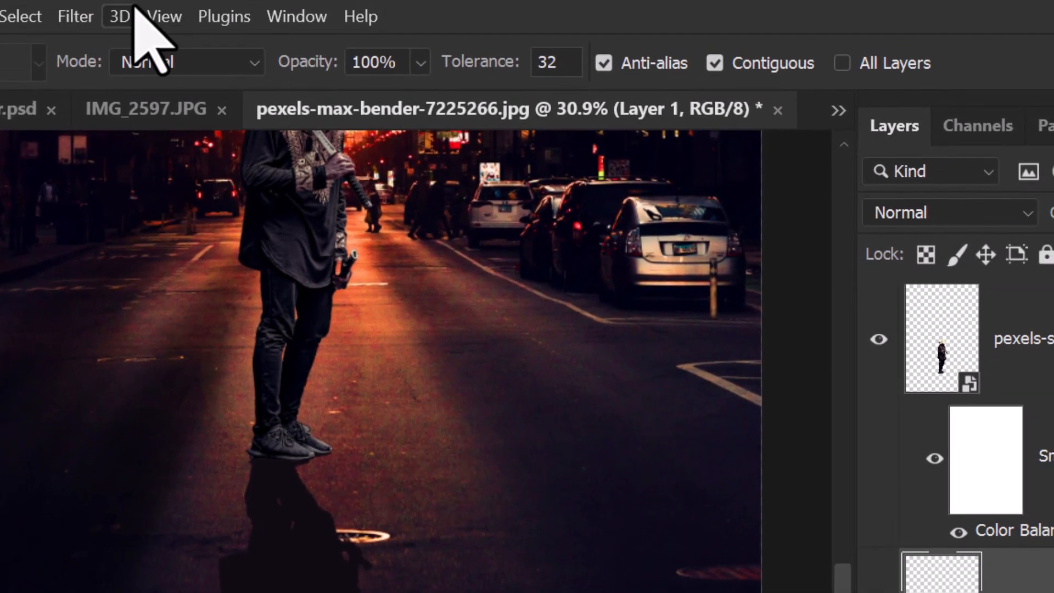
click(72, 15)
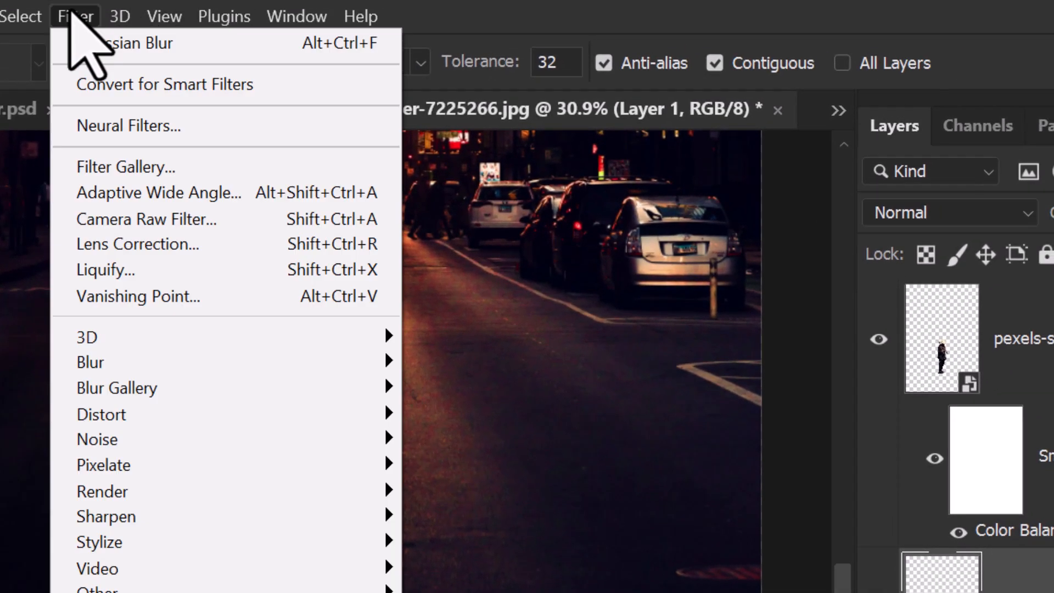
mouse_move(141, 388)
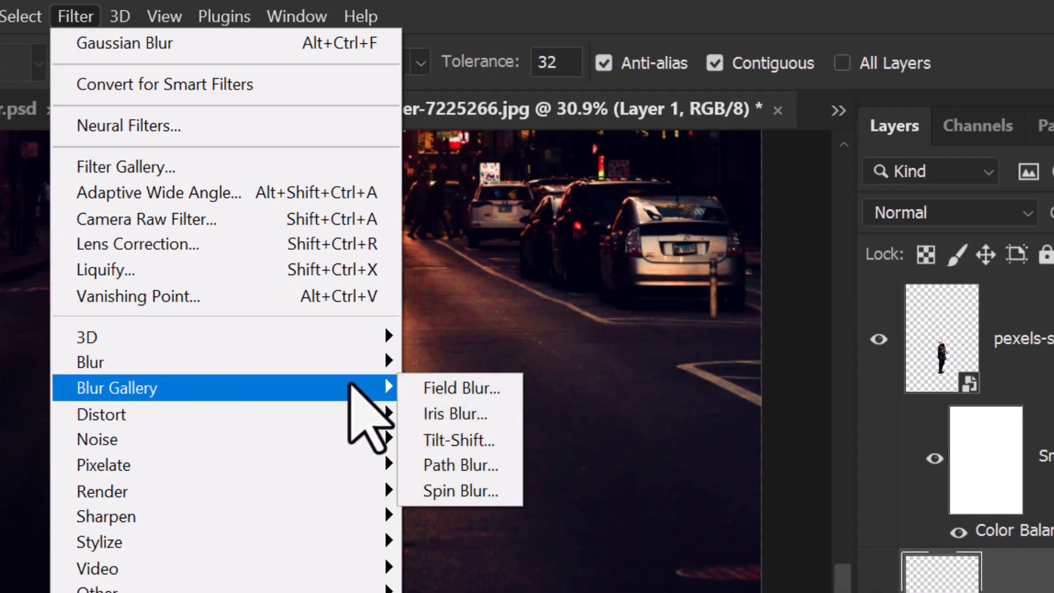
click(454, 390)
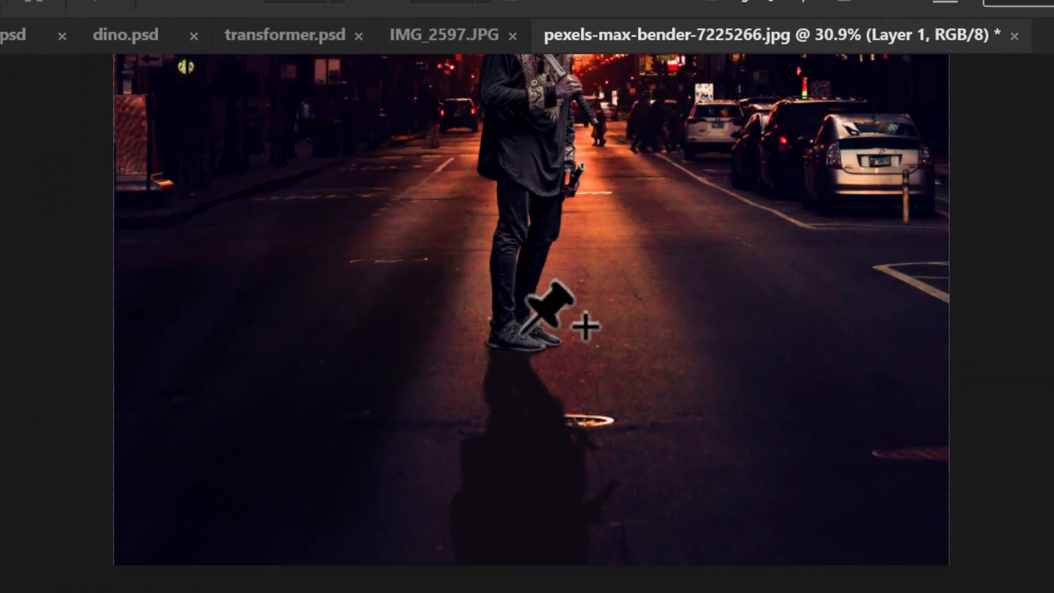
click(515, 347)
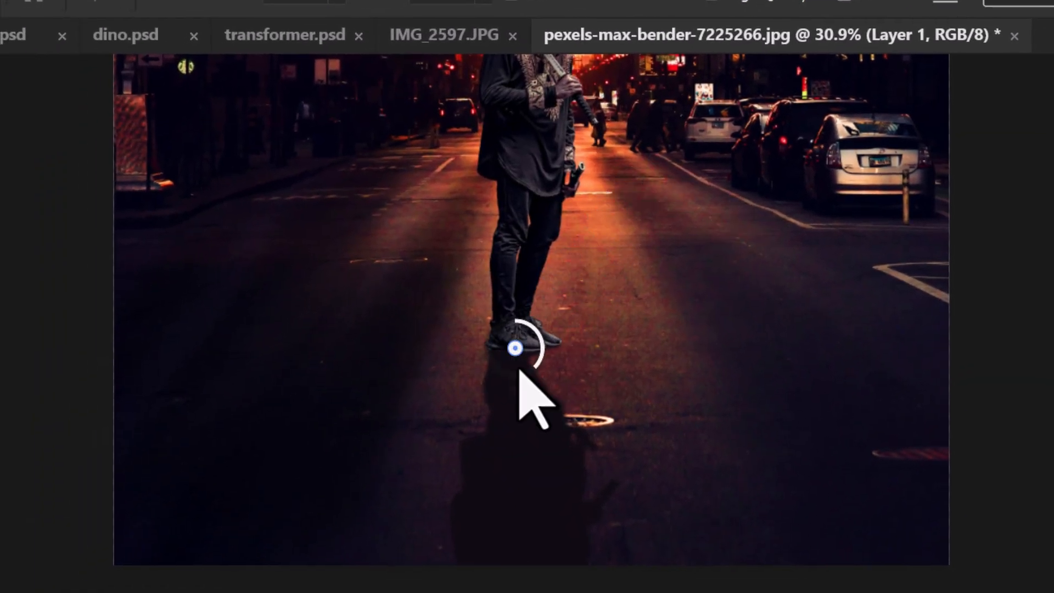
drag(531, 371, 546, 341)
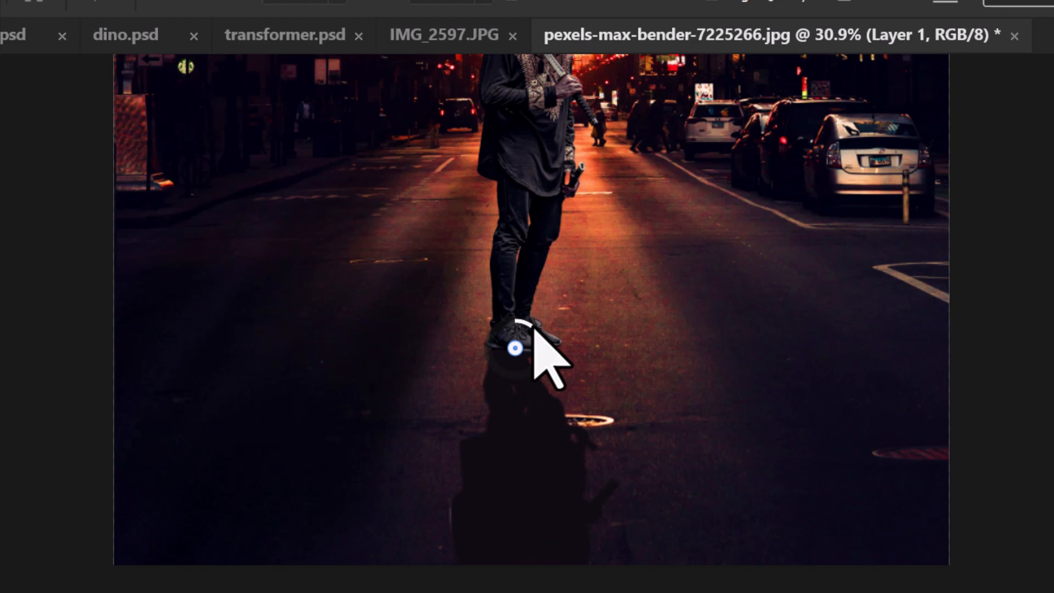
Step: Add a strongly blurred pin at the shadow's far end and a middle pin with a blur of about 17, and apply the blur
click(515, 550)
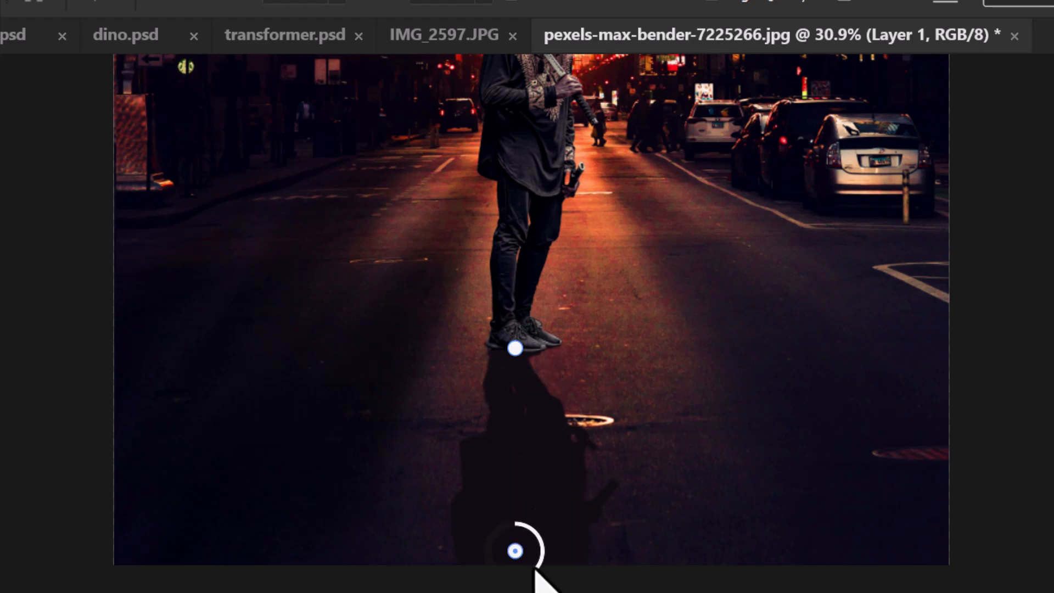
drag(483, 581, 456, 546)
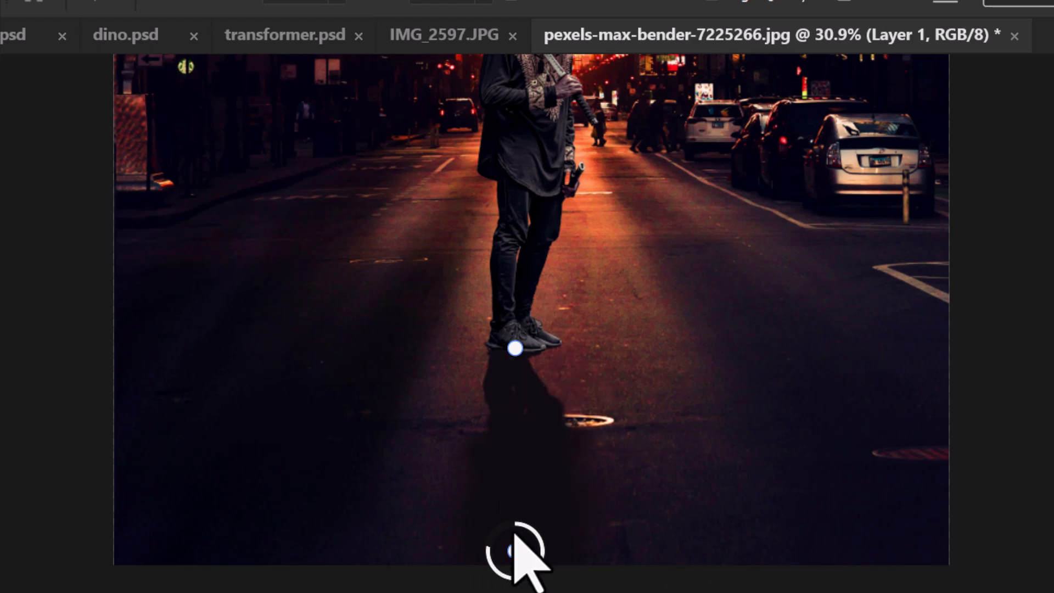
click(519, 419)
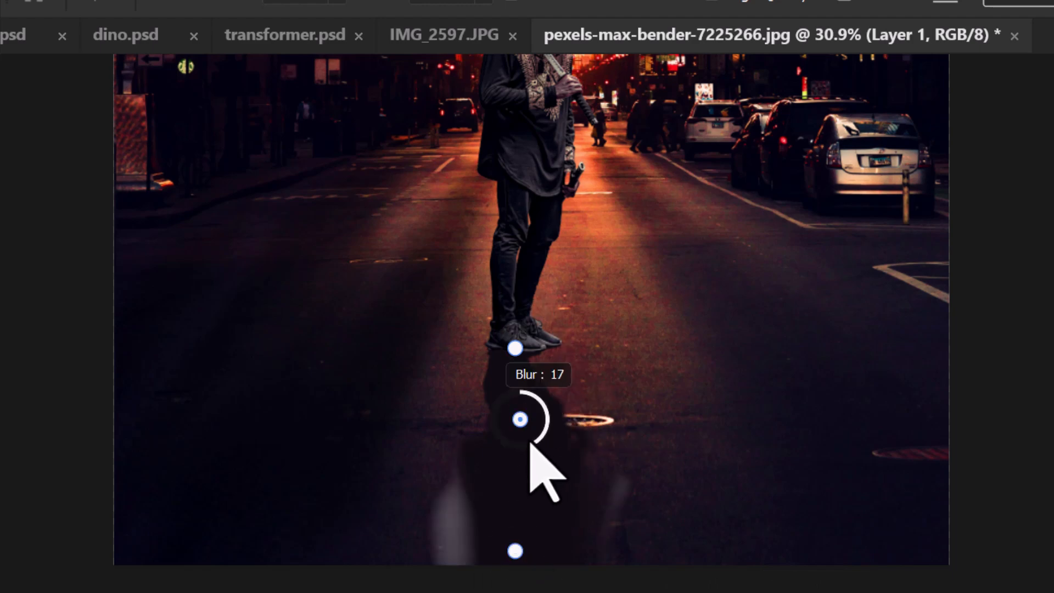
drag(515, 449, 516, 450)
click(1032, 1)
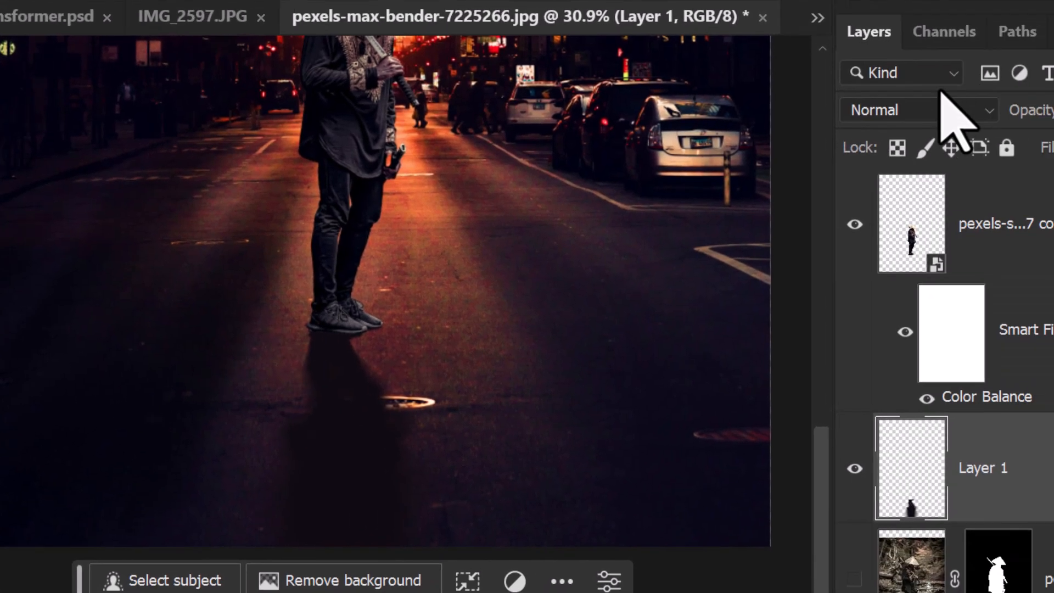
Step: Try the Multiply blend mode on the shadow layer and return it to Normal
click(944, 107)
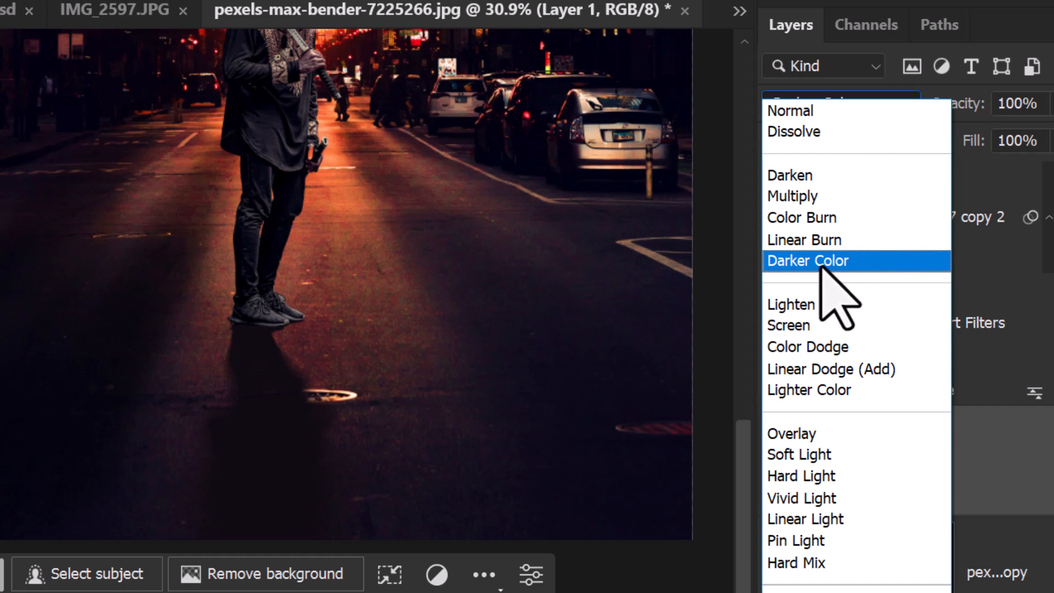
click(810, 197)
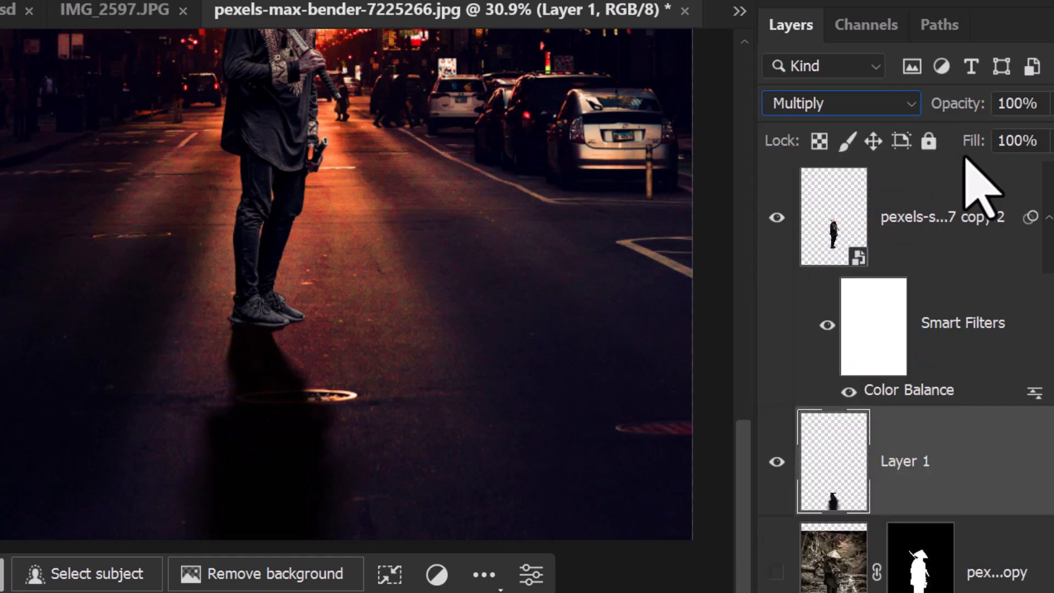
click(1049, 140)
drag(982, 174, 1019, 171)
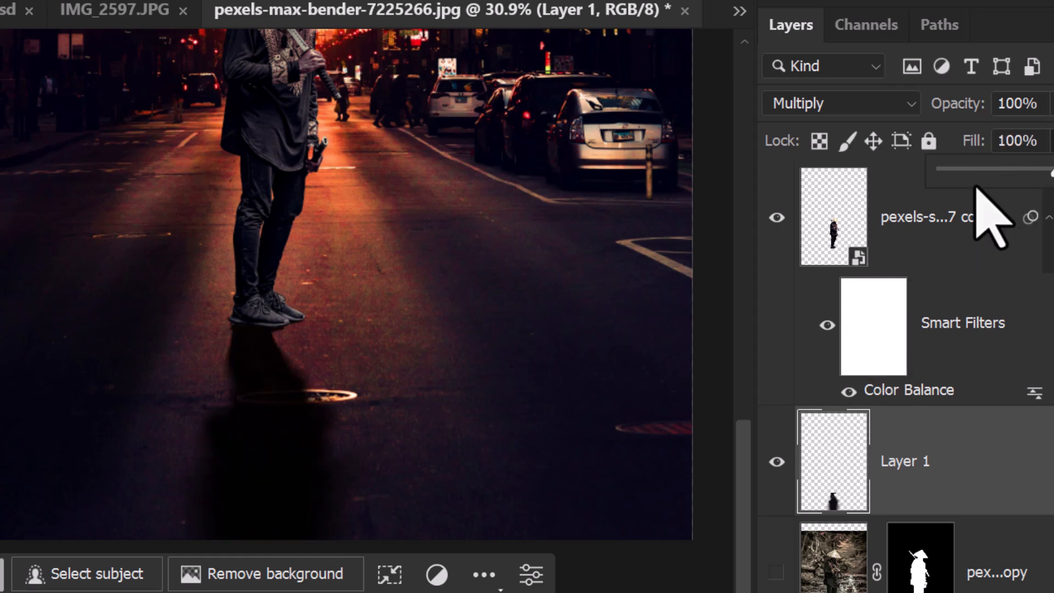
click(857, 103)
click(852, 110)
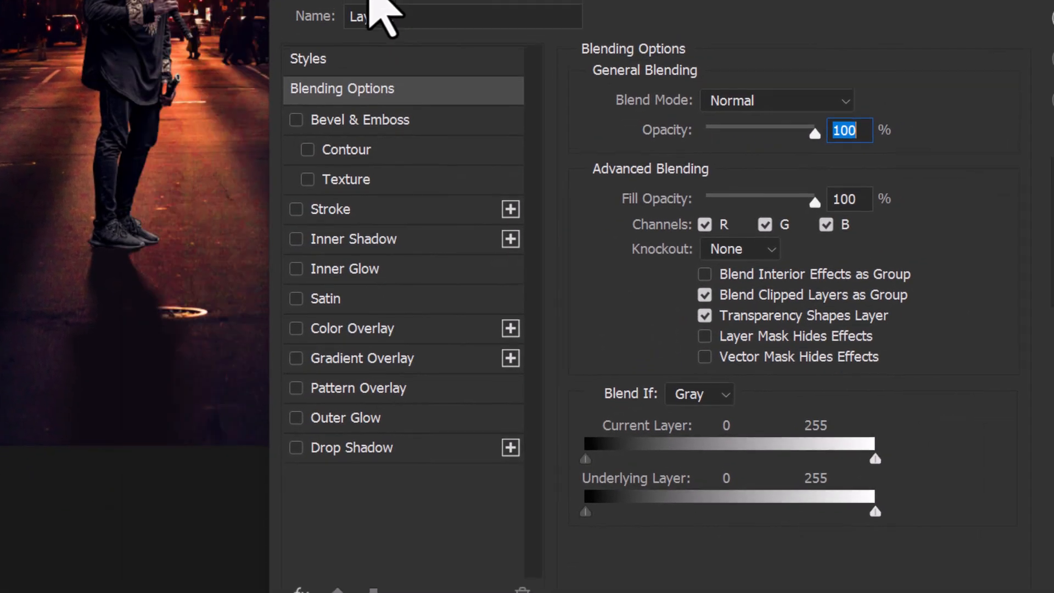
Step: Blend the shadow layer into the street using Blend If, splitting the Underlying Layer's highlight slider to 69 / 255, and apply it
drag(371, 1, 394, 6)
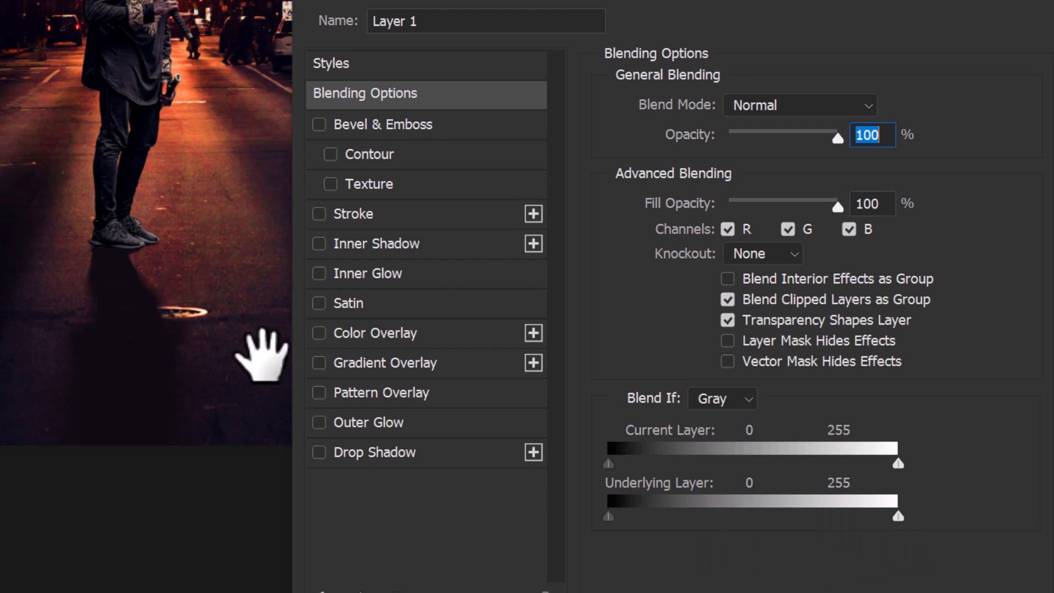
drag(872, 517, 702, 520)
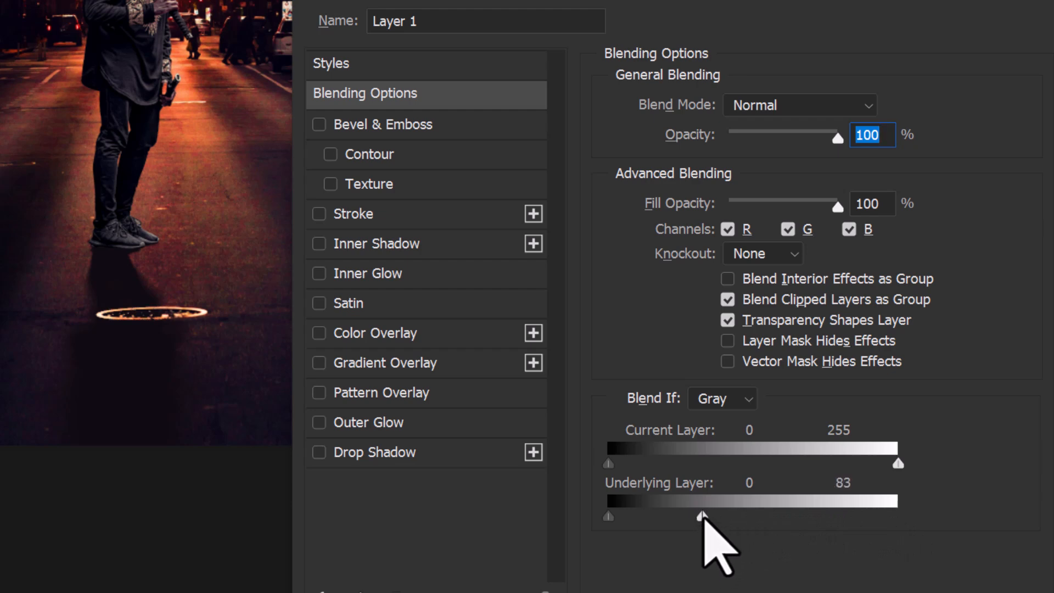
drag(707, 515, 810, 516)
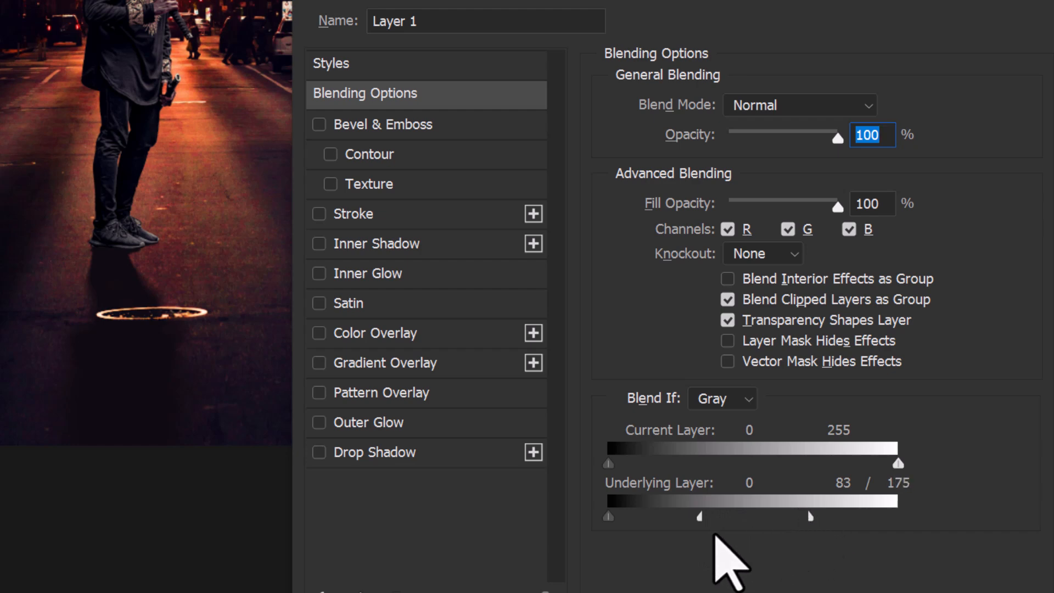
drag(699, 516, 635, 517)
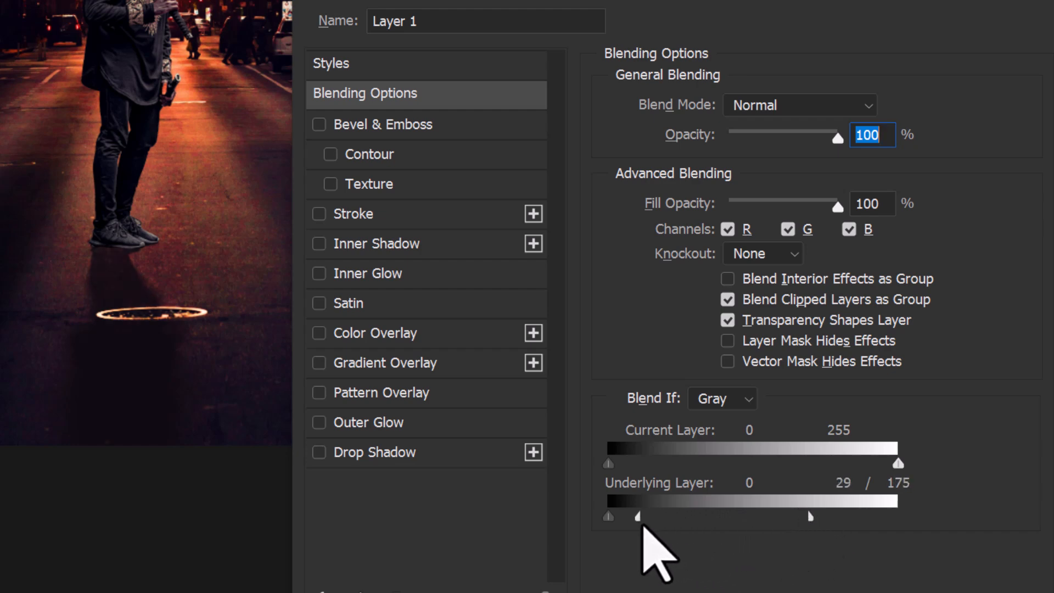
mouse_move(653, 516)
mouse_down()
mouse_move(715, 515)
mouse_move(672, 516)
mouse_up()
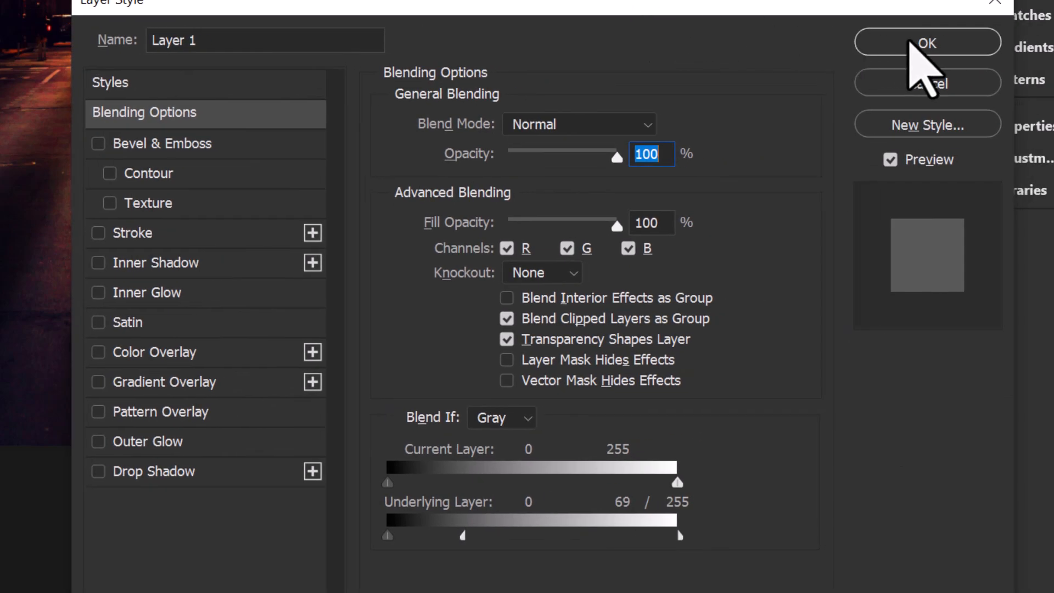
click(914, 34)
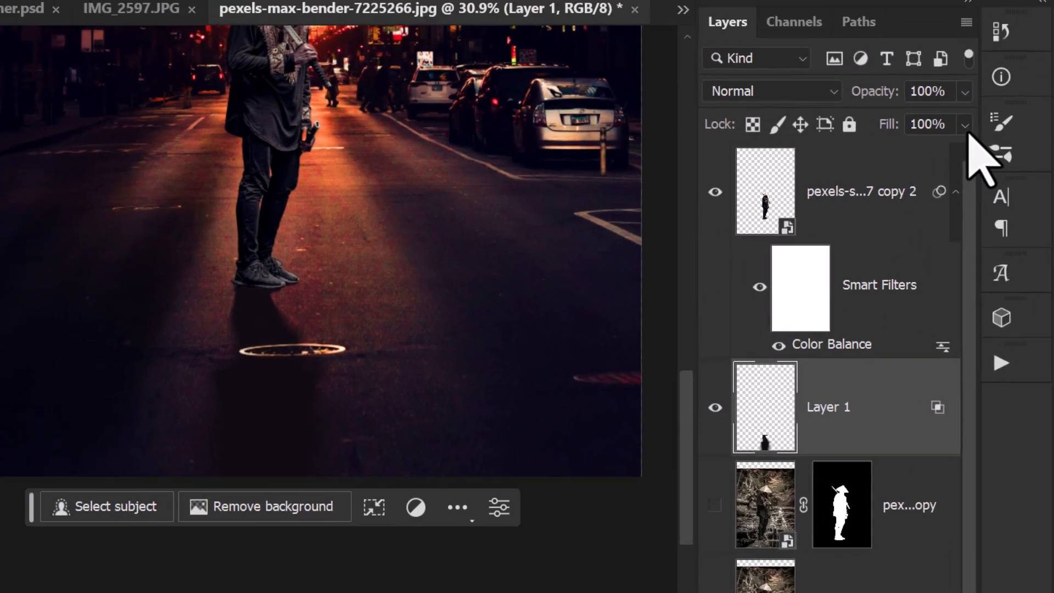
Step: Reduce the shadow layer's fill to 84%
click(855, 79)
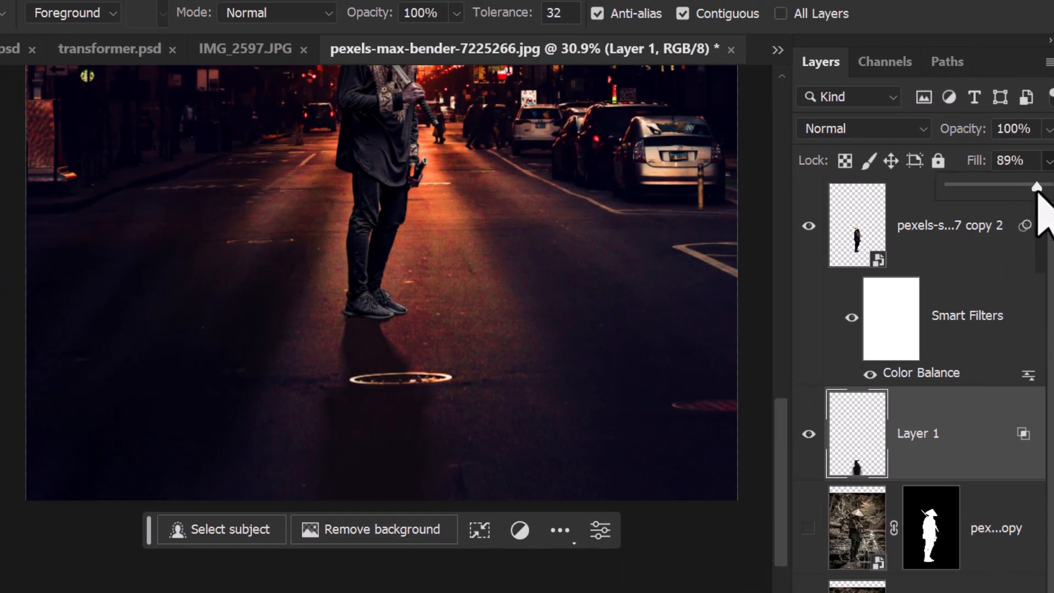
key(ctrl+space)
drag(502, 325, 581, 304)
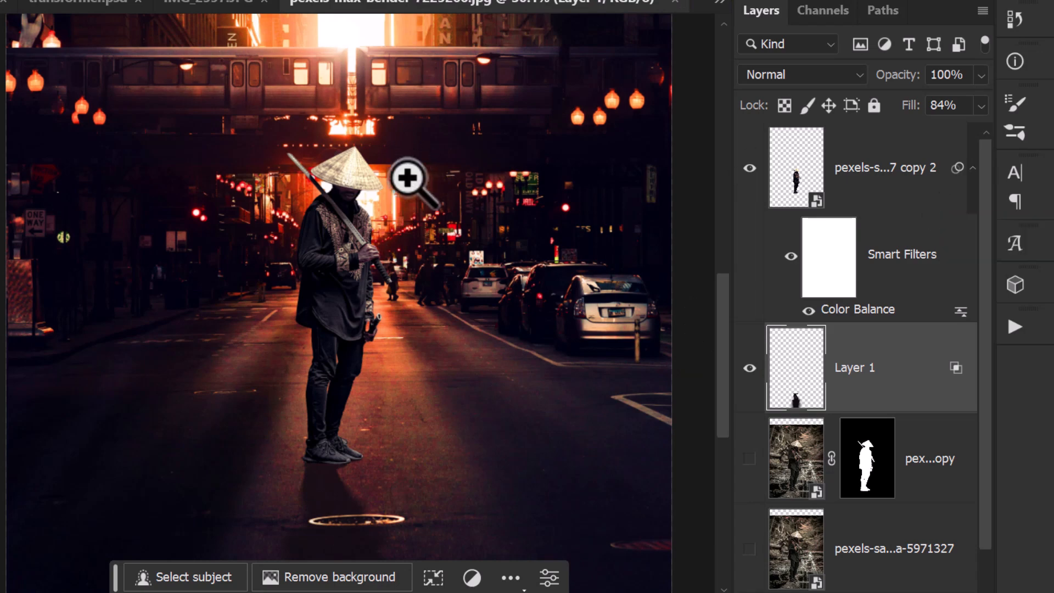
drag(331, 473, 369, 527)
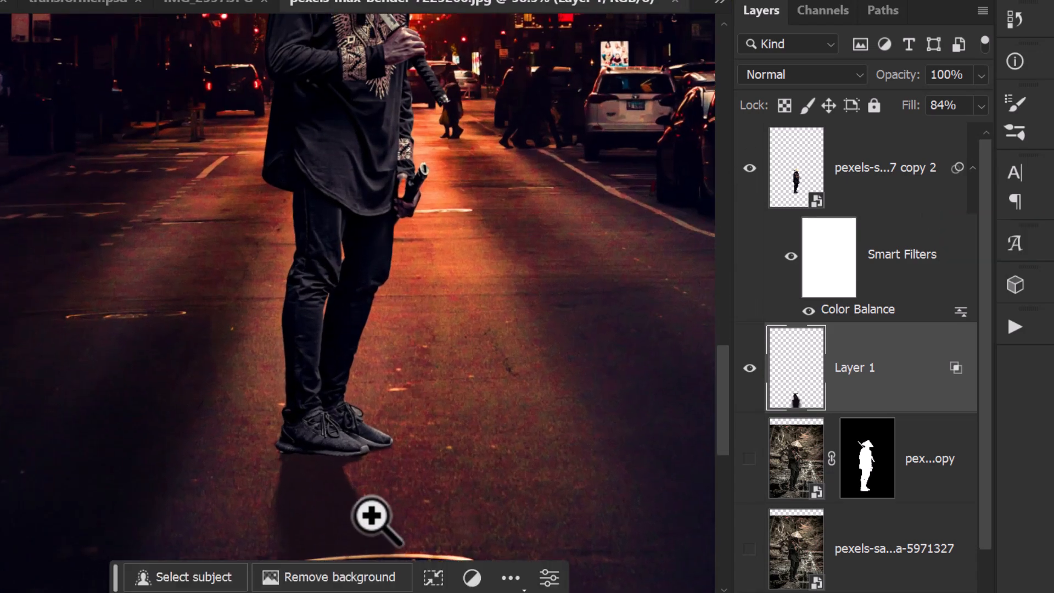
Step: Apply a slight Curves adjustment to the swordsman's smart object layer
click(802, 174)
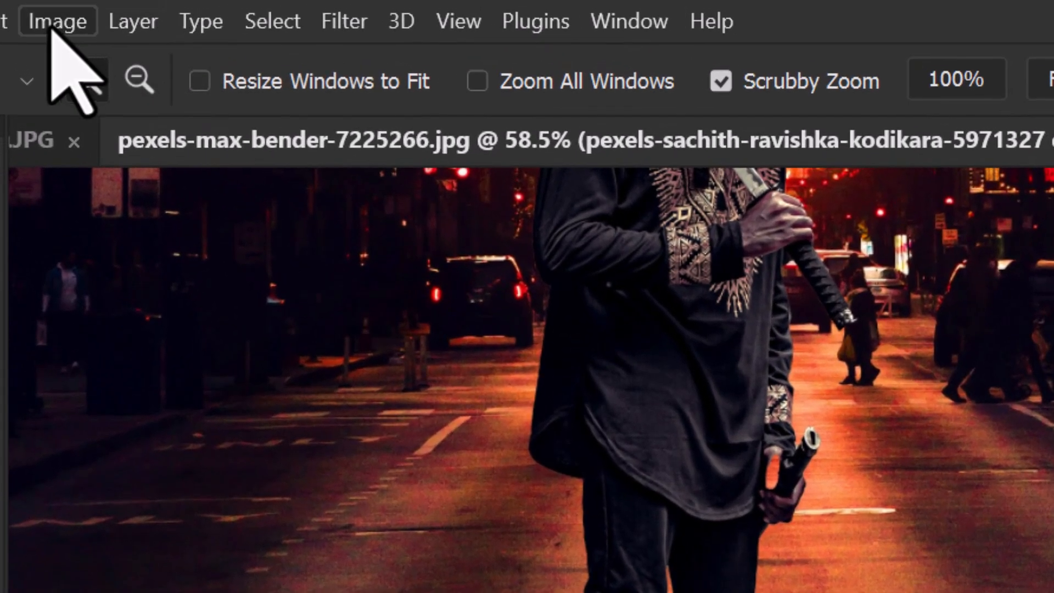
click(58, 21)
mouse_move(100, 110)
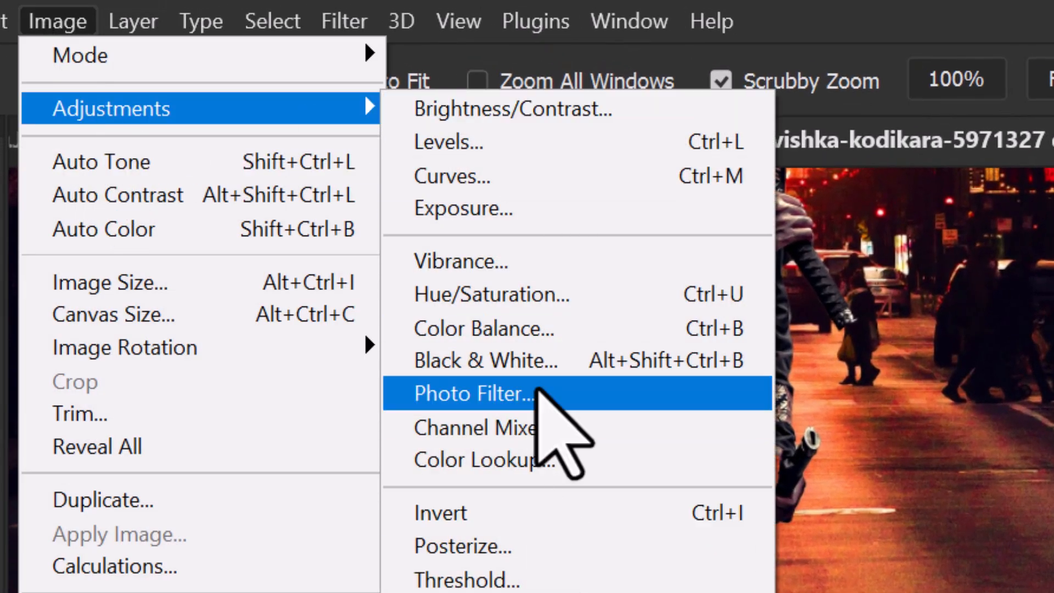
click(524, 181)
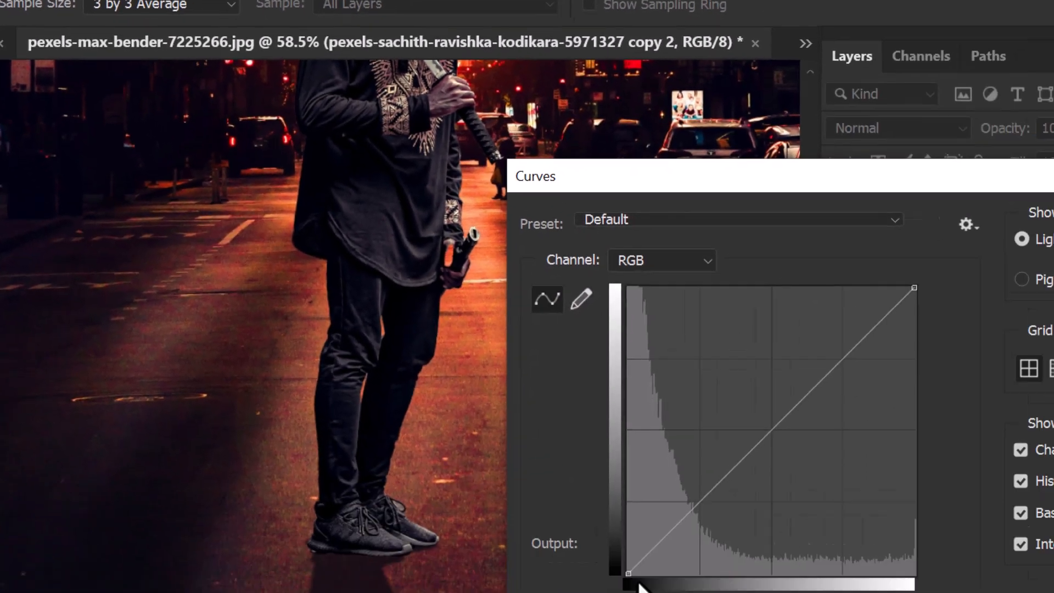
drag(574, 526, 576, 515)
alt+click(461, 303)
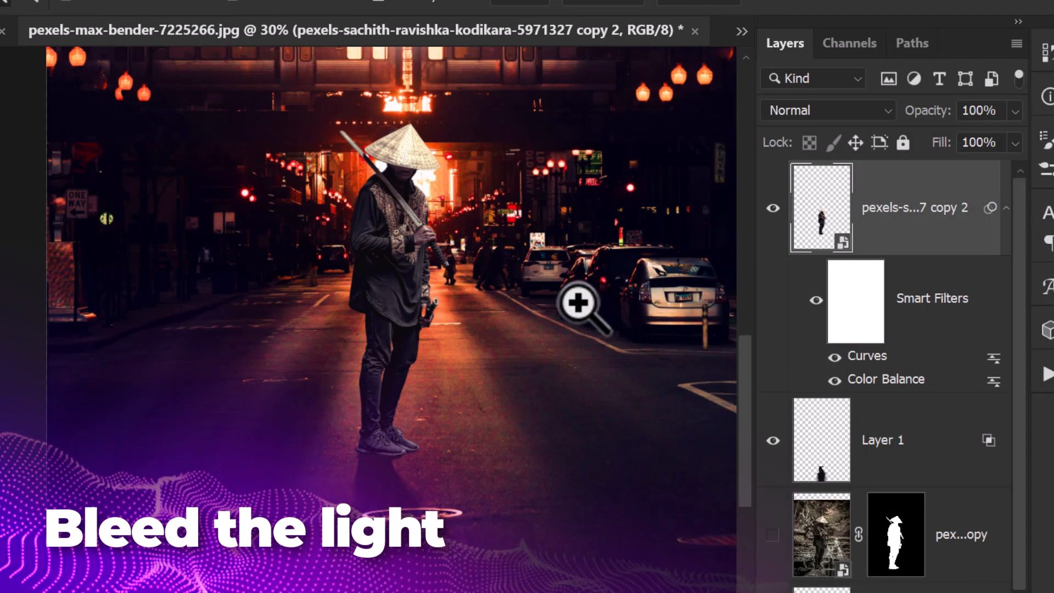
Step: Create a new layer above the swordsman and set up a soft white brush of 61 px with 0% hardness
drag(435, 160, 498, 264)
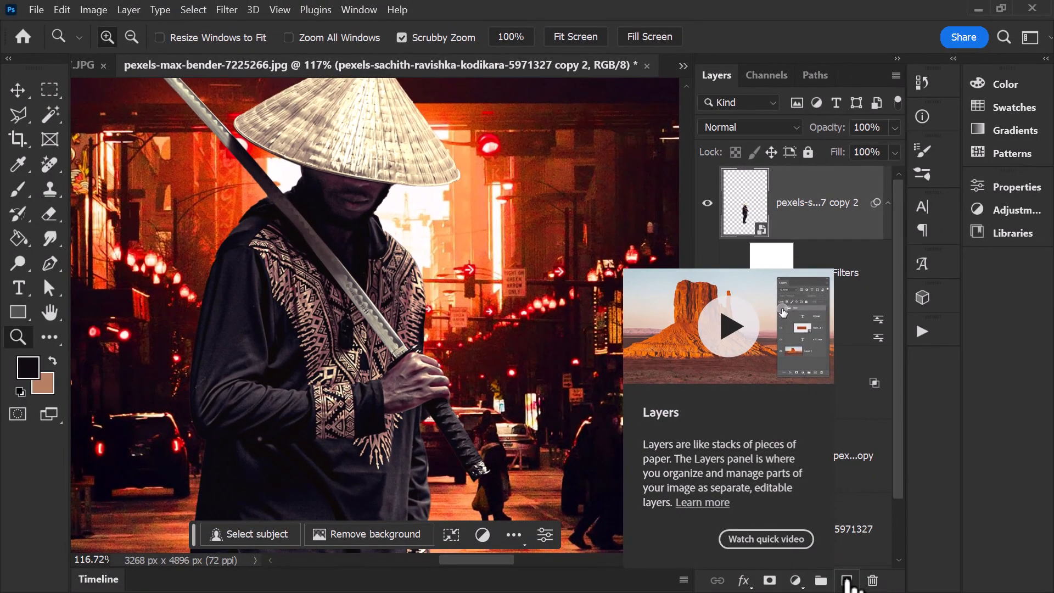
click(847, 581)
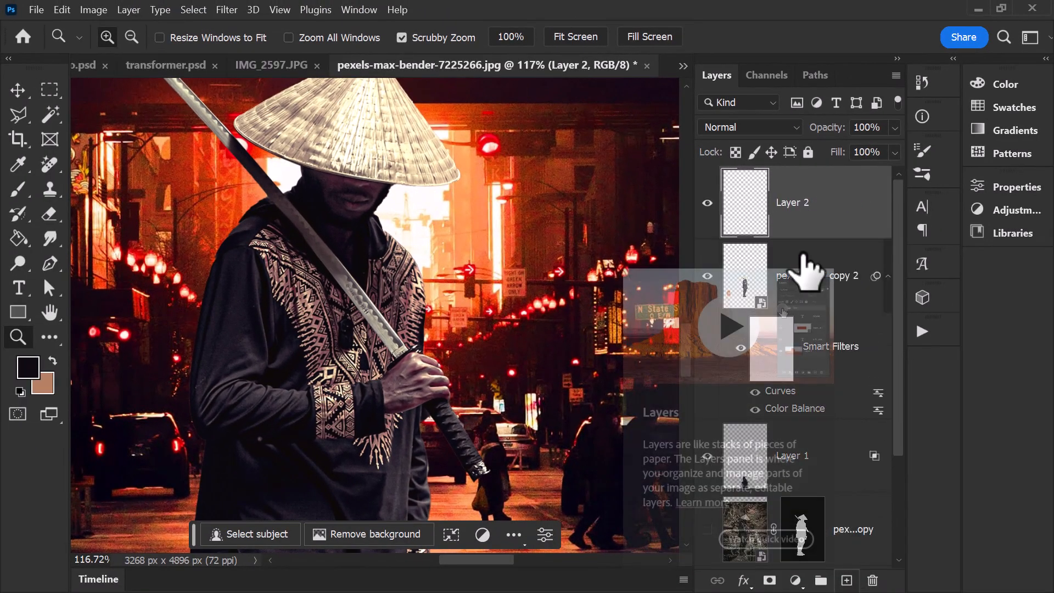
key(b)
click(21, 391)
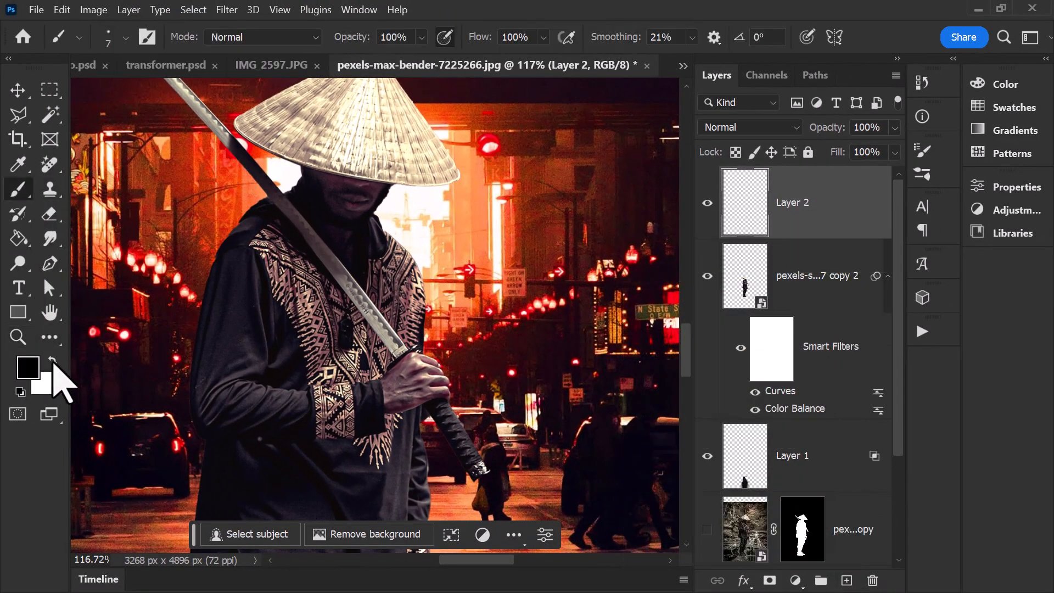
click(52, 362)
click(125, 36)
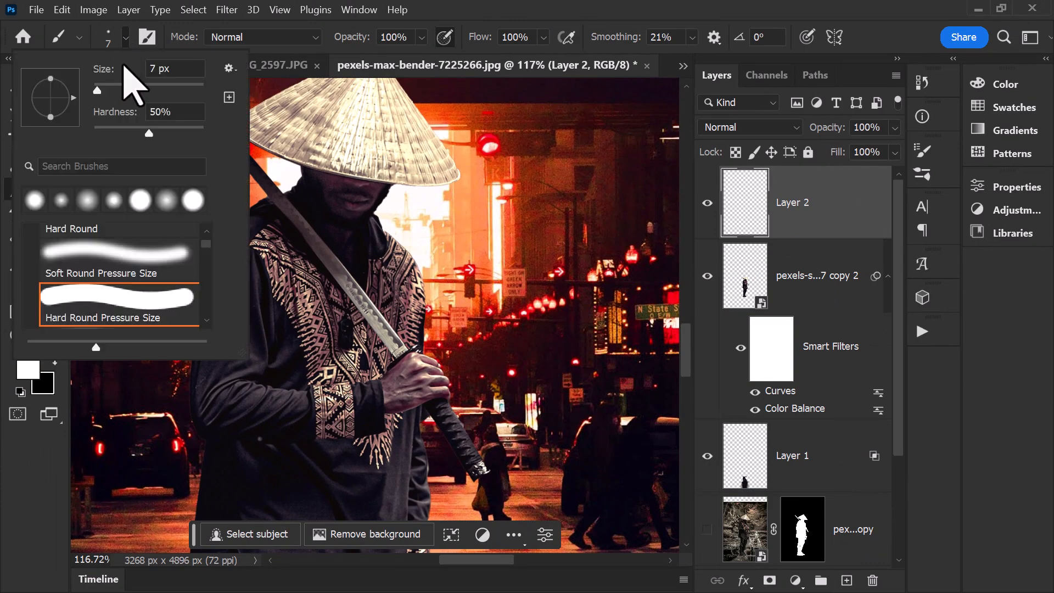
click(110, 90)
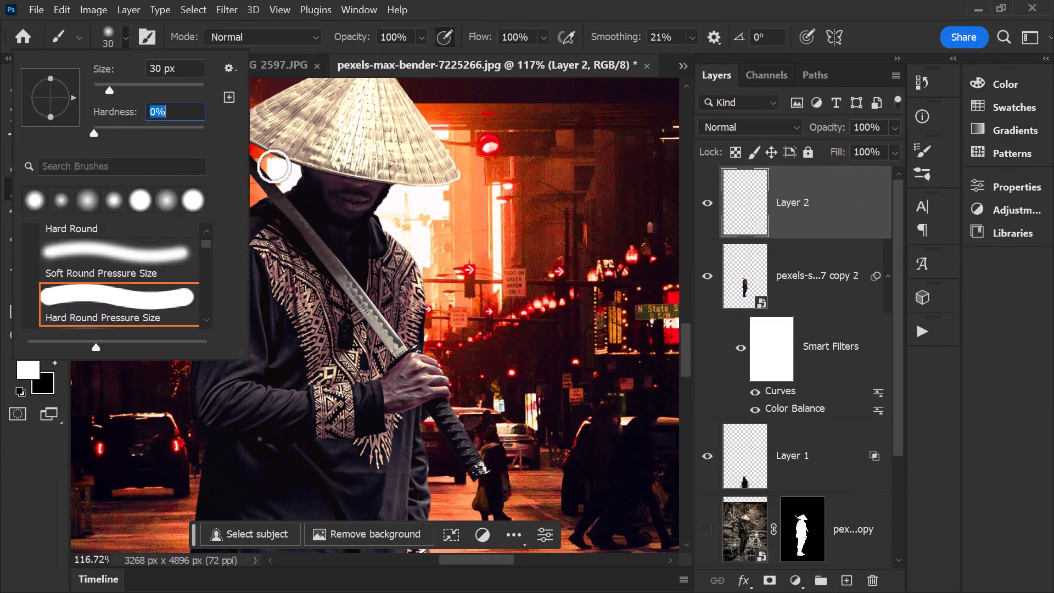
click(126, 90)
Step: Paint soft white light bleeding over both sides of the swordsman's head and neck beneath the hat
click(290, 177)
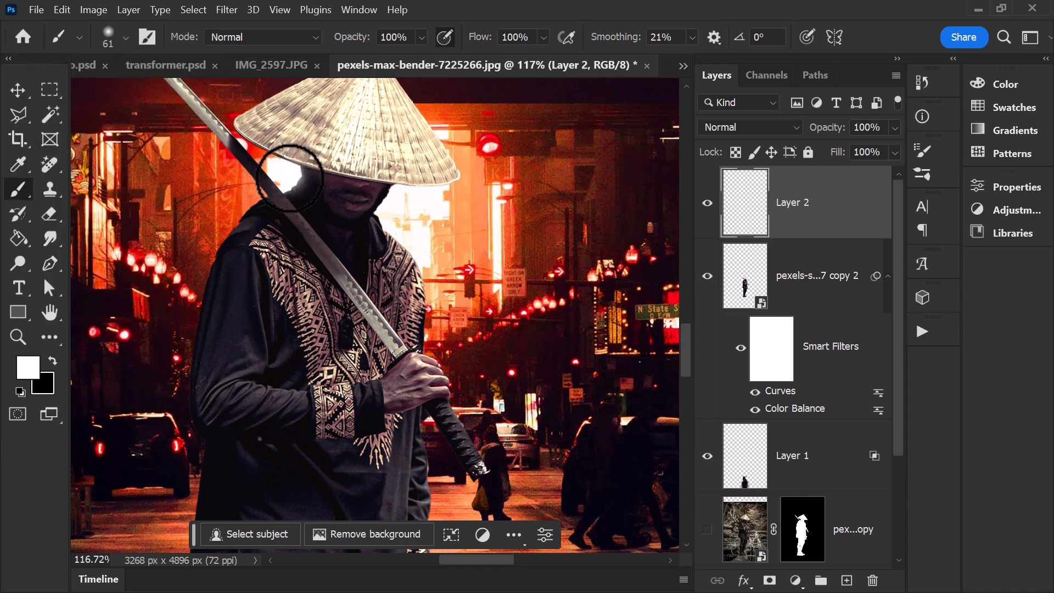
mouse_move(396, 196)
mouse_down()
mouse_move(396, 225)
mouse_move(423, 262)
mouse_up()
scroll(354, 259, down, 4)
scroll(356, 258, down, 2)
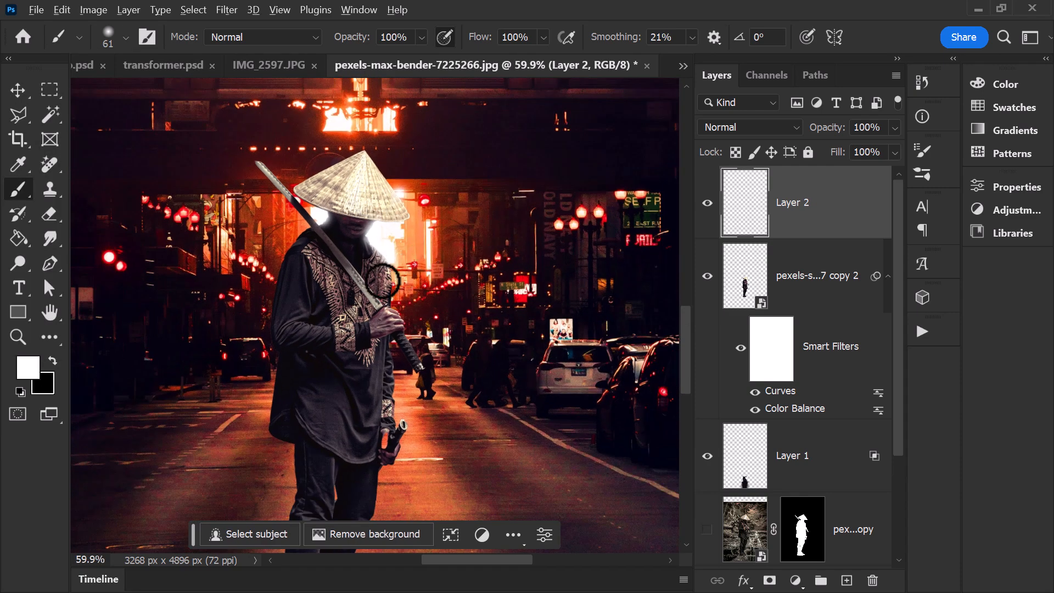
scroll(364, 298, down, 2)
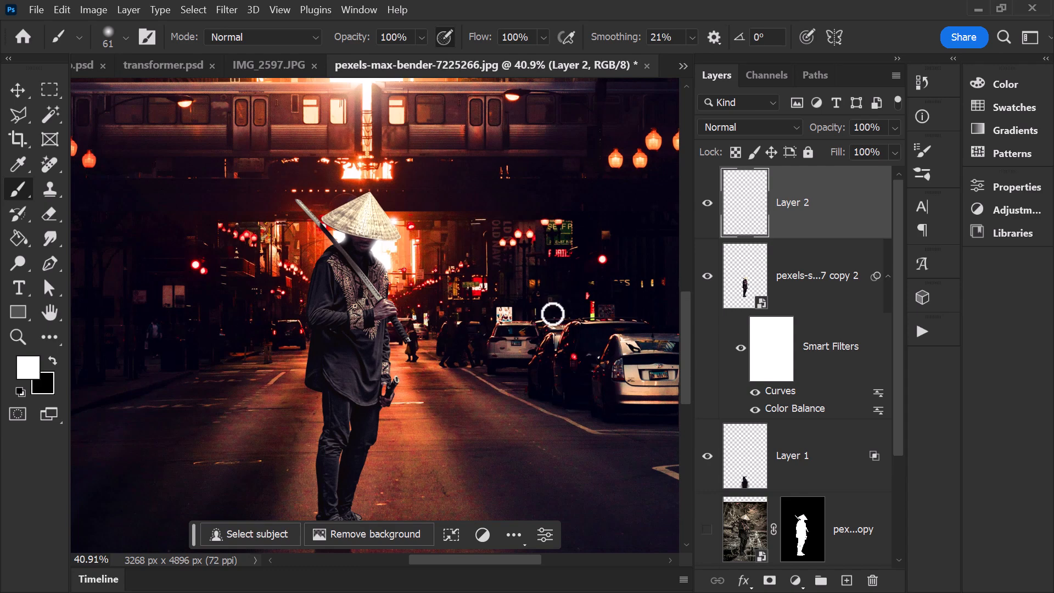
Step: On another new layer, paint white highlights with a 25 px soft brush along the blade's tip and its section near the hilt
key(z)
mouse_move(394, 273)
mouse_down()
mouse_move(386, 287)
mouse_move(428, 393)
mouse_up()
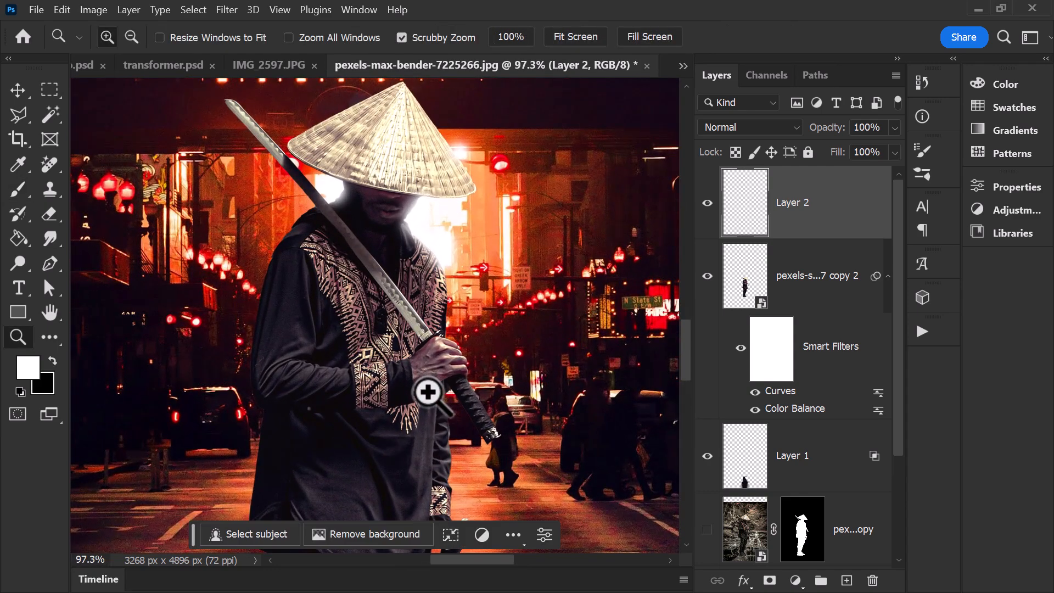
click(846, 581)
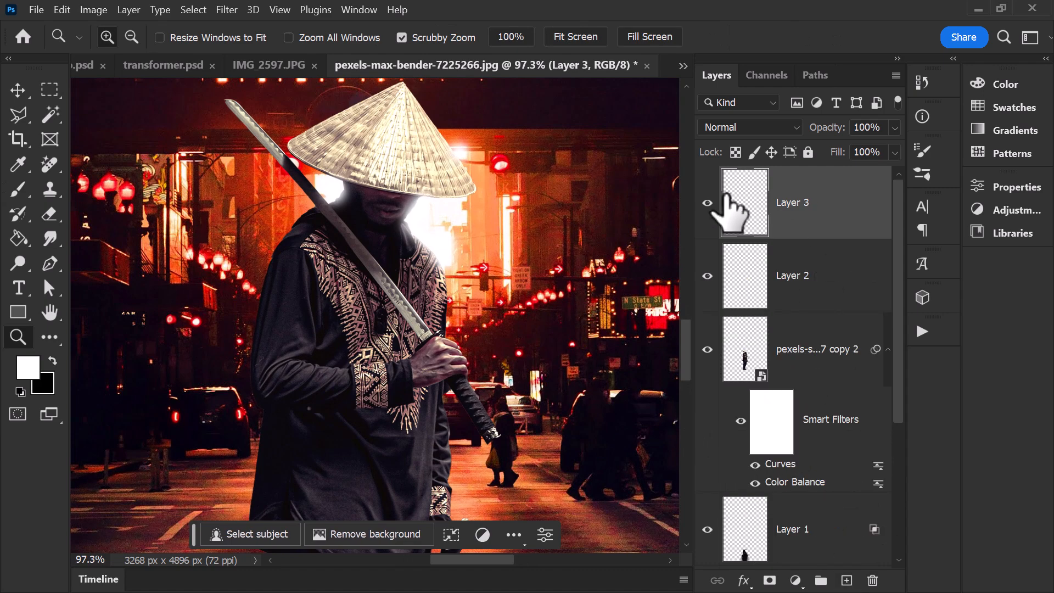
click(18, 189)
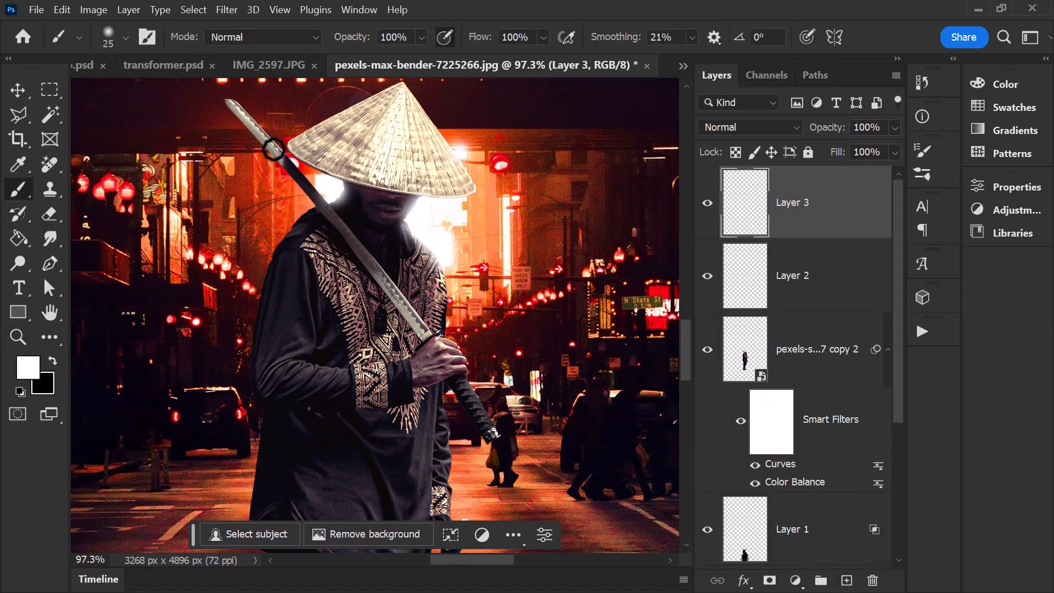
drag(230, 102, 284, 158)
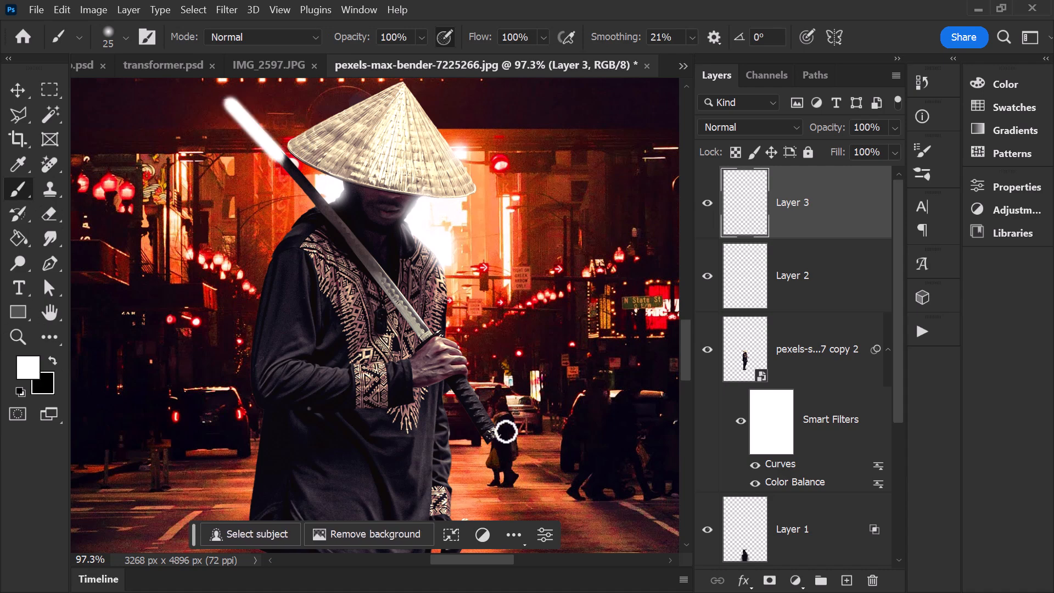
drag(378, 278, 426, 332)
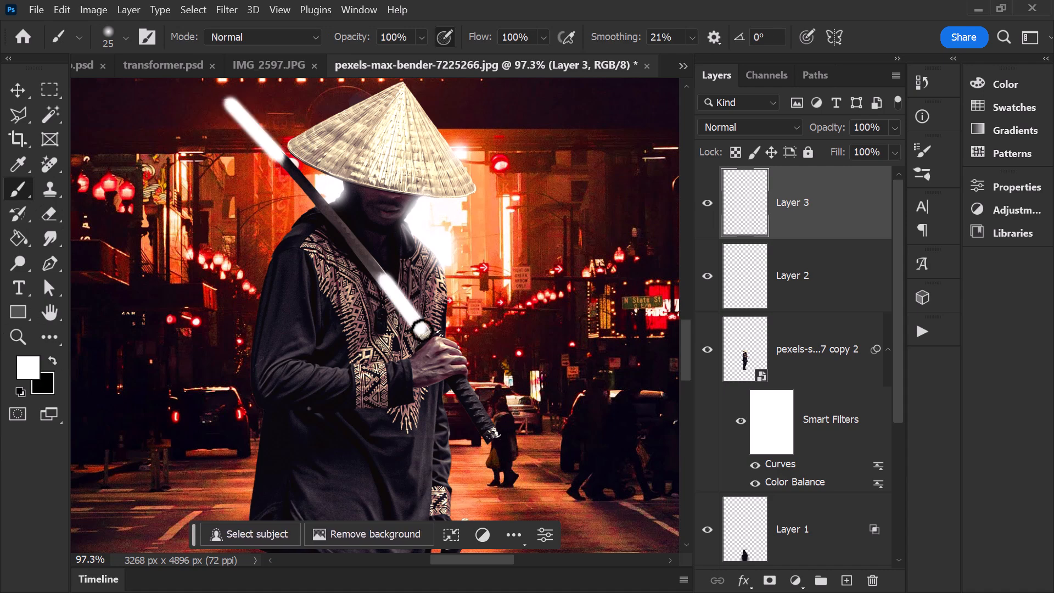
Step: Soften the edges of the painted blade highlights with a 175 px soft eraser
click(50, 214)
click(288, 182)
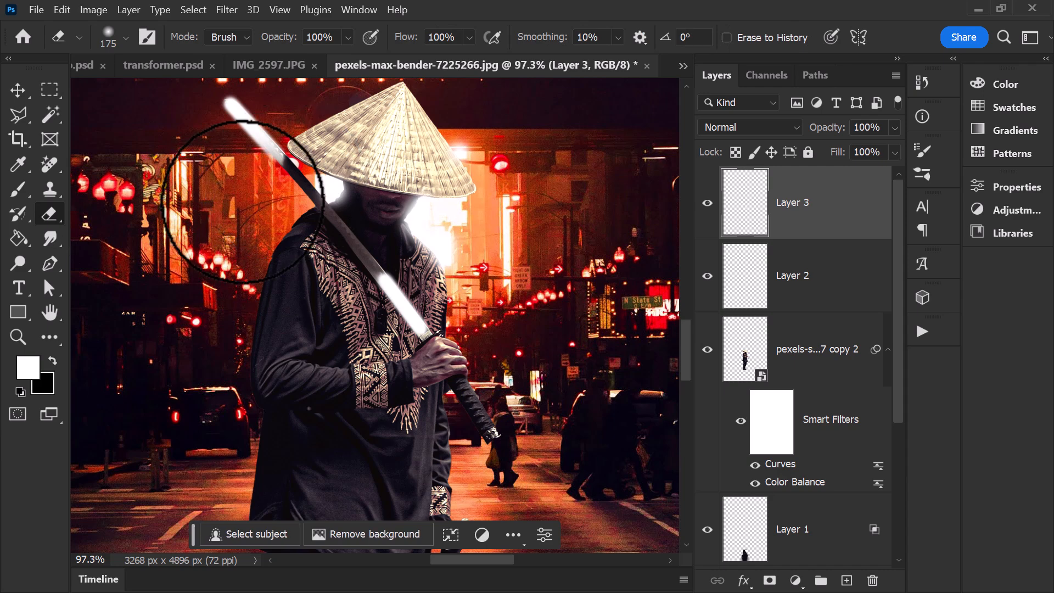
click(196, 121)
click(210, 145)
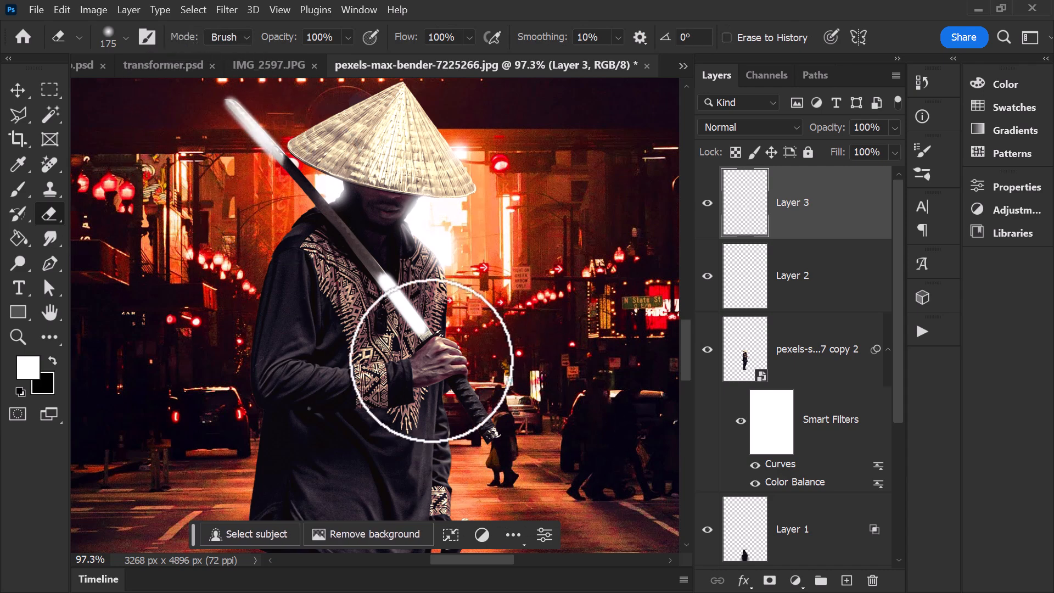
Step: Set the blade highlight layer to Color Dodge and lower its fill to 58%
click(749, 126)
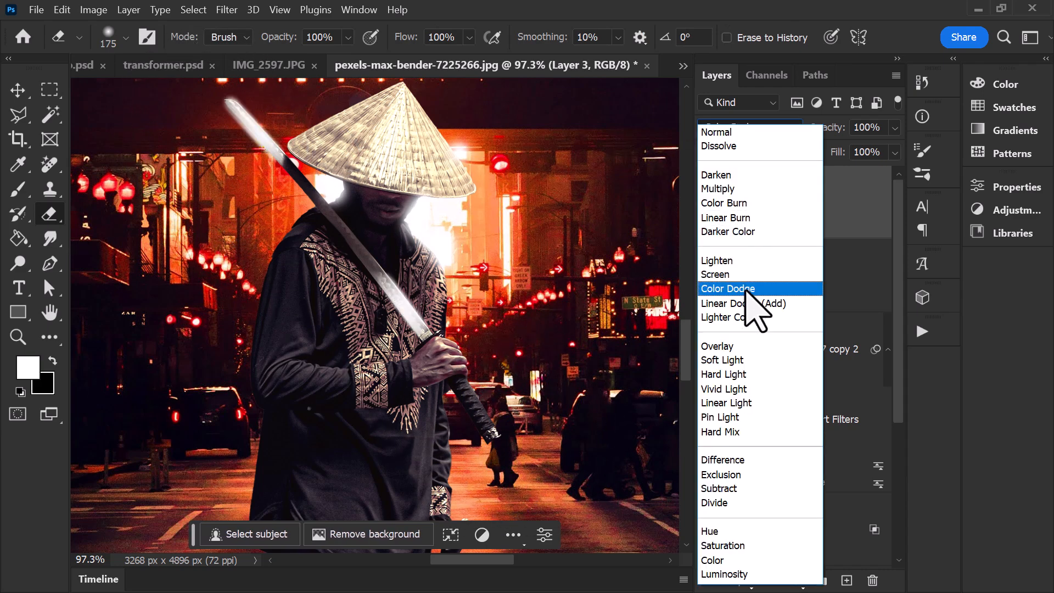
click(730, 288)
click(893, 154)
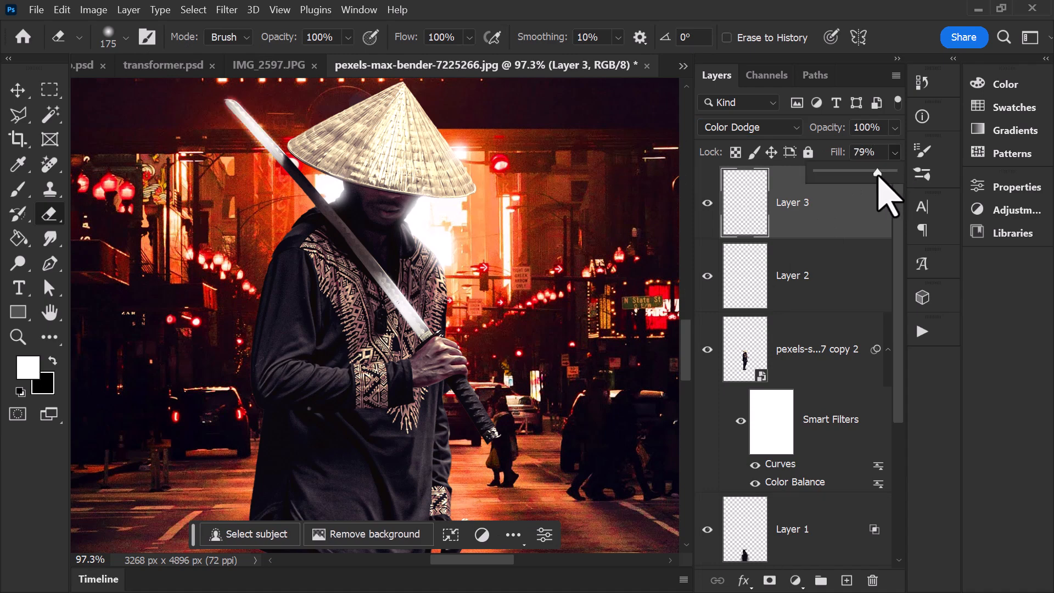
drag(870, 177, 861, 173)
scroll(506, 294, down, 5)
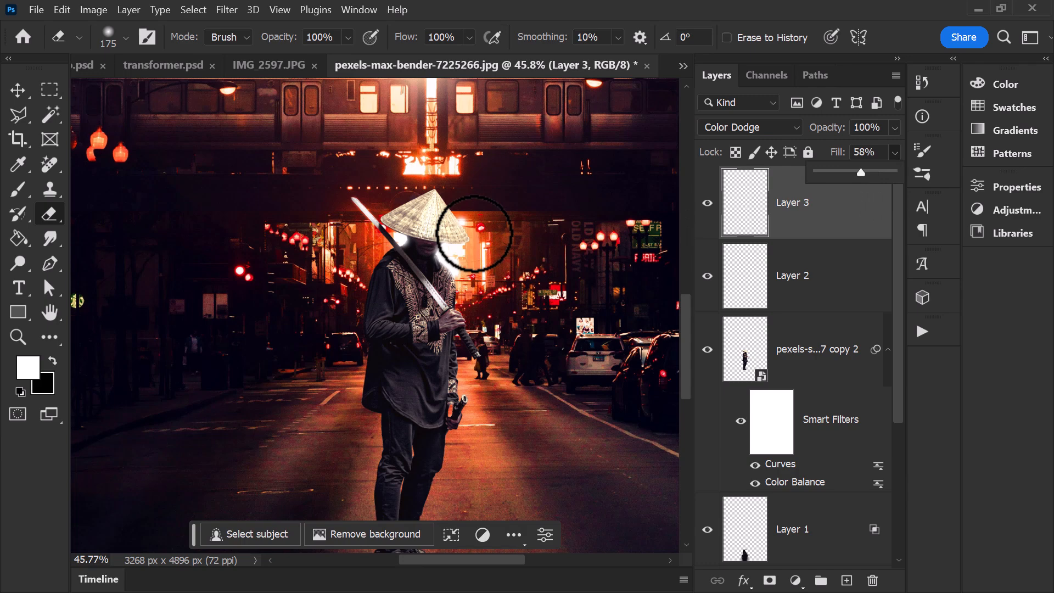
Step: On a new layer, dab soft white glows with a 141 px brush near the blade's tip and hilt, and reduce its fill to 37%
click(846, 580)
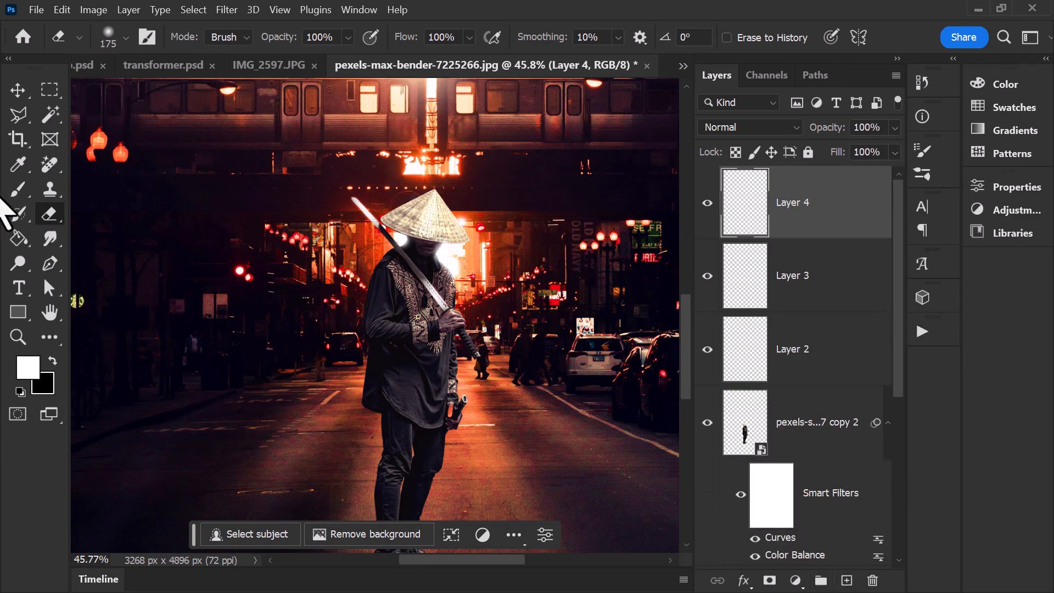
click(18, 190)
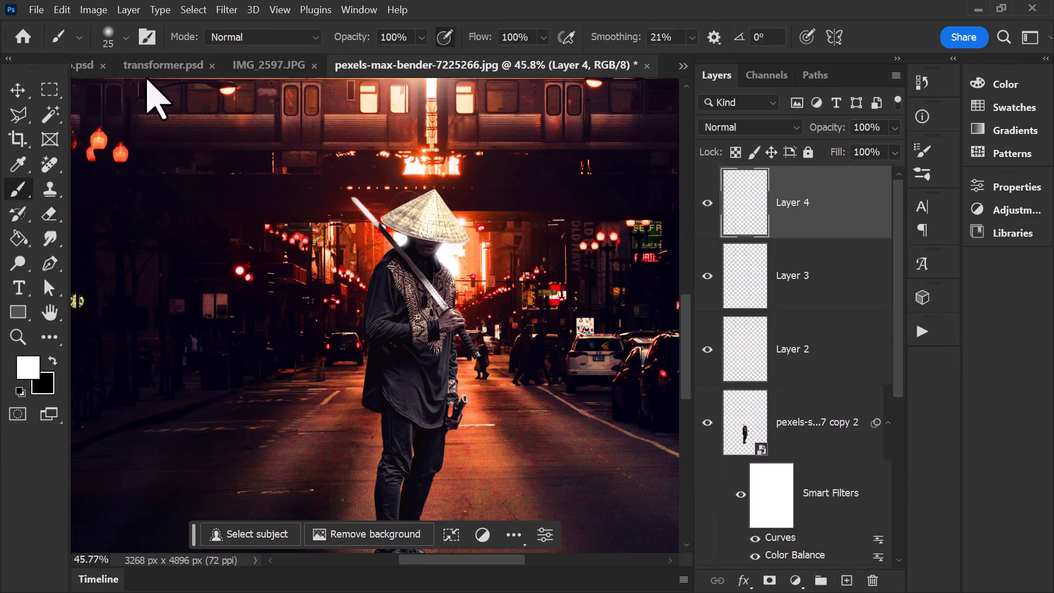
click(125, 37)
click(366, 214)
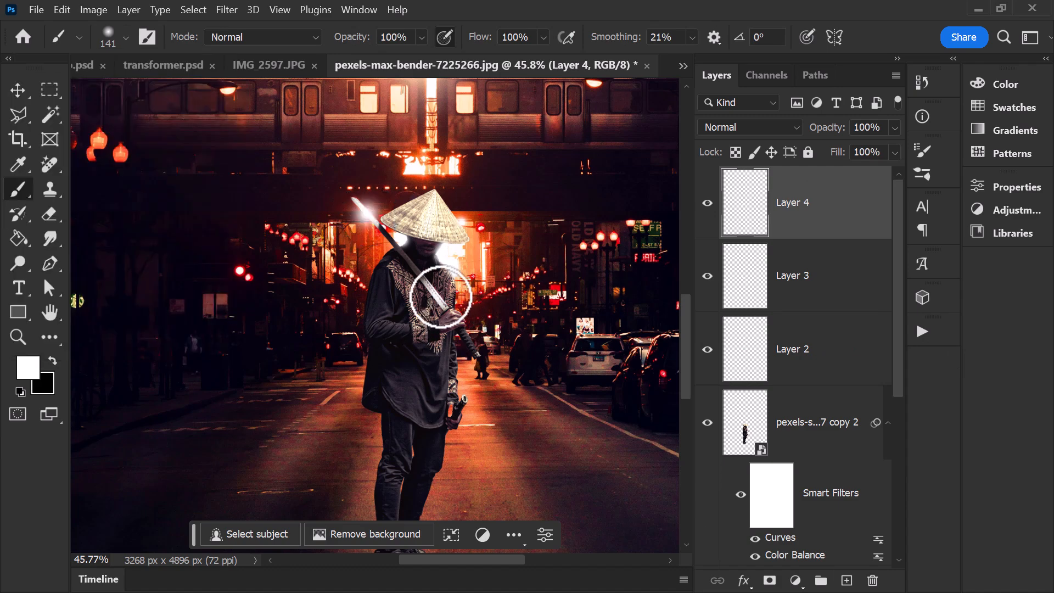
click(441, 297)
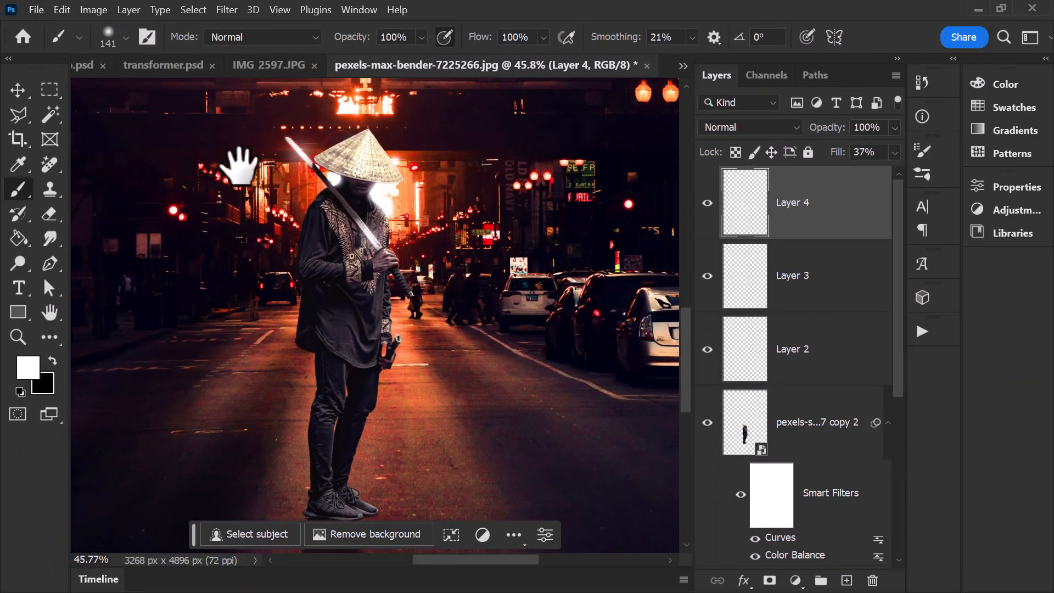
Step: Add a Color Lookup adjustment layer above all the layers and apply the 3Strip.look 3D LUT to it
scroll(422, 270, down, 2)
scroll(422, 271, down, 3)
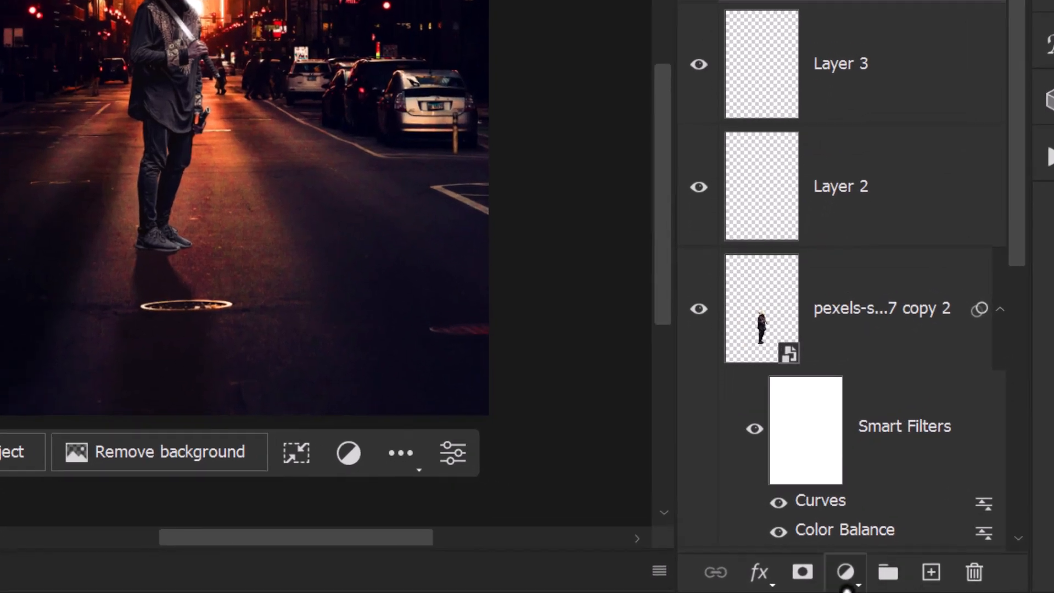
click(849, 583)
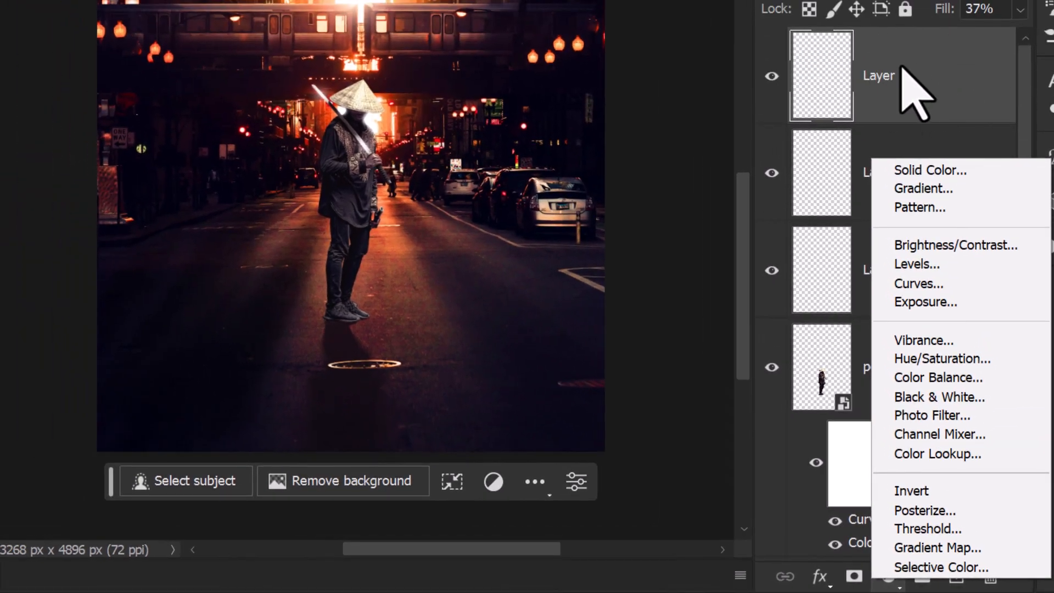
click(933, 453)
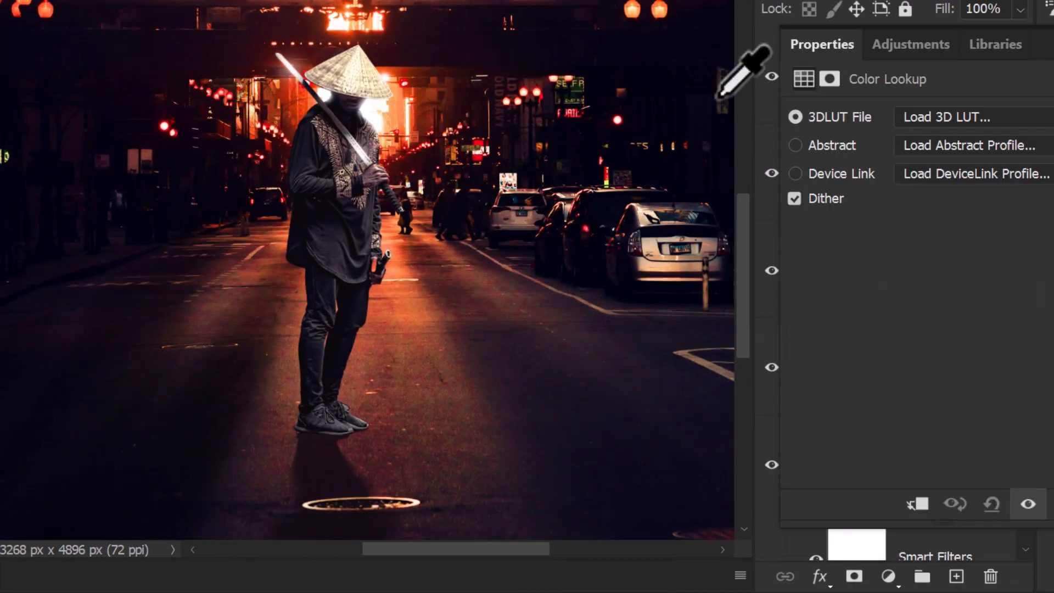
click(955, 116)
click(906, 1)
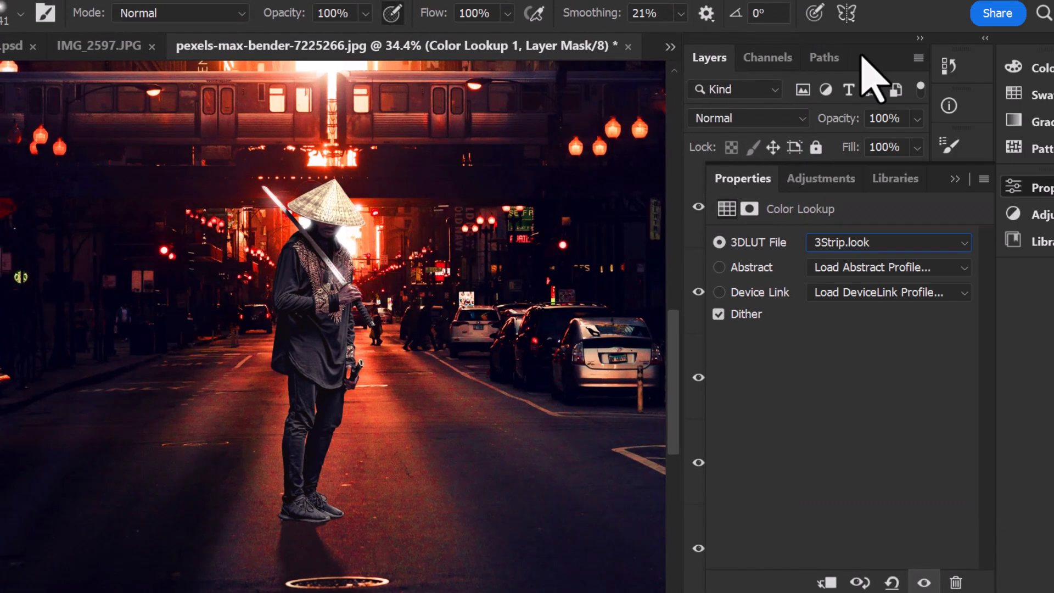
Step: Try the Bleach Bypass, Candlelight and FallColors looks on the Color Lookup layer and settle on DropBlues.3DL
scroll(846, 251, down, 1)
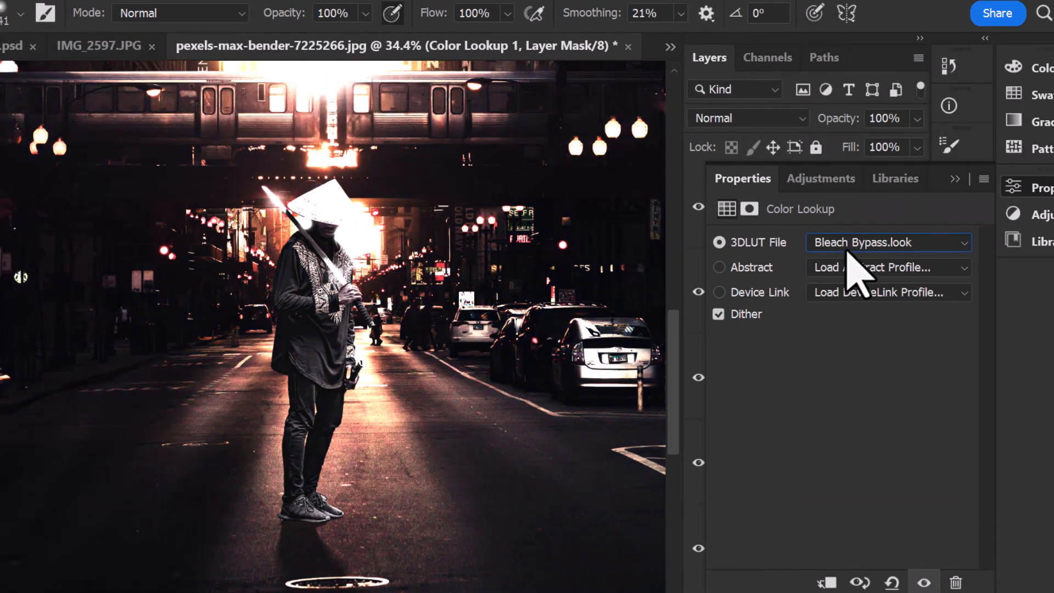
drag(449, 211, 416, 323)
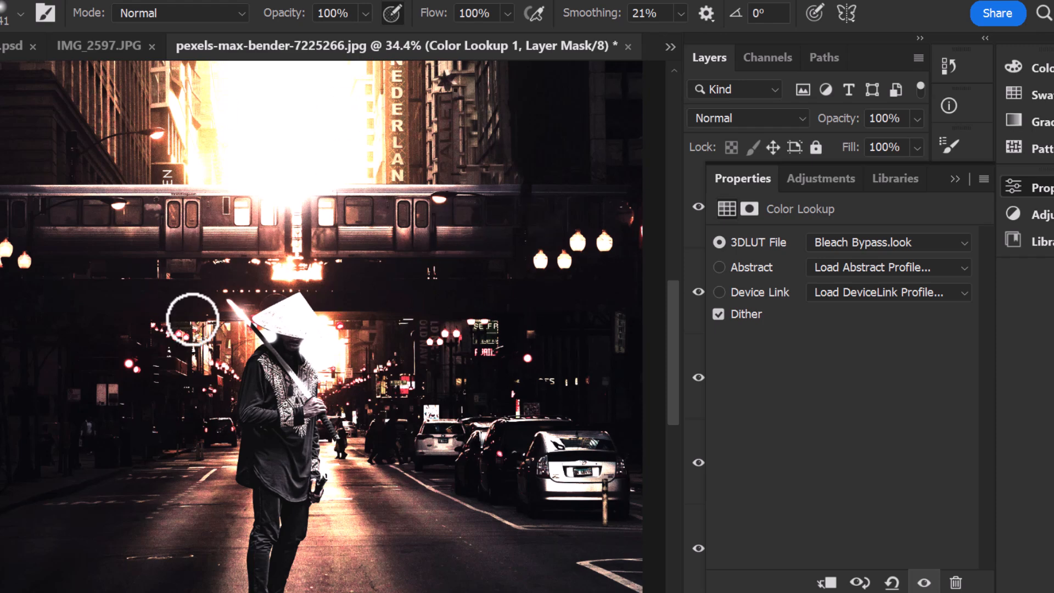
click(917, 246)
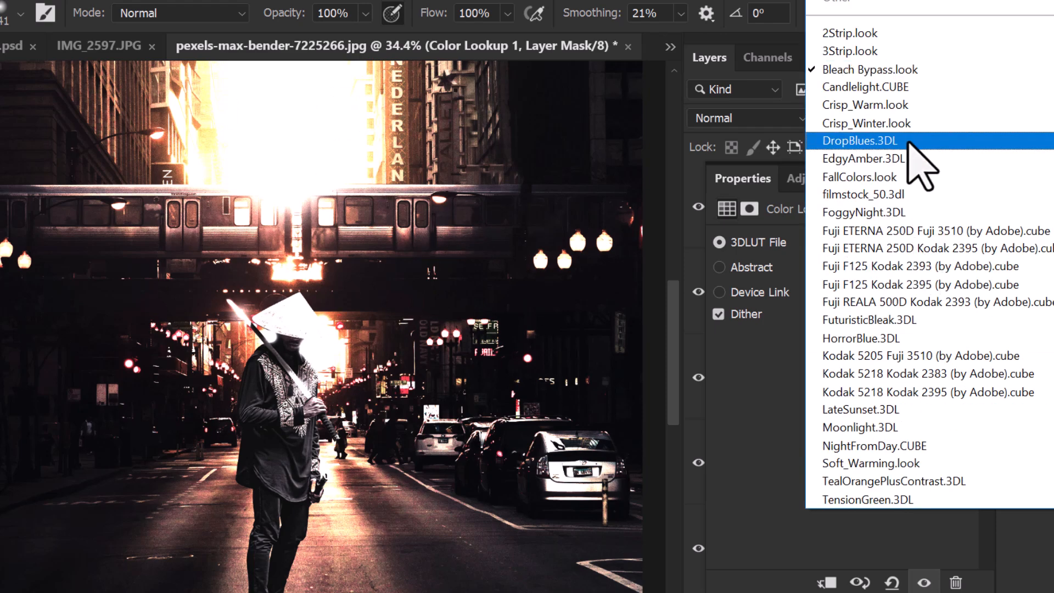
click(848, 89)
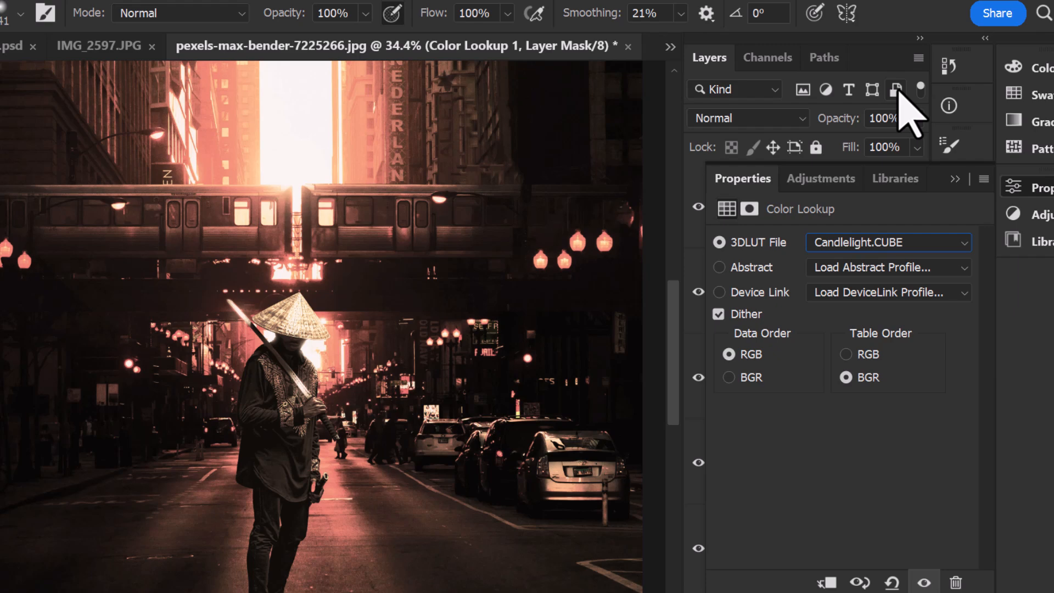
key(Down)
key(Down)
key(Down)
key(Down)
key(Down)
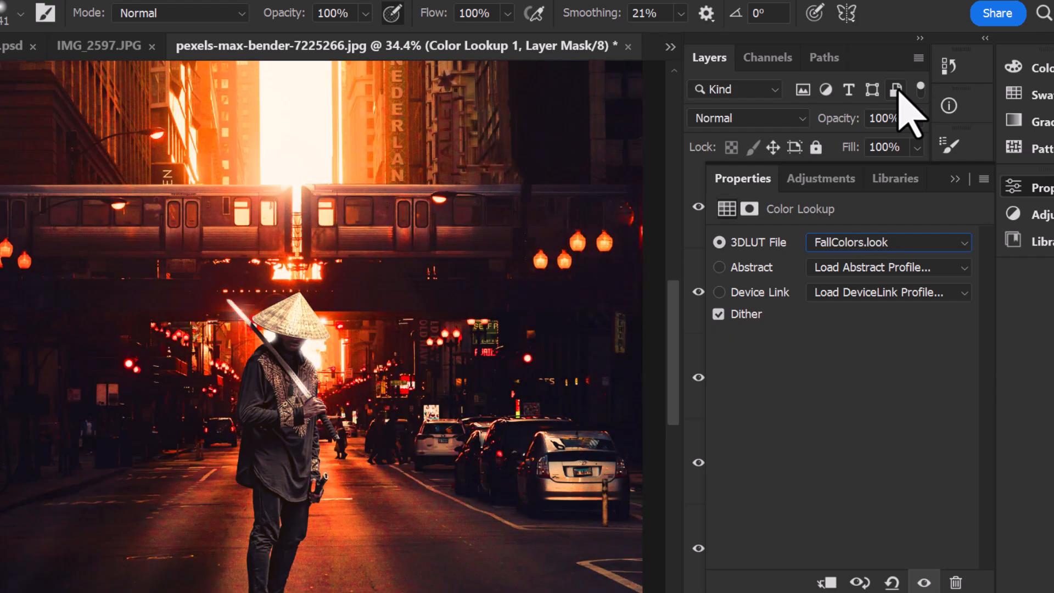
key(Down)
key(Up)
key(Up)
key(Up)
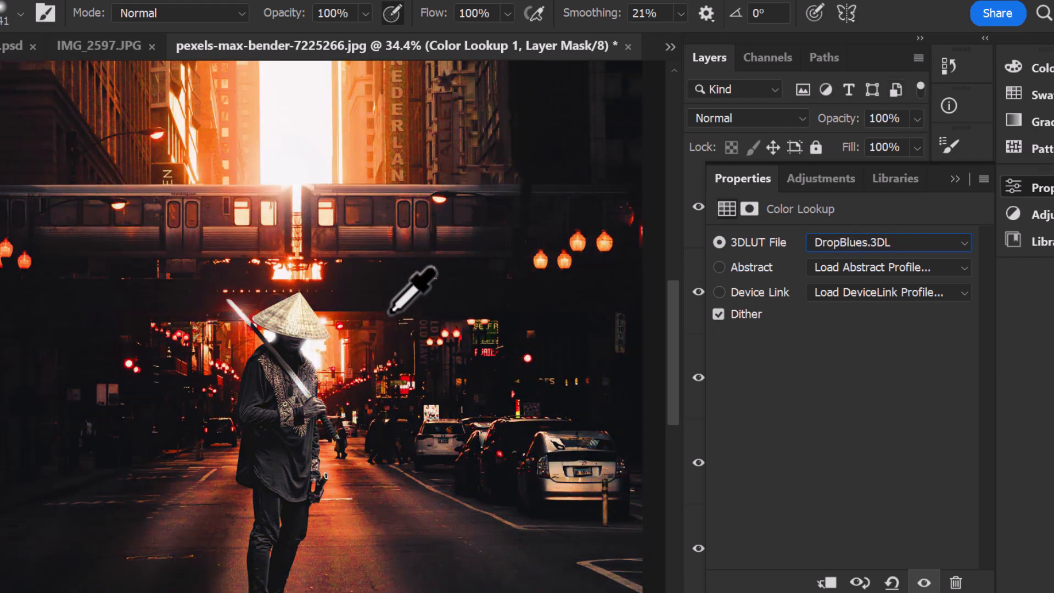
mouse_move(380, 357)
mouse_down()
mouse_move(404, 257)
mouse_move(466, 266)
mouse_move(373, 355)
mouse_up()
Step: Lower the Color Lookup layer's fill to 38% and toggle its visibility to compare the image without it
double_click(732, 181)
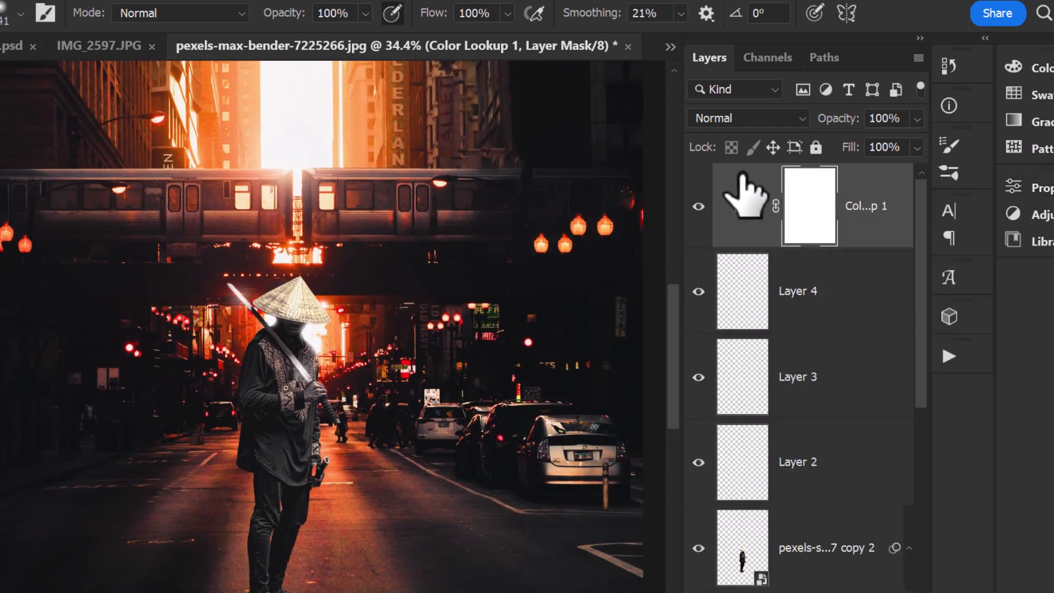
click(916, 148)
drag(916, 149, 863, 170)
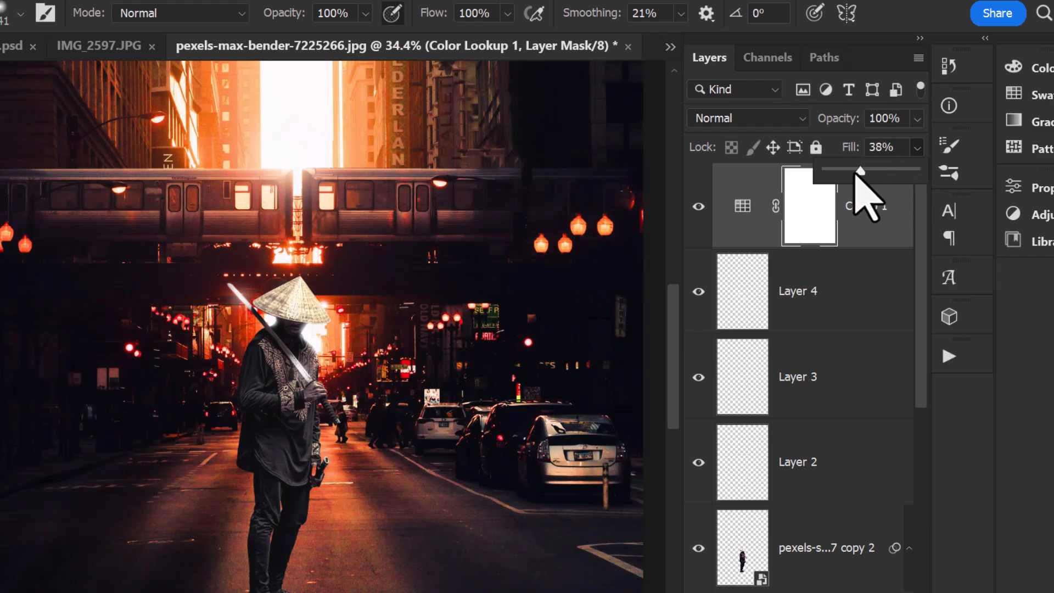
scroll(303, 317, down, 2)
click(699, 207)
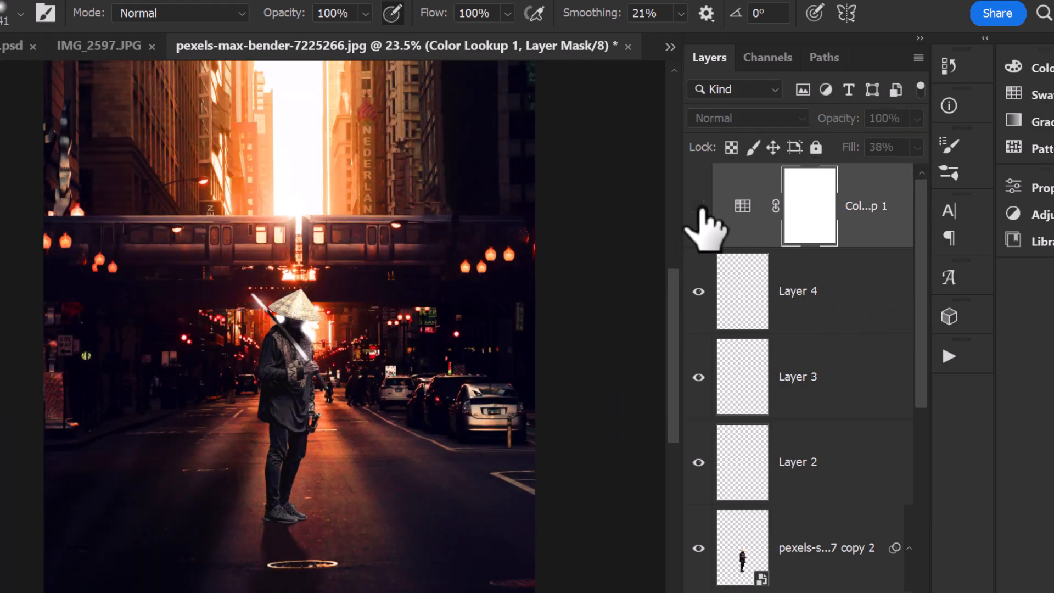
key(ctrl+space)
key(ctrl+space)
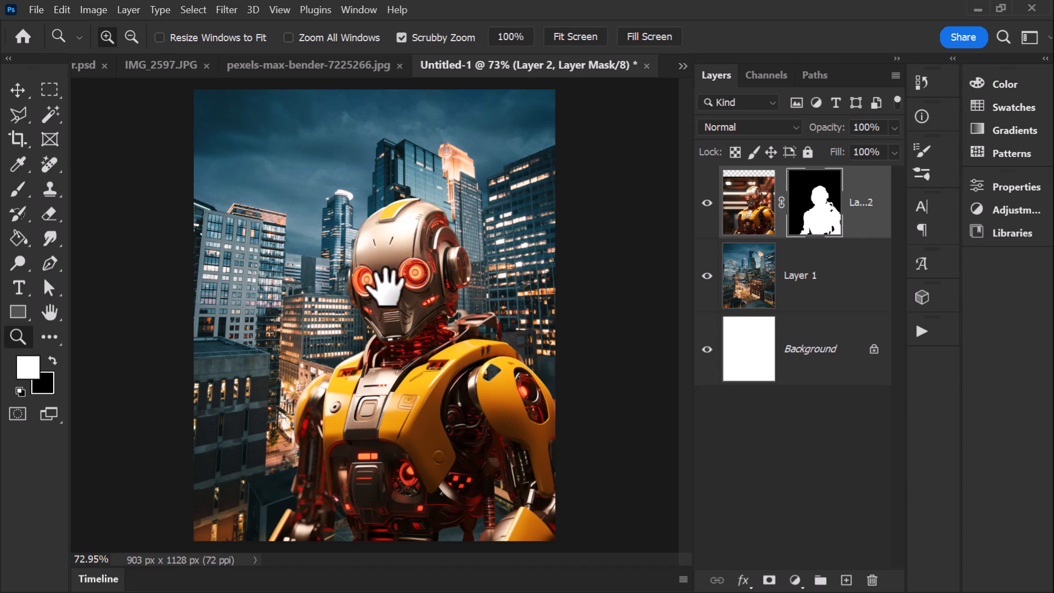
Step: In the robot composite, compare Layer 2 hidden and shown, and adjust the robot layer's colors to match the city background
click(707, 203)
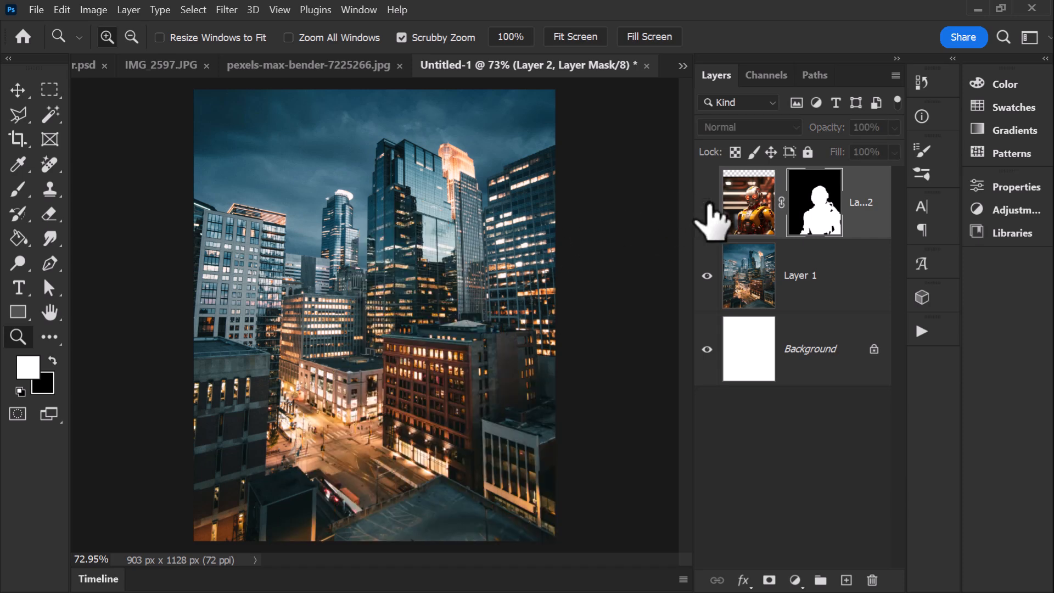
click(707, 203)
click(742, 216)
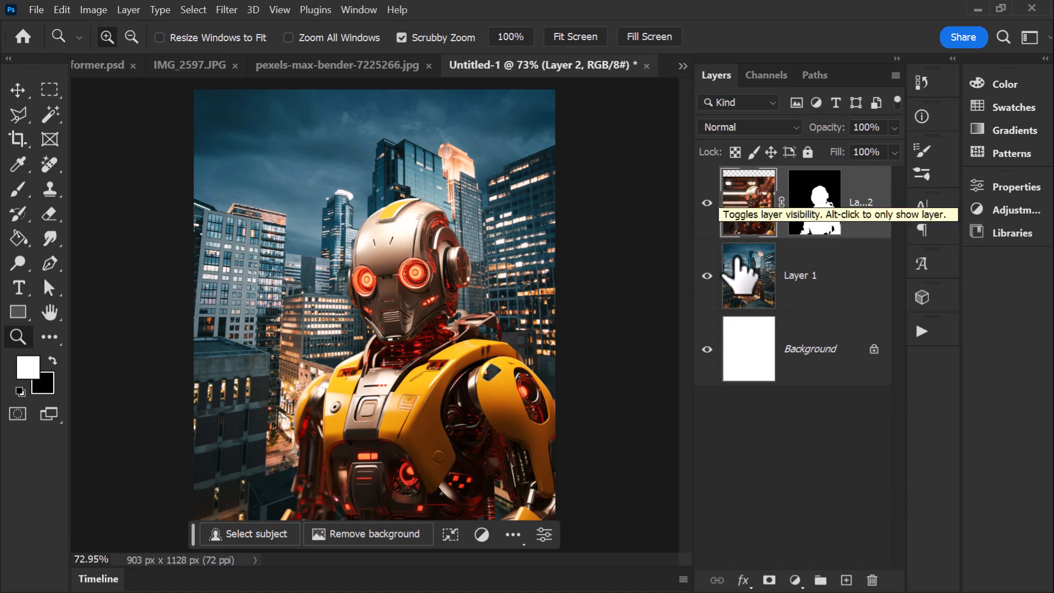
click(20, 193)
click(814, 202)
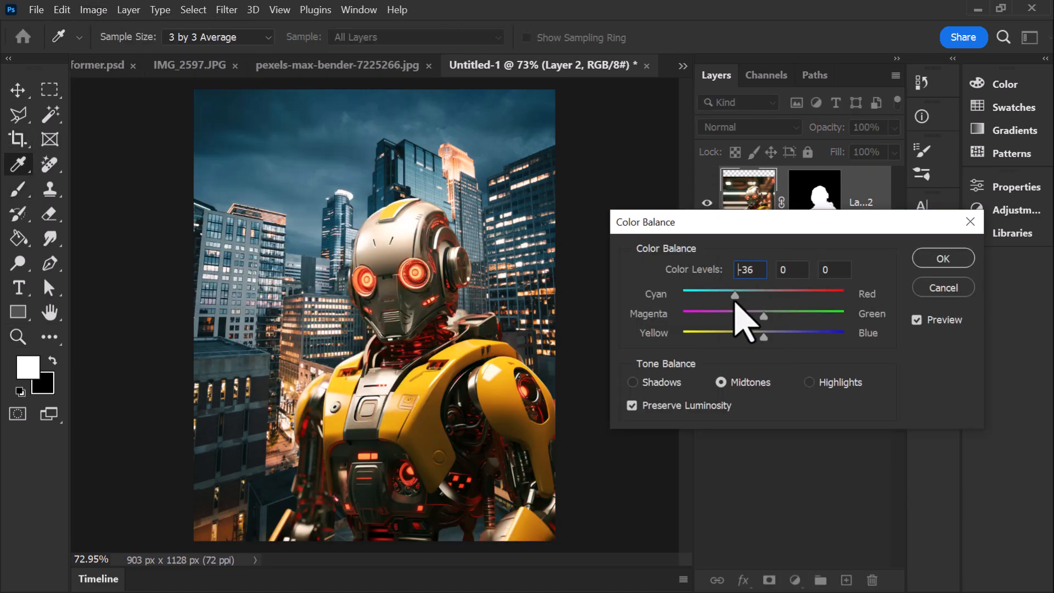
drag(741, 314, 737, 311)
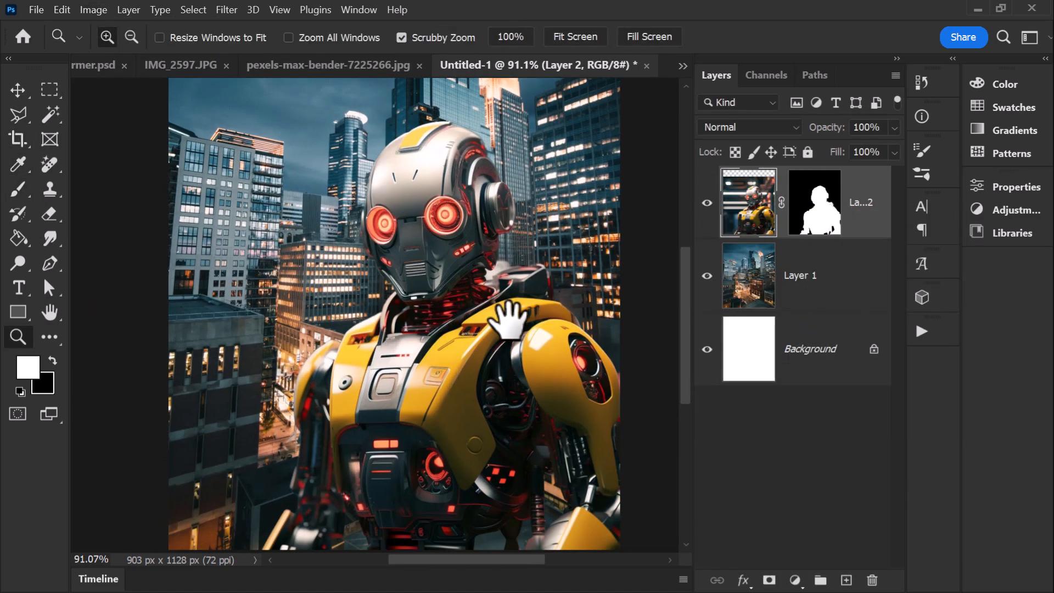
drag(508, 321, 510, 307)
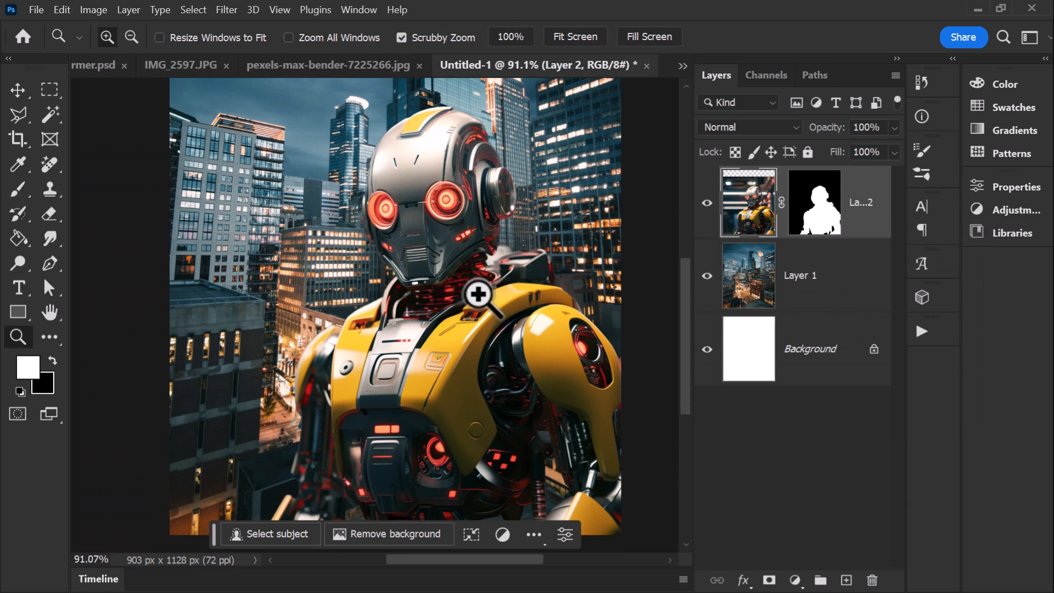
scroll(536, 324, down, 2)
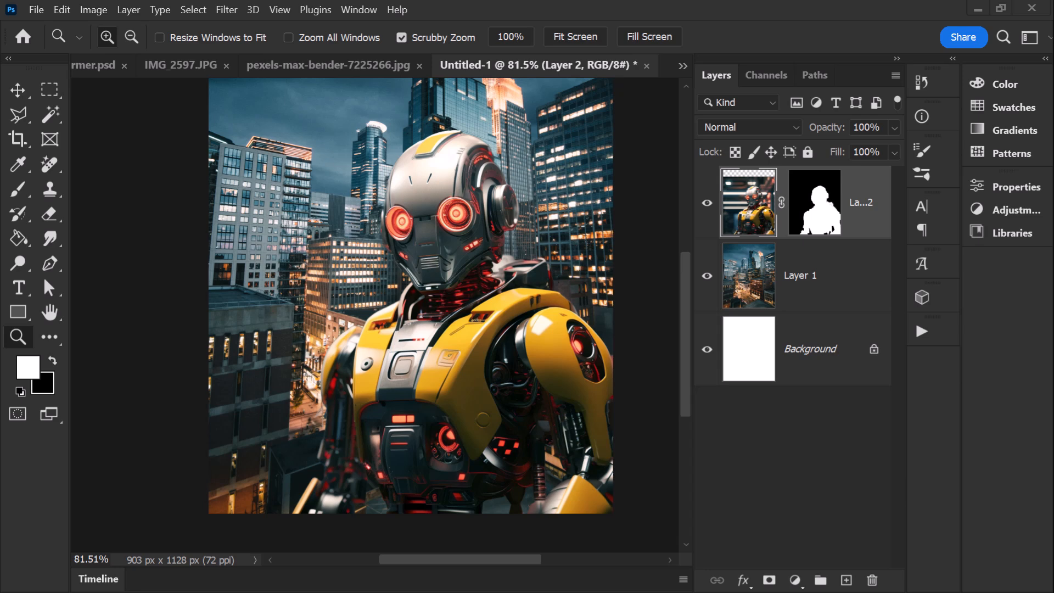
Step: Place the black-background flame photo above the robot, scale it to 55.63% and move it down over the lower canvas
drag(6, 175, 431, 319)
drag(615, 505, 680, 558)
drag(362, 217, 511, 409)
drag(486, 328, 483, 574)
scroll(532, 332, down, 8)
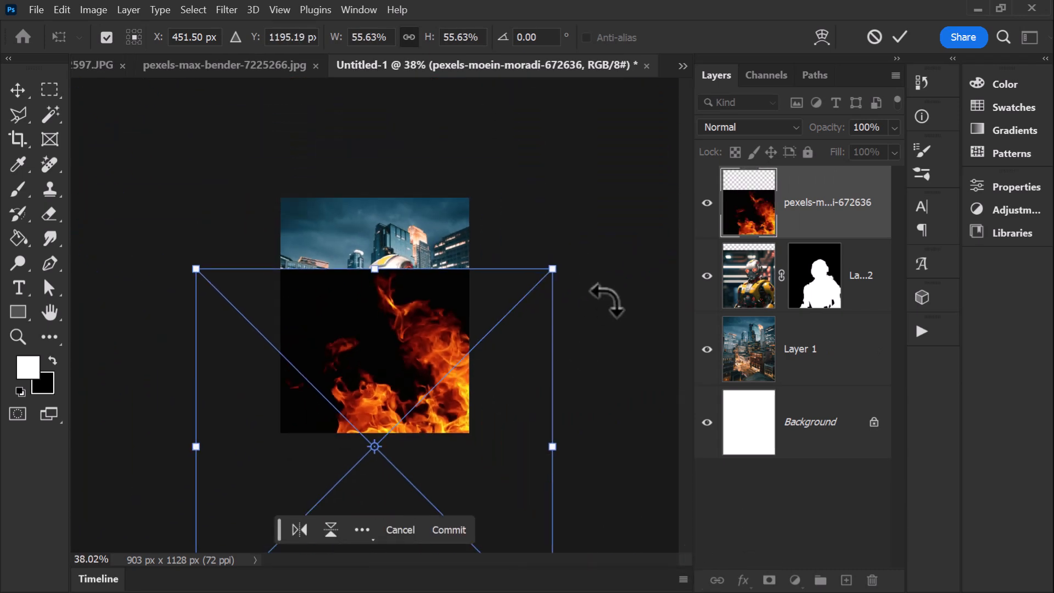
Step: Shrink the placed flame photo, rotate it slightly clockwise and position it over the robot's lower body toward the canvas's right edge
drag(555, 269, 478, 346)
drag(396, 474, 484, 434)
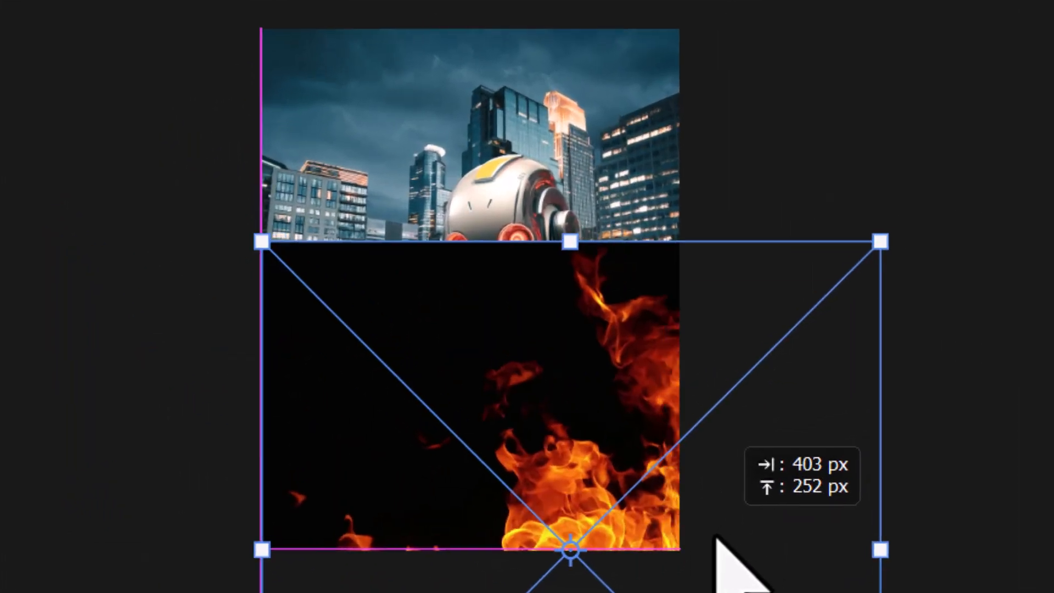
drag(711, 552, 746, 558)
drag(975, 249, 1004, 297)
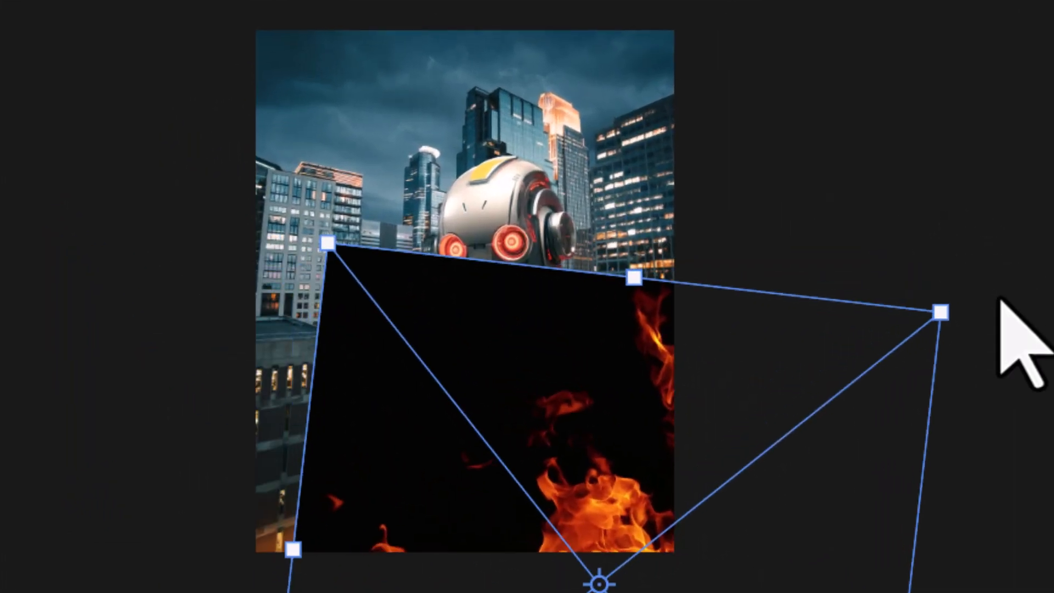
key(Return)
Step: Set the flame layer's blending mode to Screen and reposition the flames over the robot's lower body
click(705, 25)
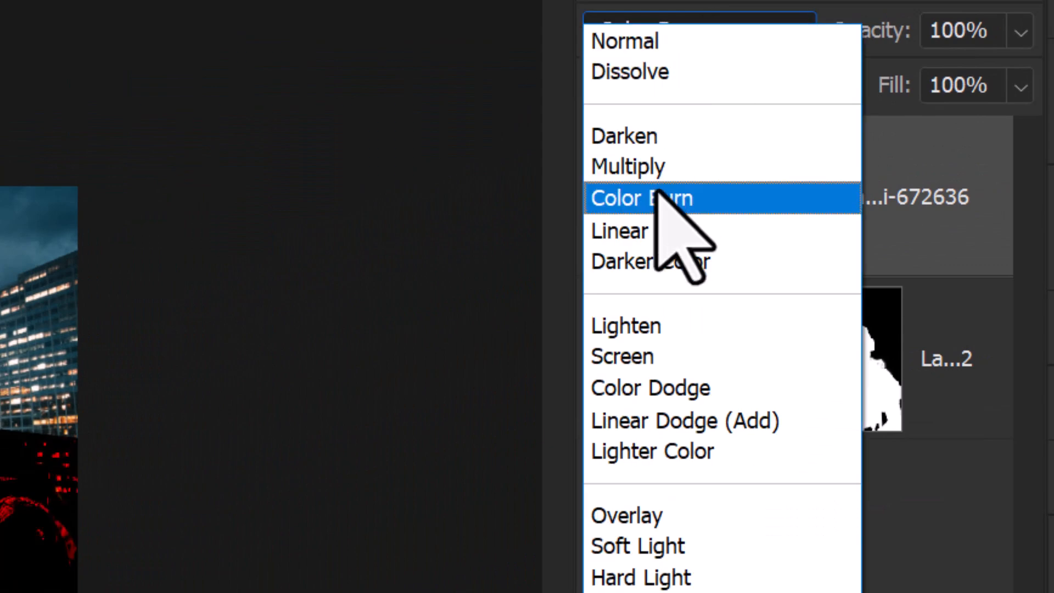
click(649, 354)
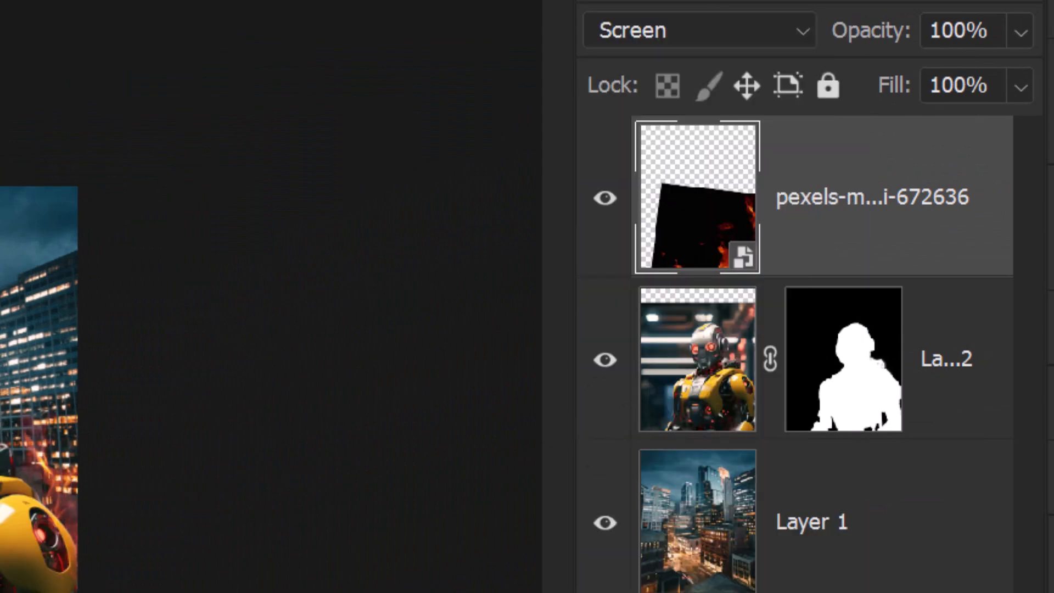
mouse_move(626, 561)
mouse_down()
mouse_move(614, 551)
mouse_move(639, 547)
mouse_up()
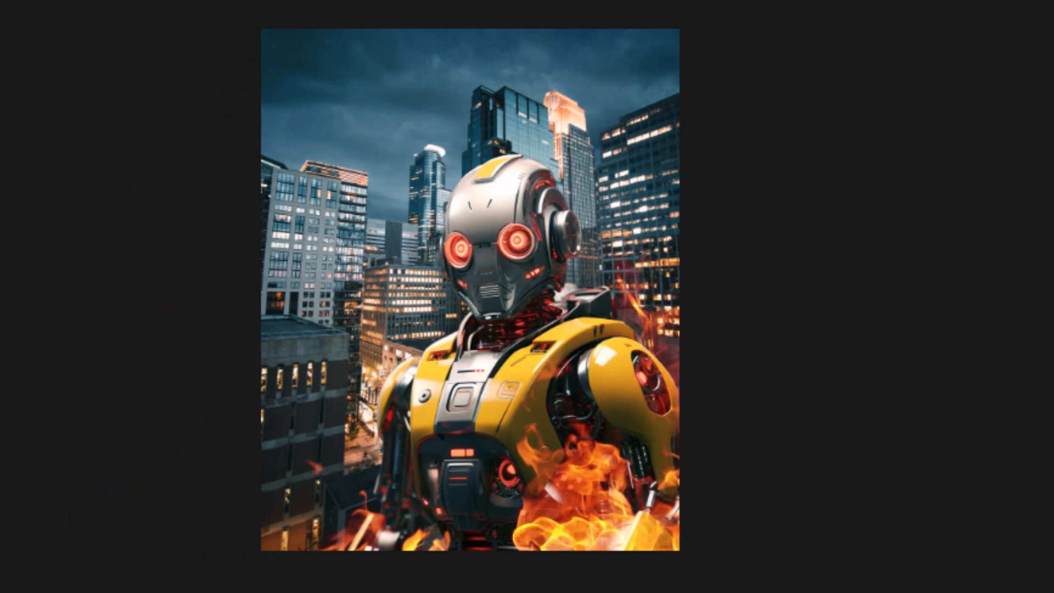
Step: Place the bonfire photo with the firefighter, enlarge it beyond the canvas and flip it horizontally, about 1422 by 1600 px
drag(0, 83, 329, 396)
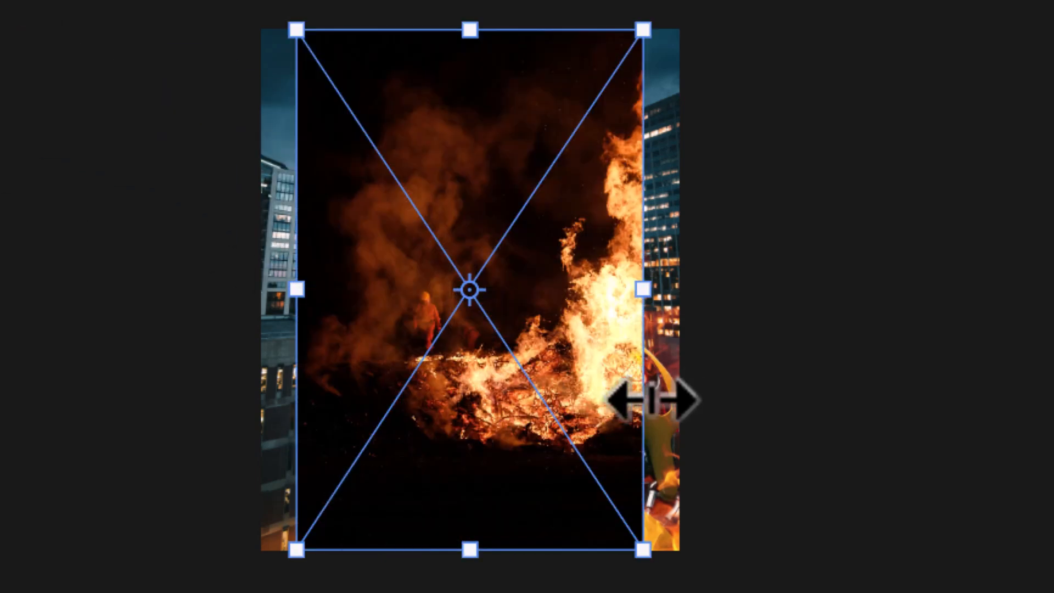
drag(656, 559, 738, 592)
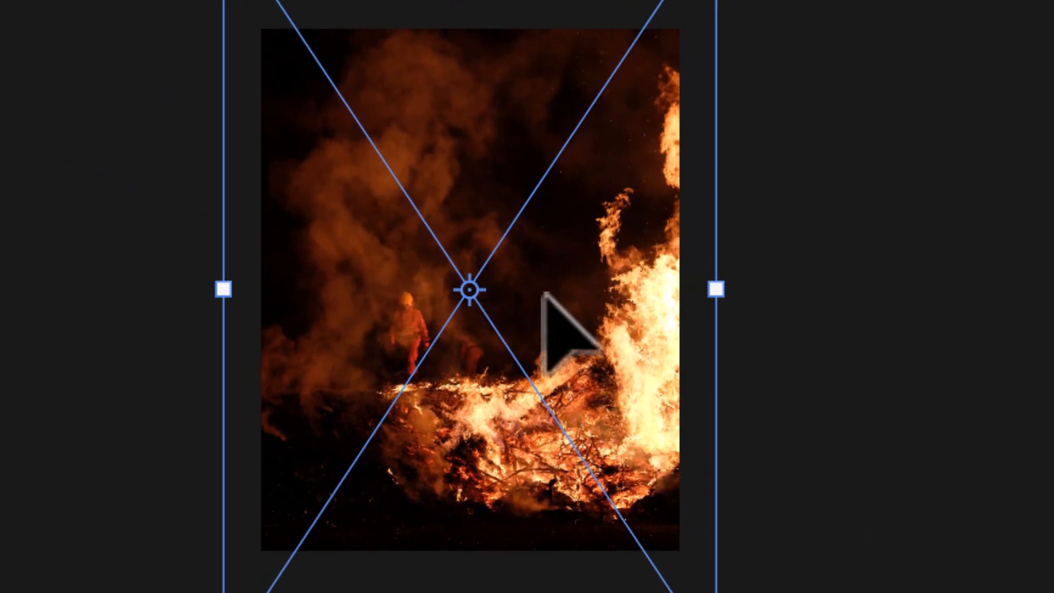
drag(705, 291, 146, 299)
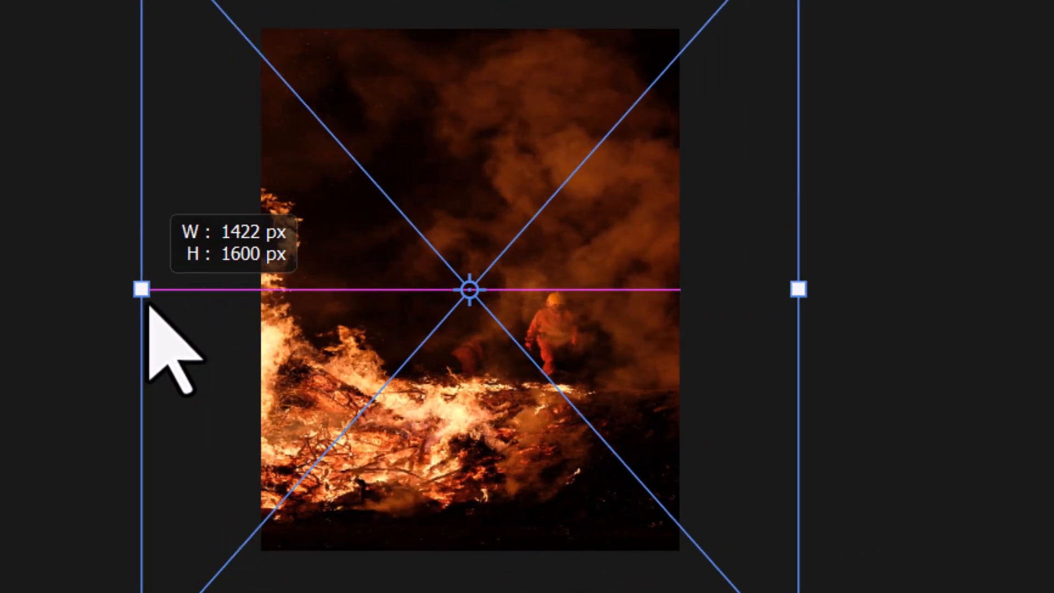
drag(847, 324, 785, 327)
drag(985, 346, 986, 353)
Step: Scale and shift the bonfire photo so its flames run along the canvas's lower edge, and apply the transformation
key(ctrl+minus)
key(ctrl+minus)
key(ctrl+minus)
drag(659, 442, 687, 404)
drag(906, 274, 912, 307)
key(Return)
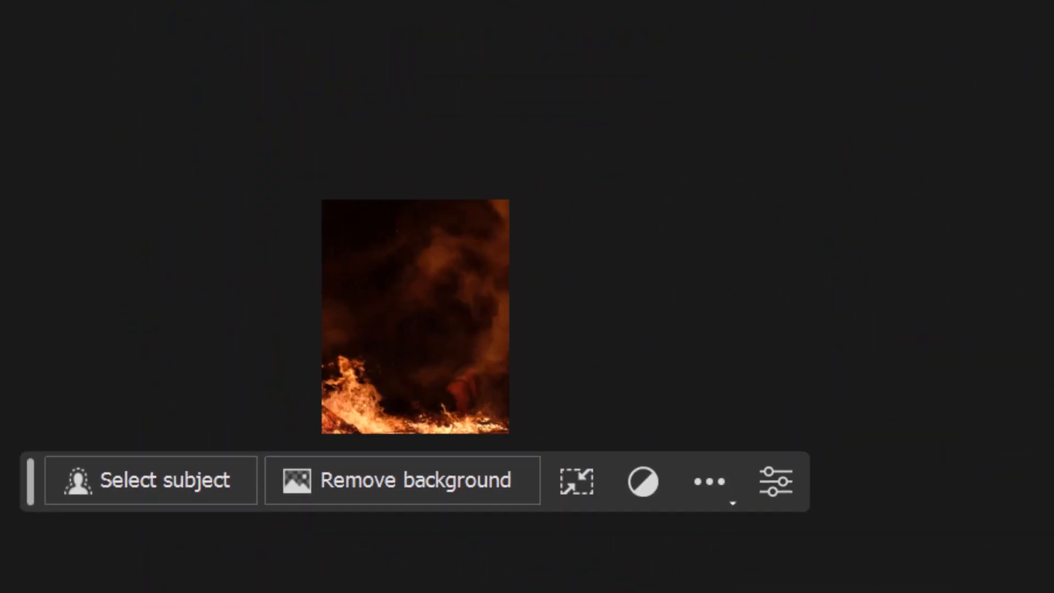
Step: Set the bonfire layer to Screen blending and place it below the robot layer in the layer stack
click(860, 92)
click(764, 375)
scroll(364, 464, up, 4)
drag(199, 542, 195, 579)
drag(299, 541, 296, 439)
drag(886, 220, 883, 467)
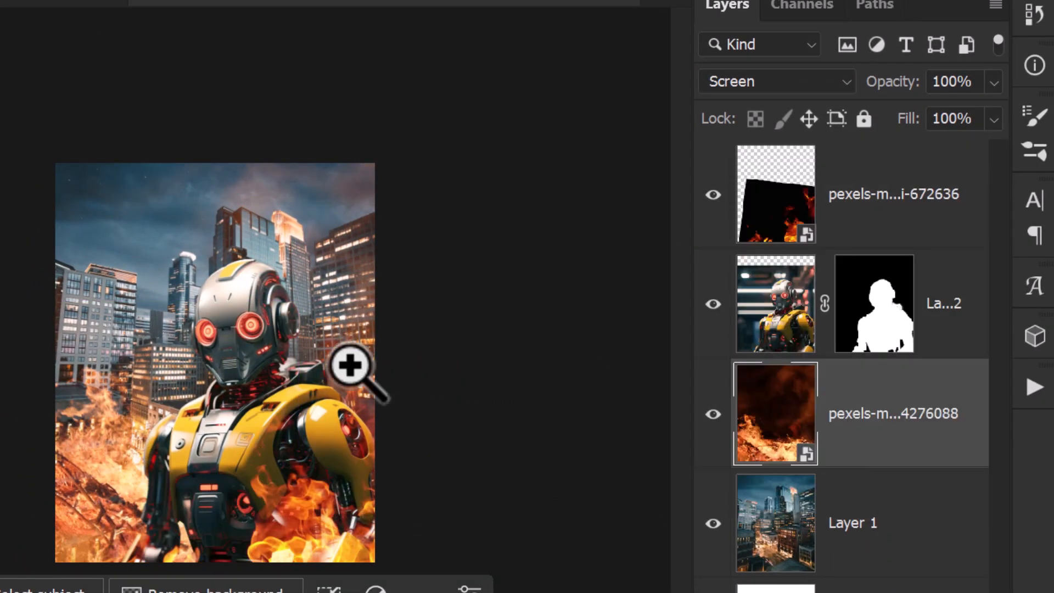
Step: Move the bonfire down so only its flame tips reach the lower-left canvas, and shift the front flames toward the lower-right corner
drag(298, 442, 290, 587)
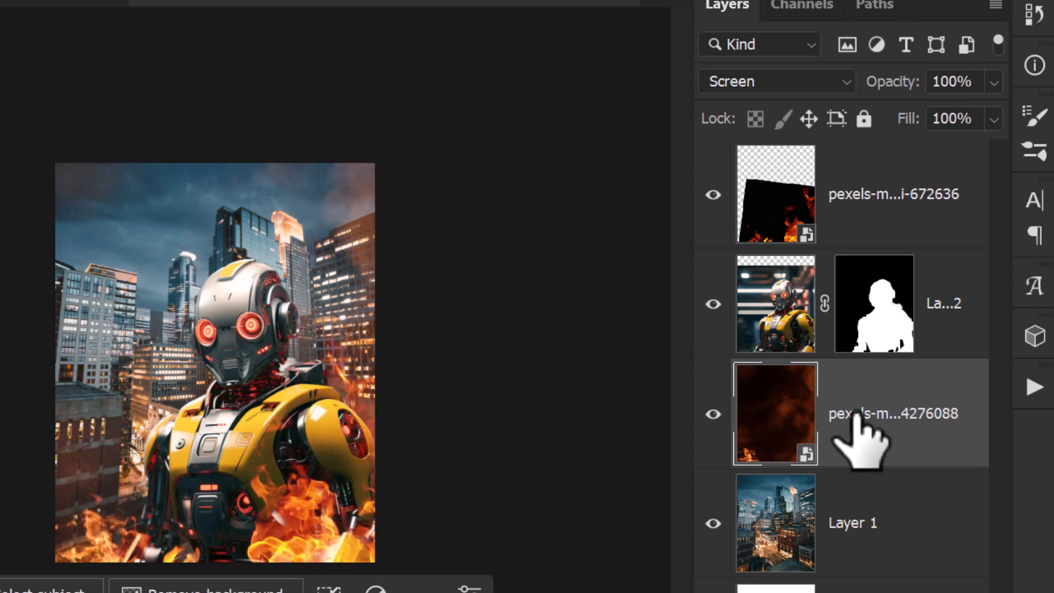
click(788, 264)
drag(381, 425, 436, 476)
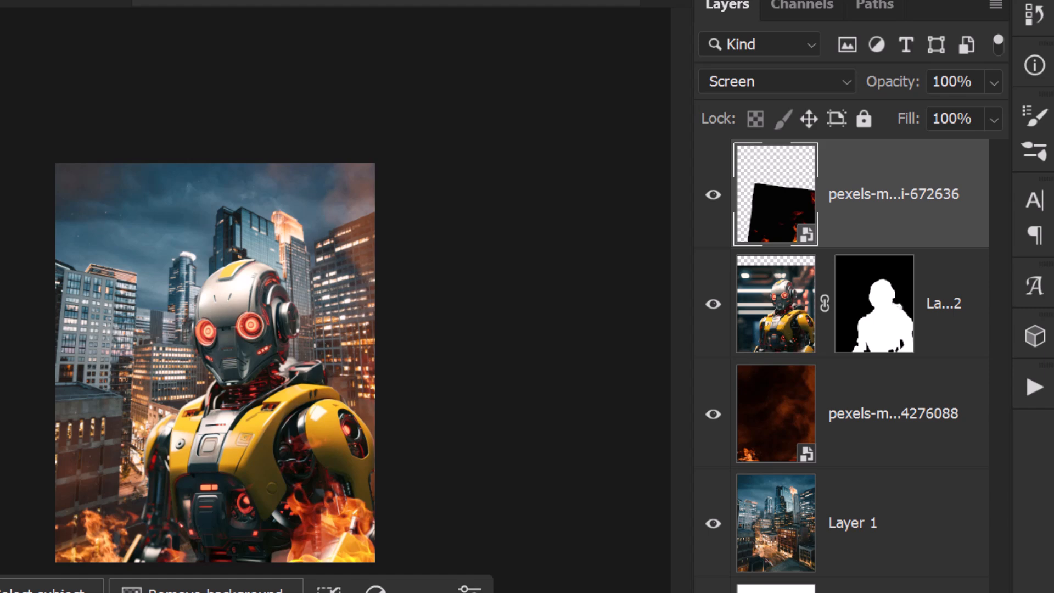
Step: Place the photo of flames with flying sparks on top, scale it to 52.89% and position its sparks over the canvas's lower left
drag(11, 297, 244, 418)
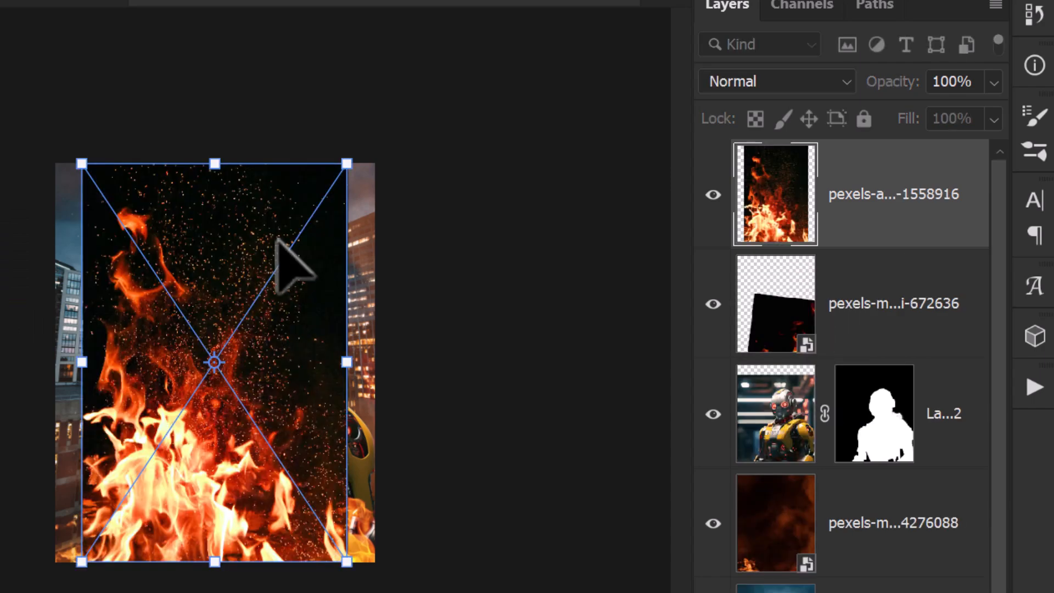
scroll(220, 255, up, 11)
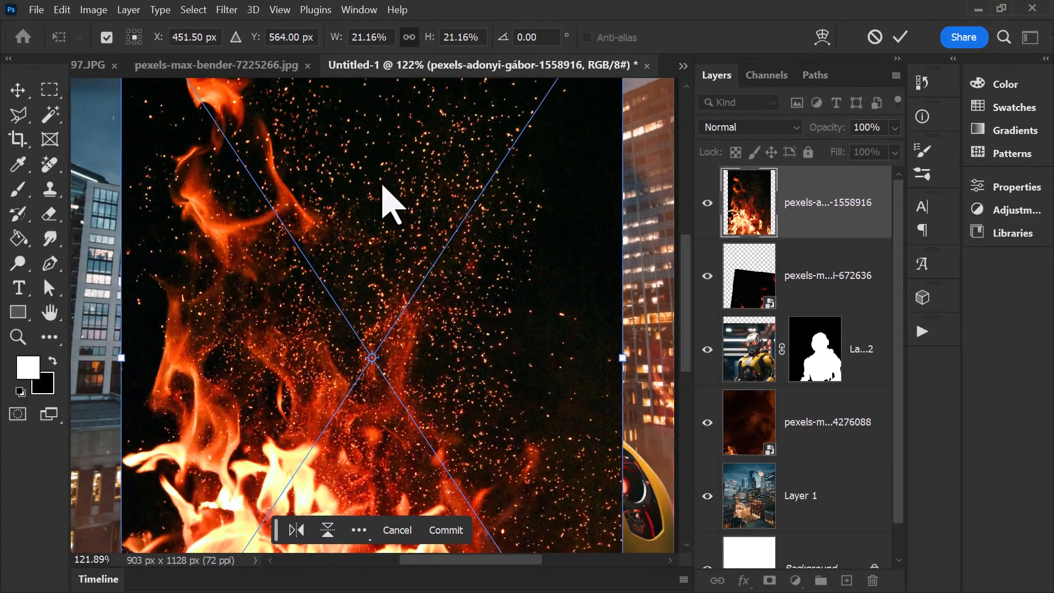
scroll(466, 299, down, 8)
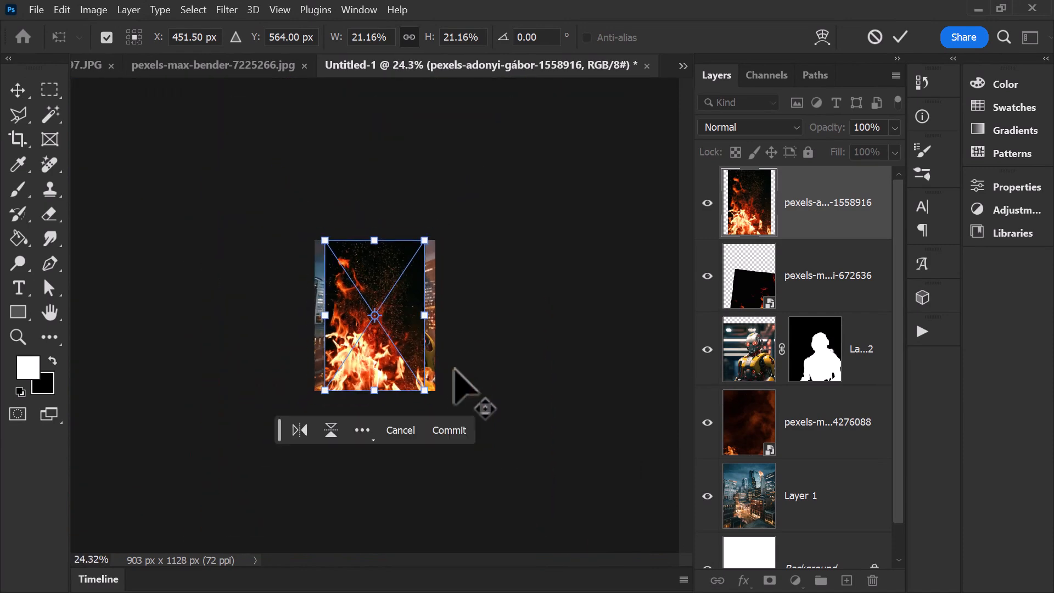
drag(435, 391, 594, 568)
drag(534, 390, 368, 388)
key(Return)
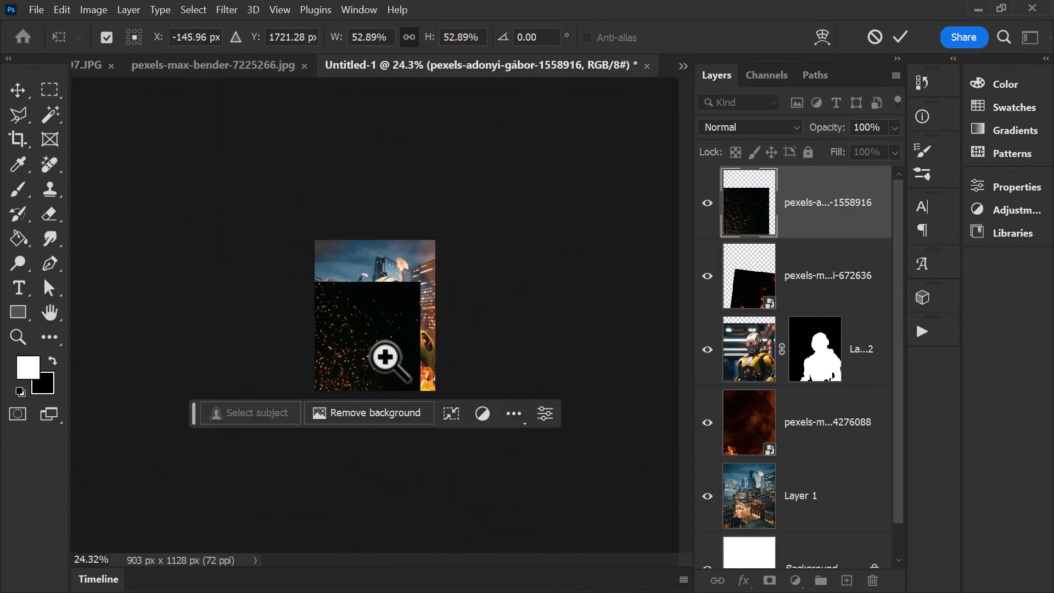
Step: Apply a Curves adjustment to the placed sparks layer, moving its black point to input 29 and output 0
key(z)
drag(369, 337, 420, 390)
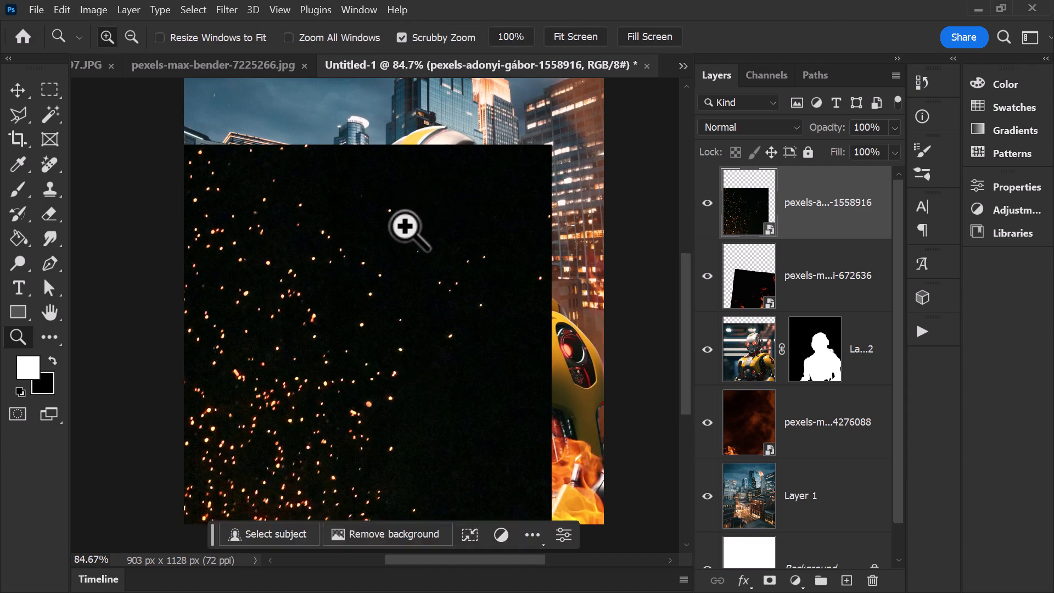
click(93, 10)
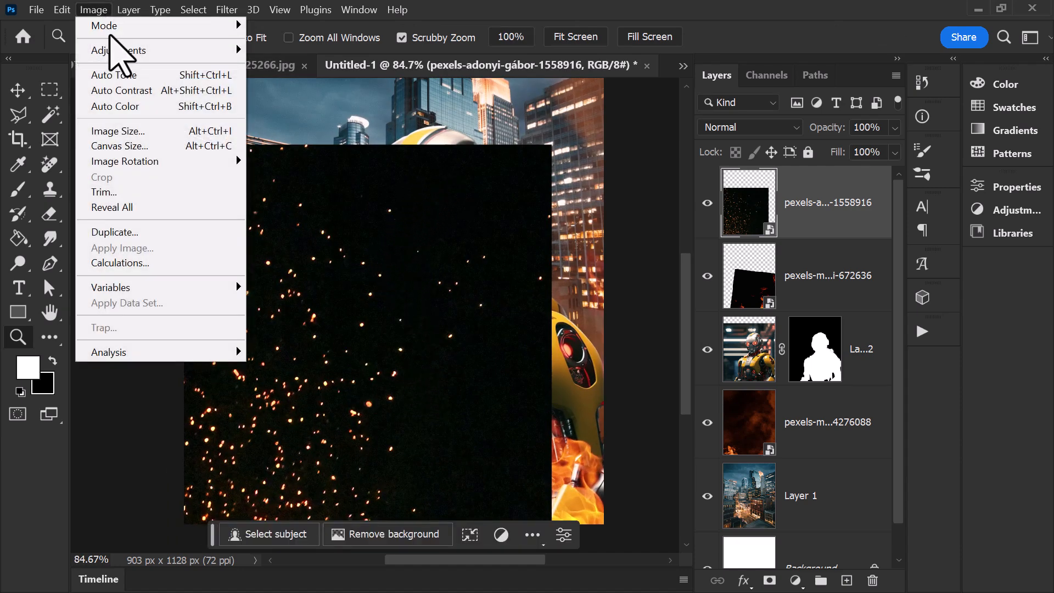
mouse_move(115, 51)
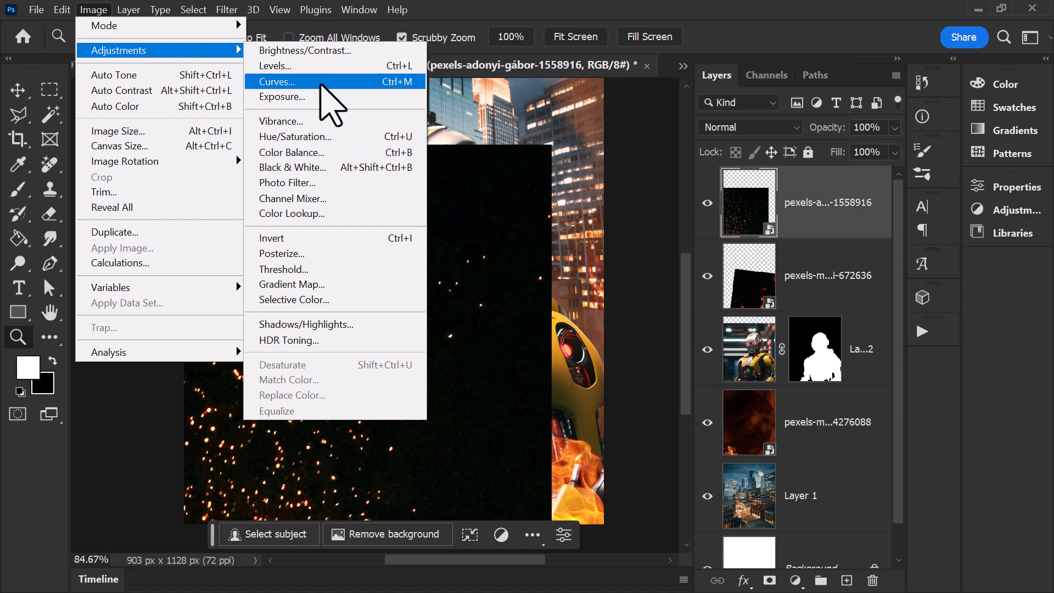
click(321, 84)
drag(544, 410, 567, 411)
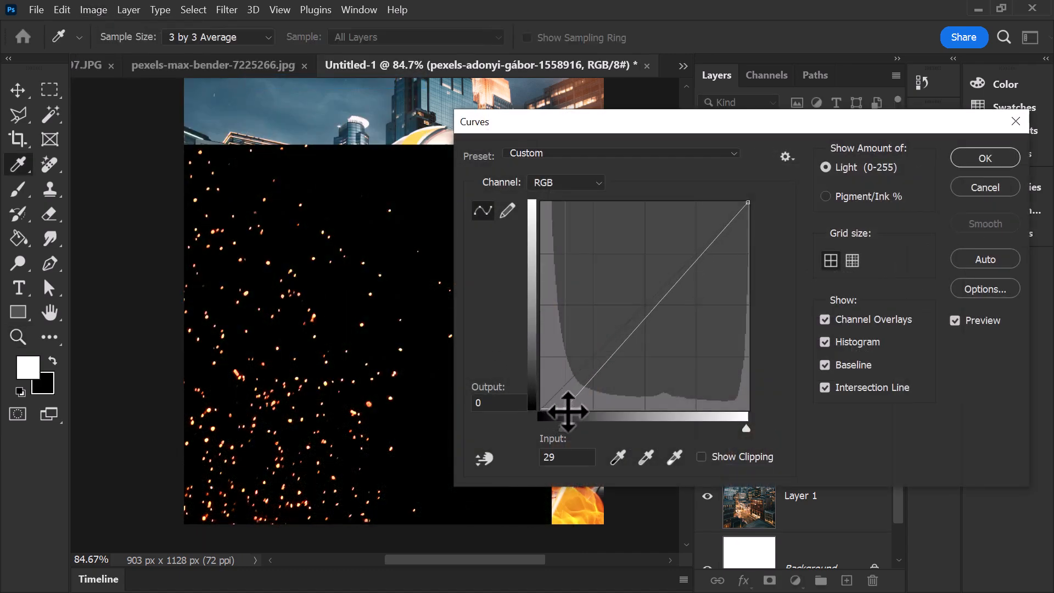
click(985, 159)
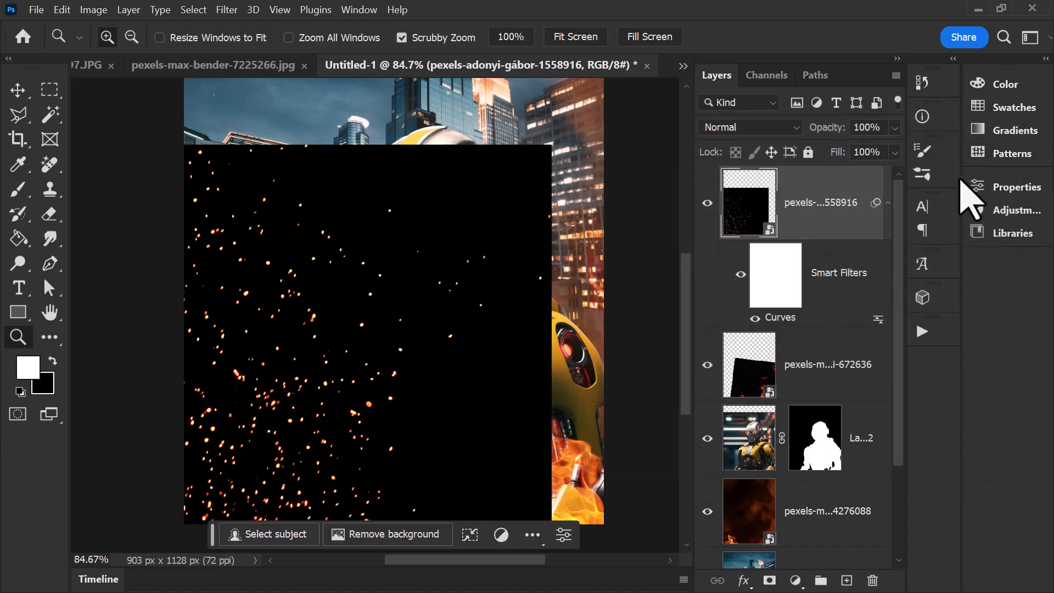
Step: Set the sparks layer to Screen blending and check the sparks against the robot and the city
click(758, 128)
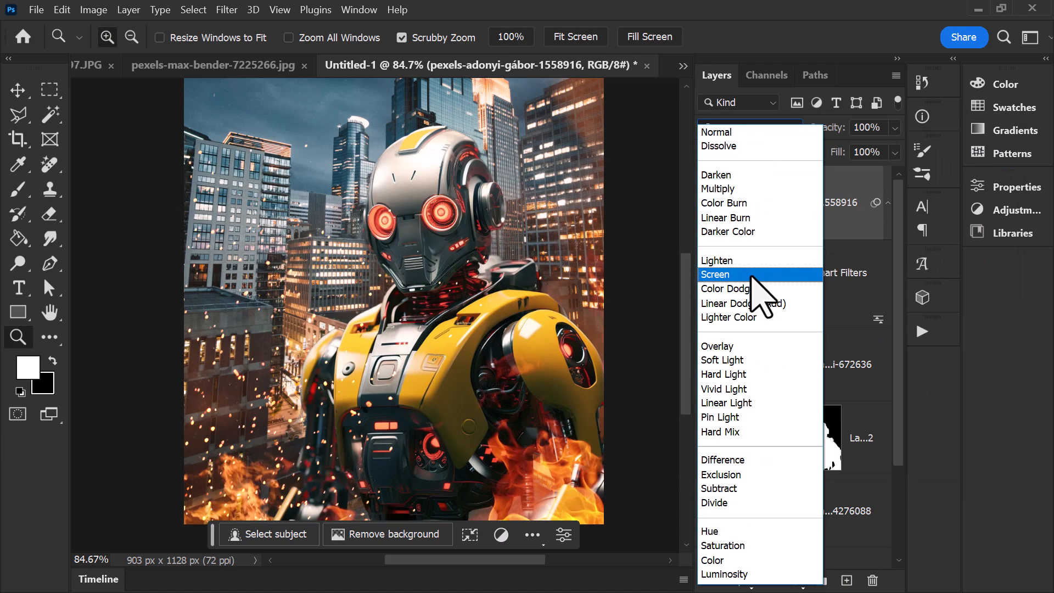
click(753, 274)
drag(219, 357, 247, 360)
mouse_move(416, 268)
mouse_down()
mouse_move(432, 289)
mouse_move(397, 267)
mouse_move(415, 273)
mouse_up()
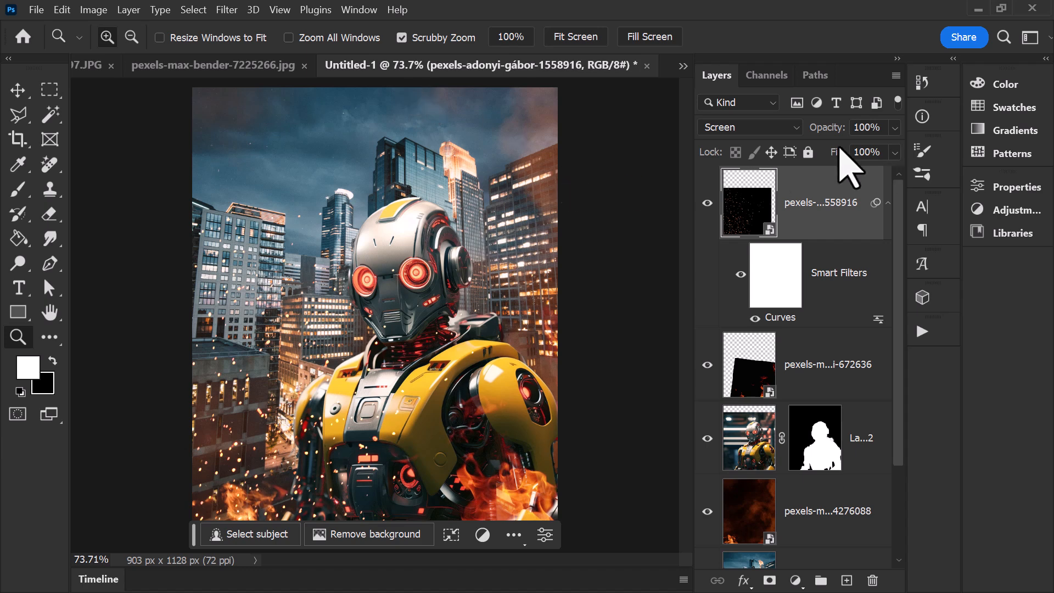
Step: Hide the sparks, front flames and bonfire layers, and add an empty layer directly above the bonfire layer
click(708, 203)
click(833, 415)
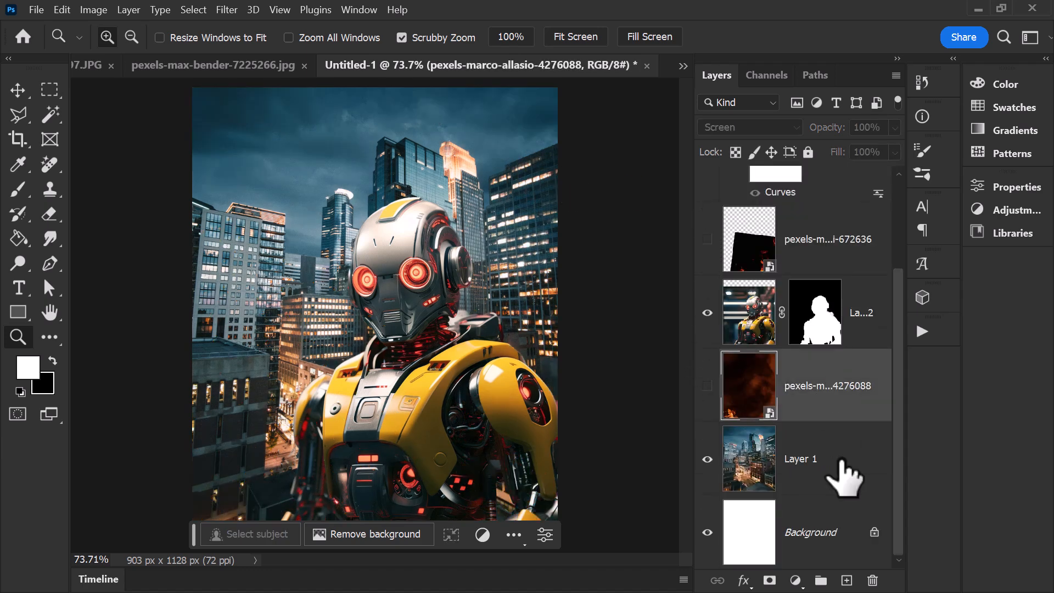
click(847, 580)
scroll(330, 376, down, 5)
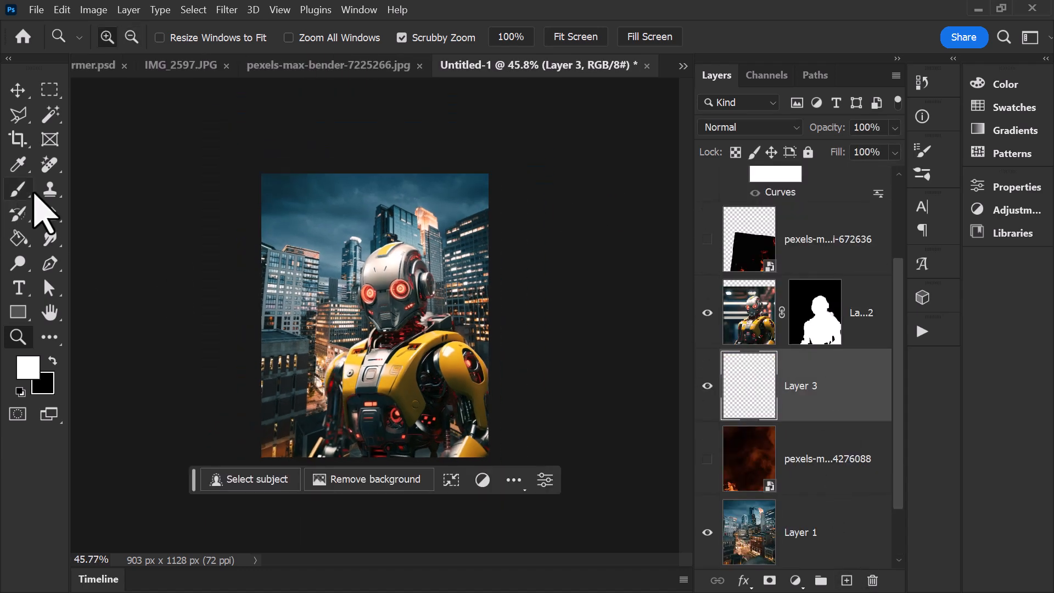
Step: Paint a white haze across the lower canvas behind the robot with a 459 px brush at 0% hardness
click(32, 192)
click(125, 38)
click(191, 90)
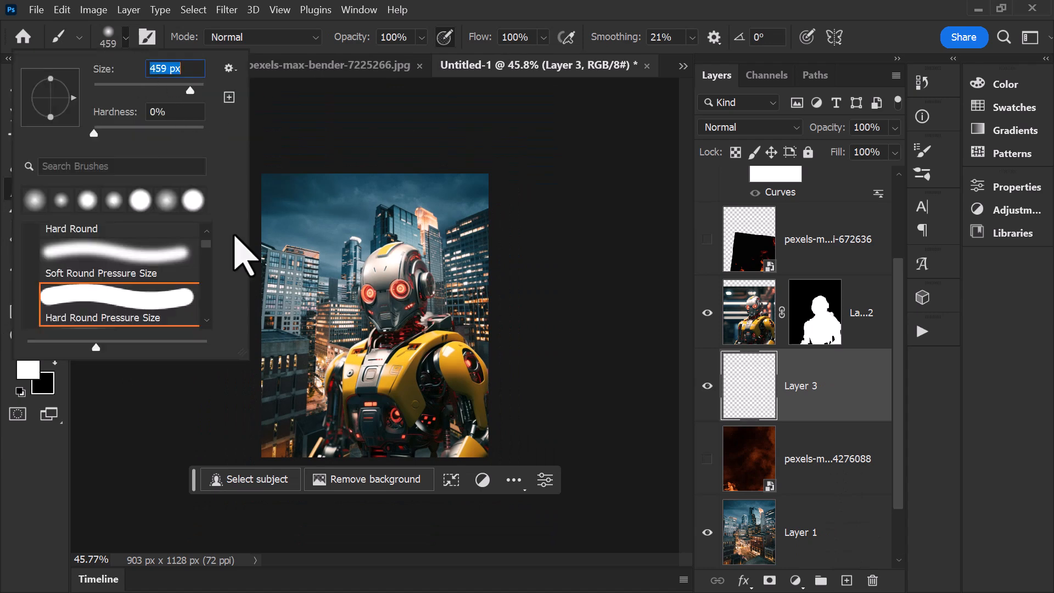
mouse_move(264, 442)
mouse_down()
mouse_move(398, 447)
mouse_move(488, 422)
mouse_up()
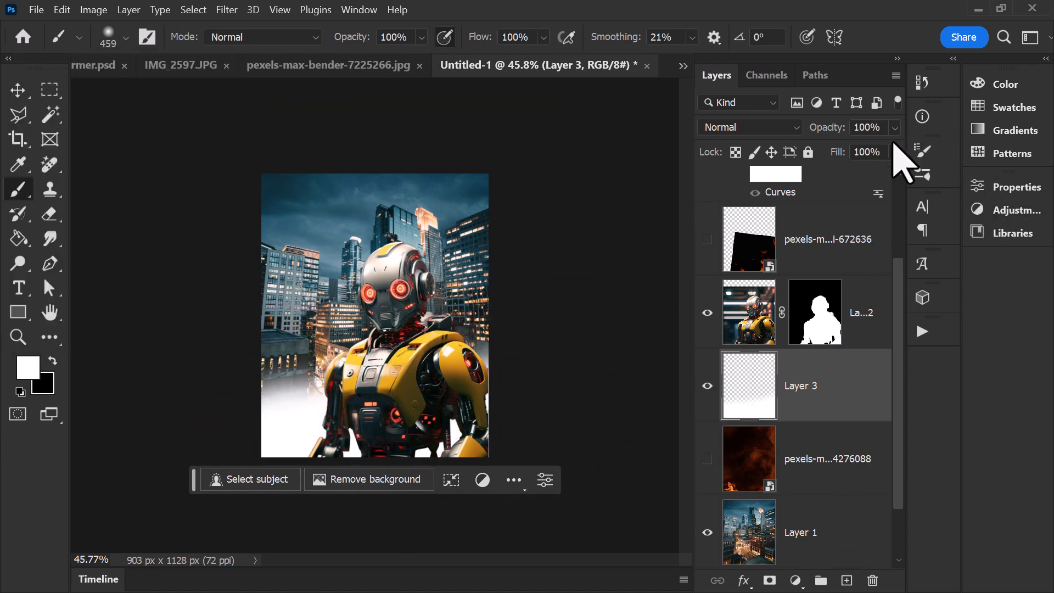
Step: Lower the white haze layer's fill to 18%
click(833, 171)
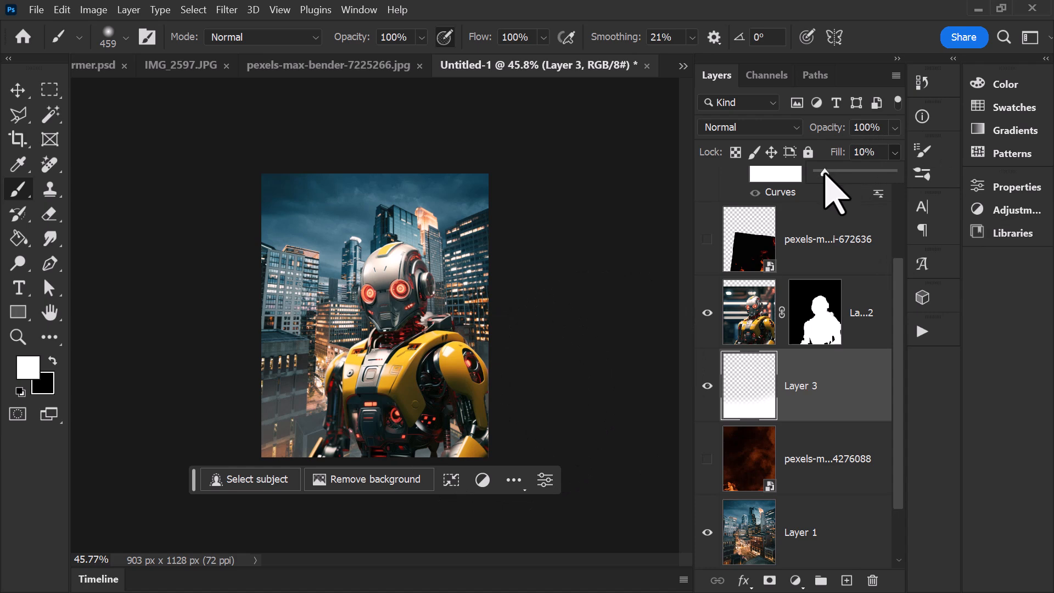
drag(826, 174, 824, 173)
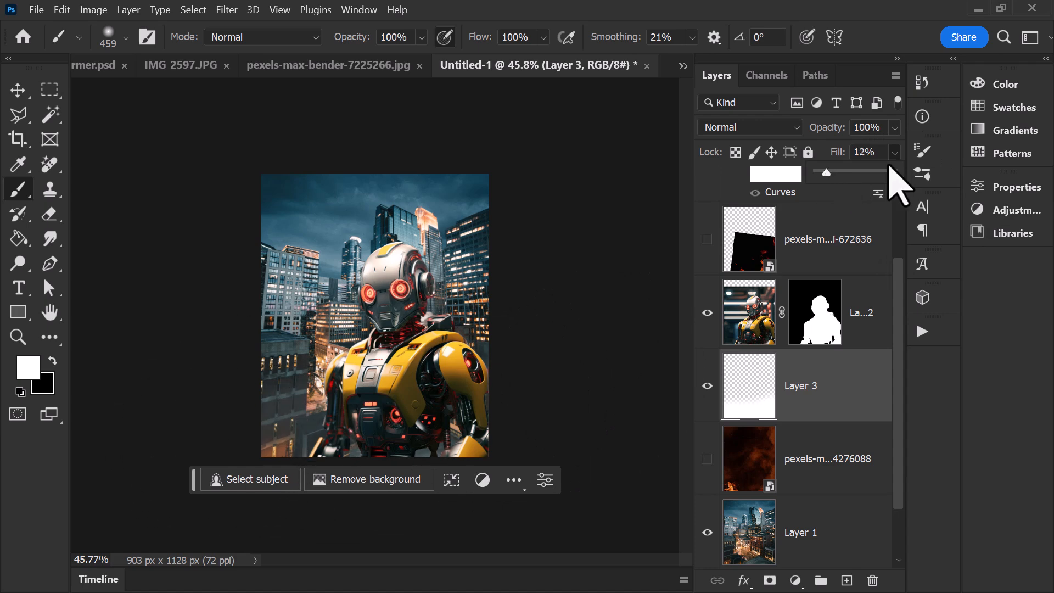
drag(830, 173, 832, 173)
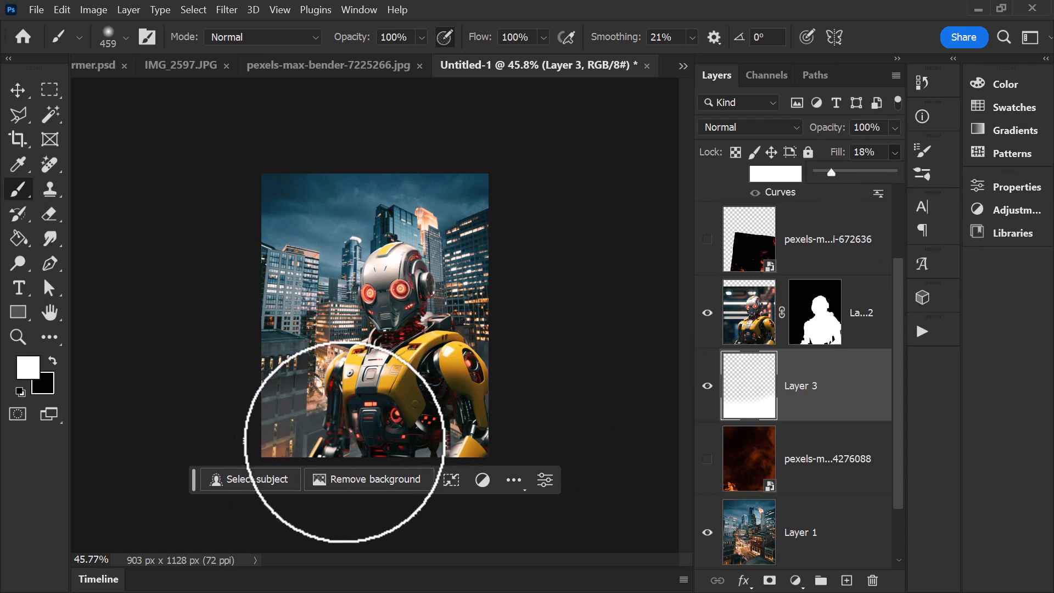
Step: Add a layer clipped to the robot, brush white haze over the robot's lower body, and set the fill to 10%
click(853, 324)
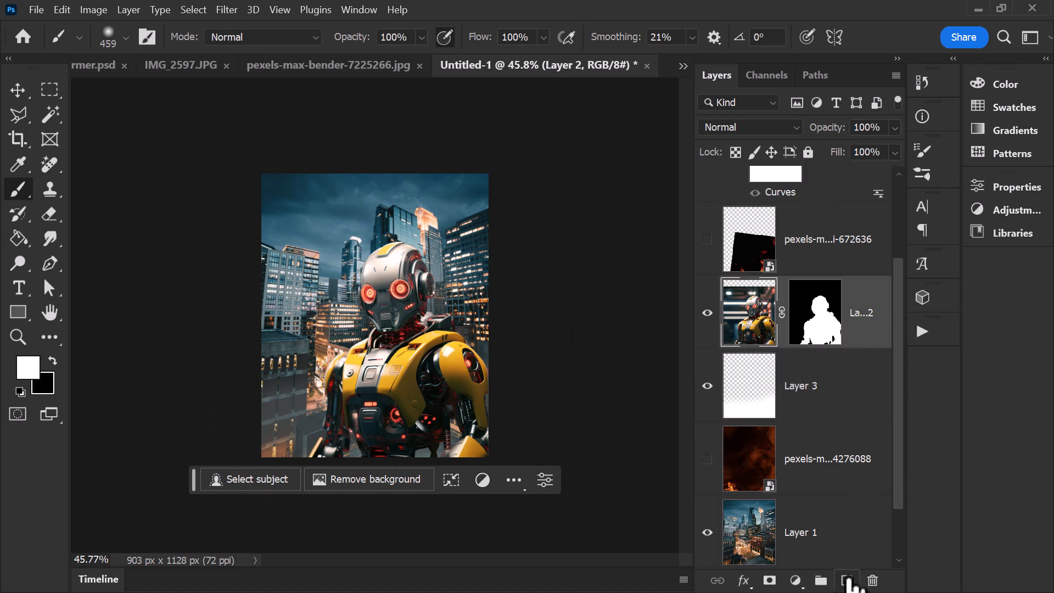
click(846, 580)
alt+click(821, 336)
drag(512, 447, 352, 474)
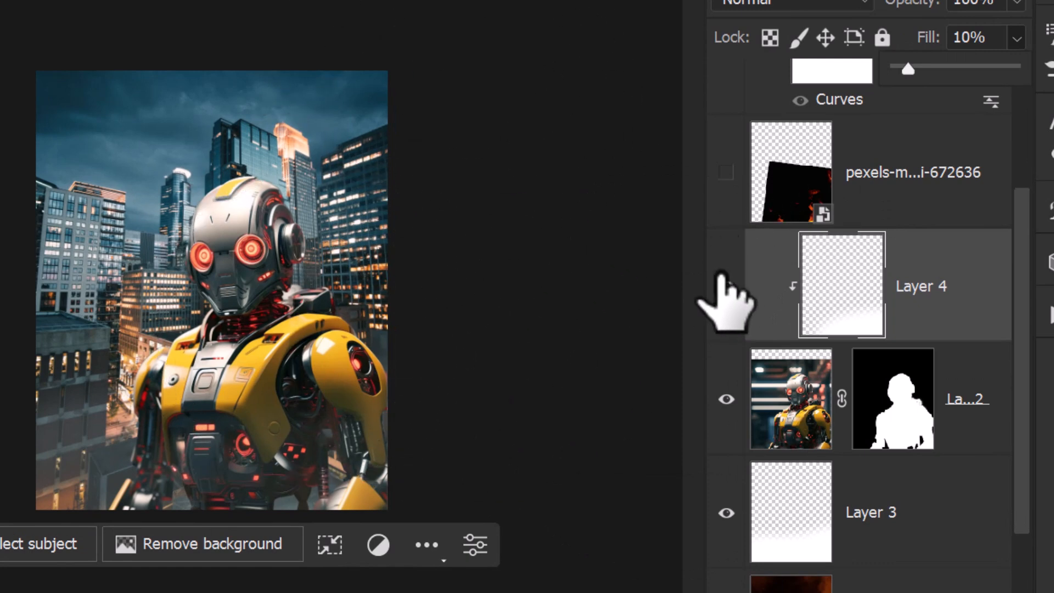
Step: Hide both white haze layers and show the bonfire, front flames and sparks layers again
click(726, 285)
click(726, 513)
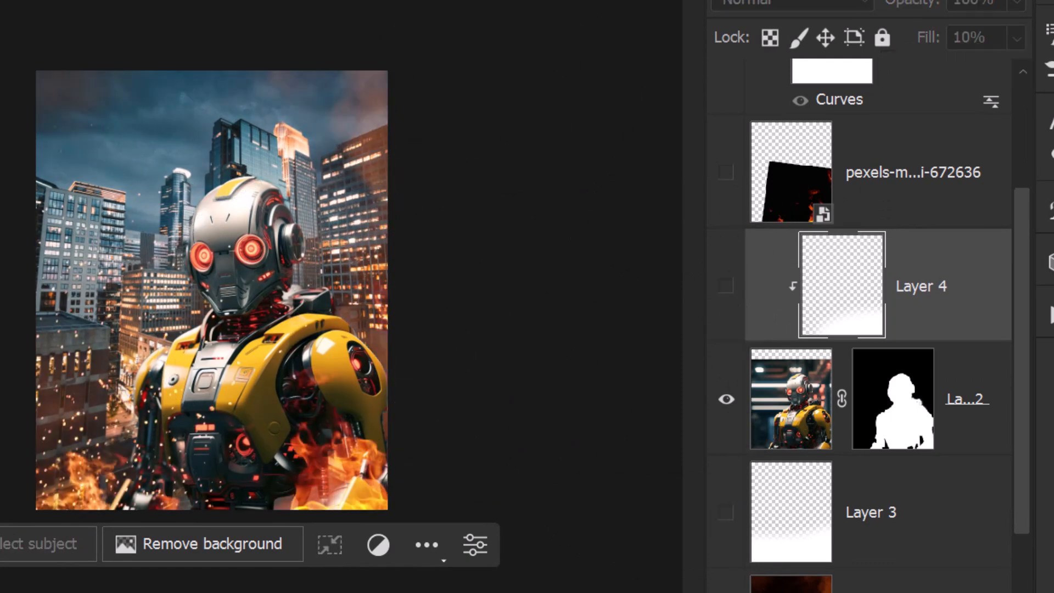
scroll(856, 395, down, 3)
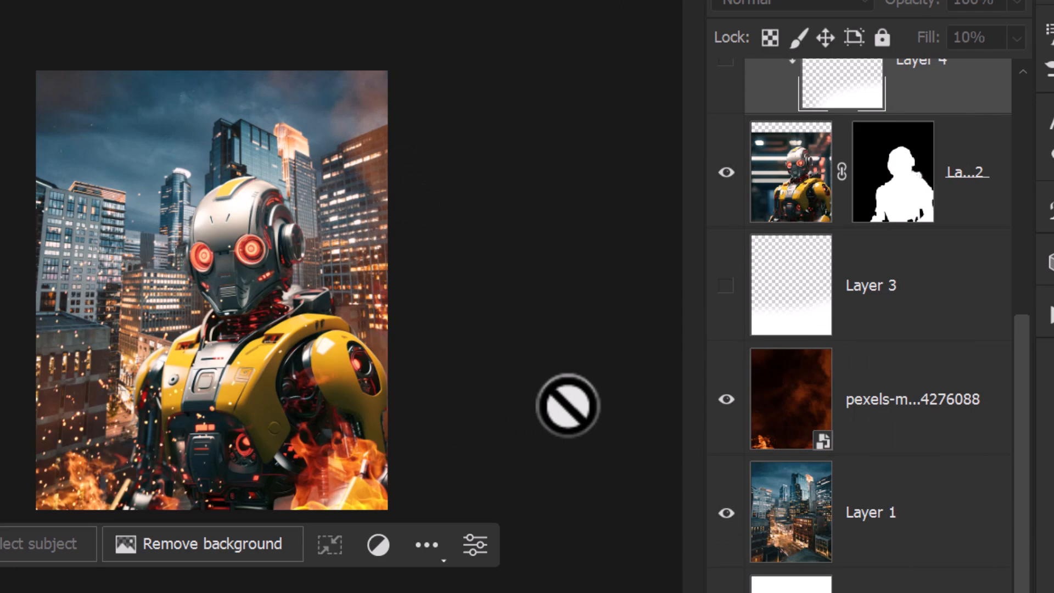
key(z)
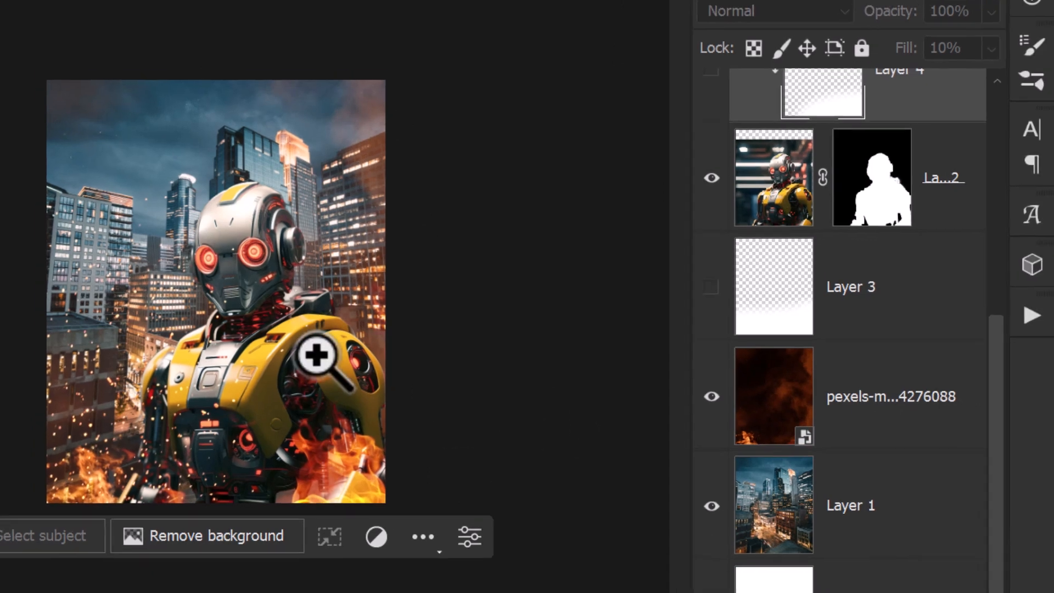
key(ctrl+0)
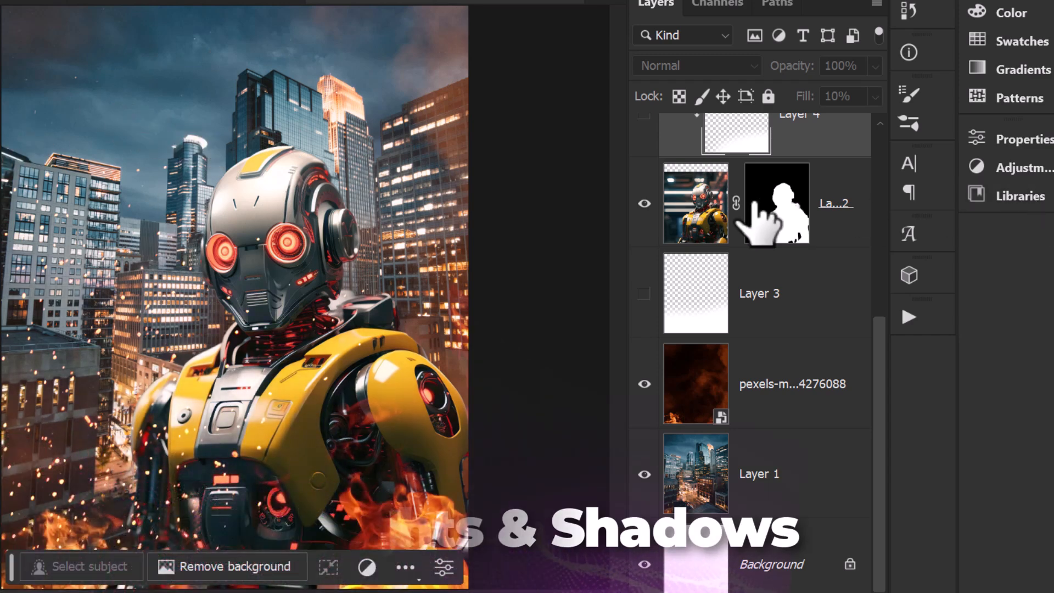
Step: On a new layer above the city photo, paint white lines along the buildings' edges with a soft 18 px brush
click(760, 475)
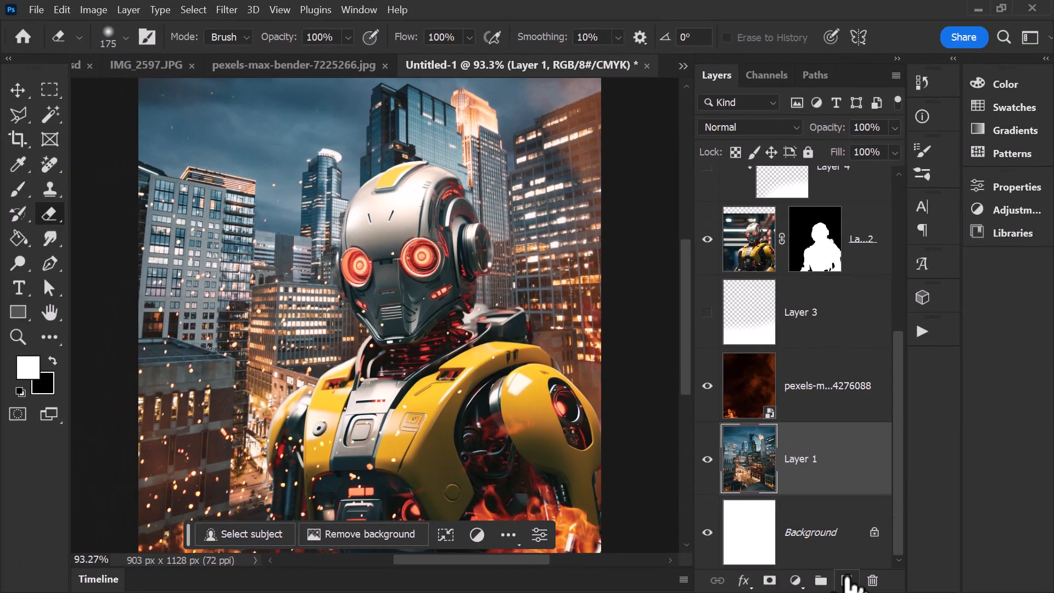
click(847, 580)
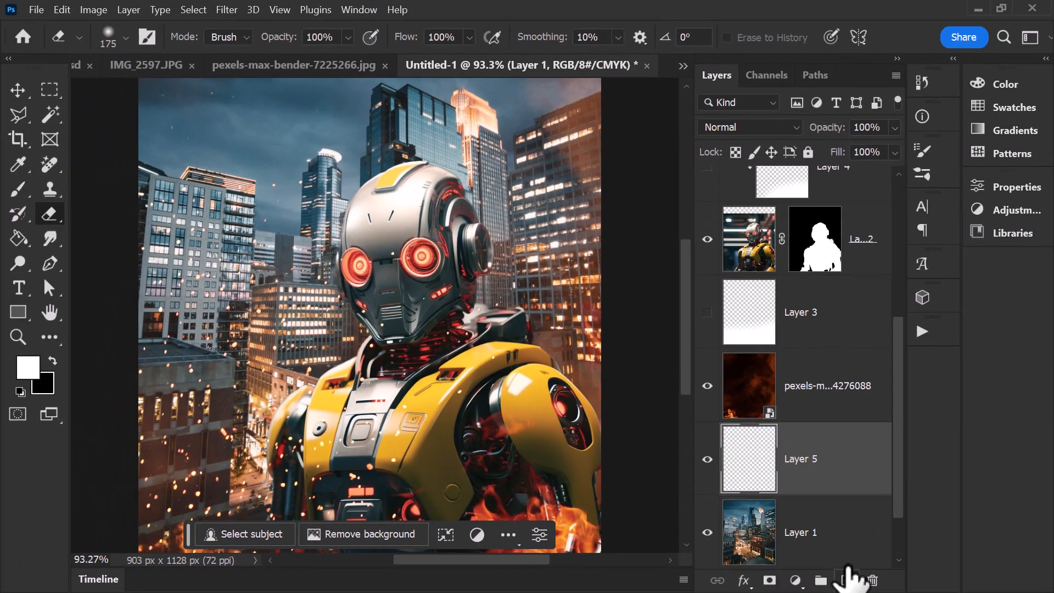
scroll(270, 308, down, 2)
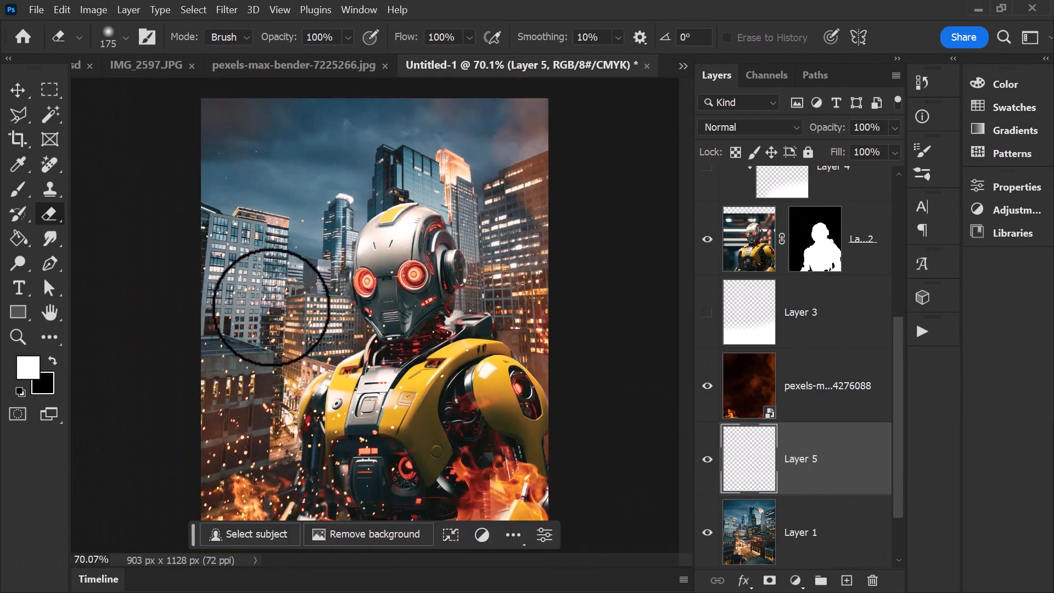
click(18, 188)
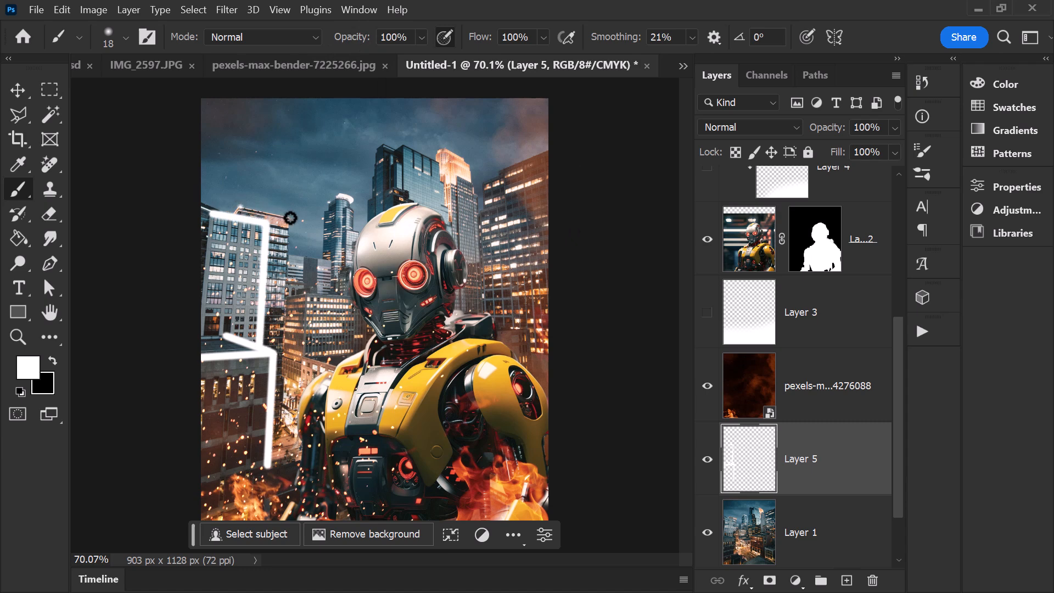
shift+click(282, 419)
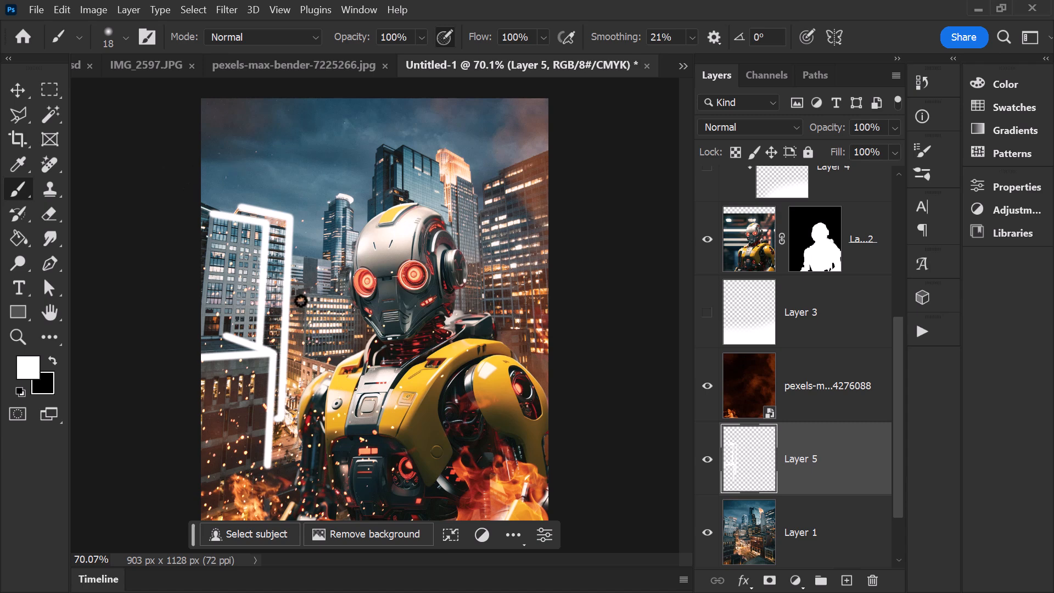
drag(478, 199, 485, 311)
drag(387, 148, 383, 209)
drag(500, 174, 548, 151)
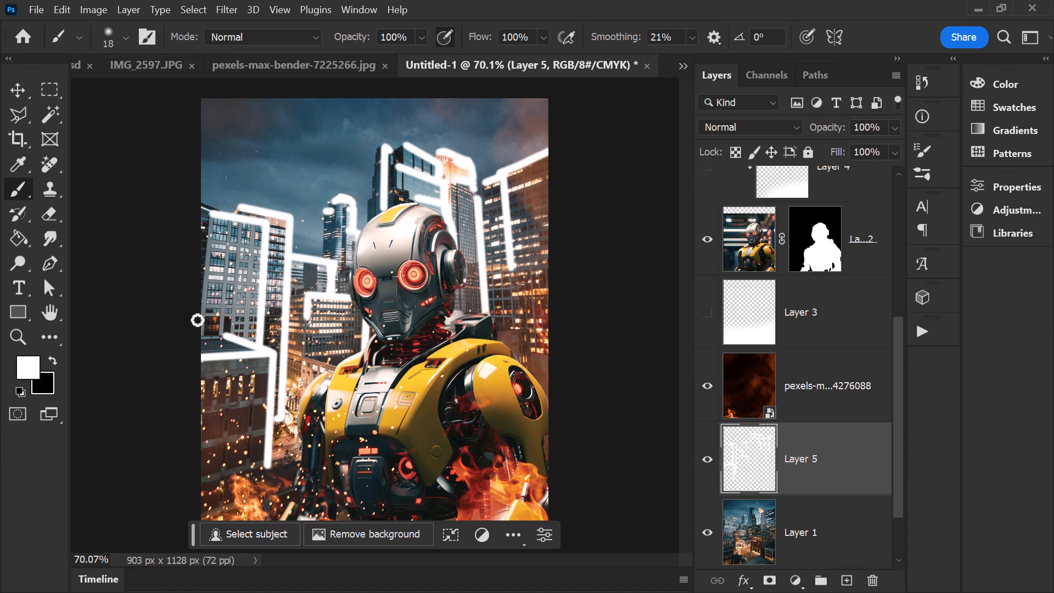
Step: Fade the ends of the white building outlines with a soft 175 px eraser
click(49, 214)
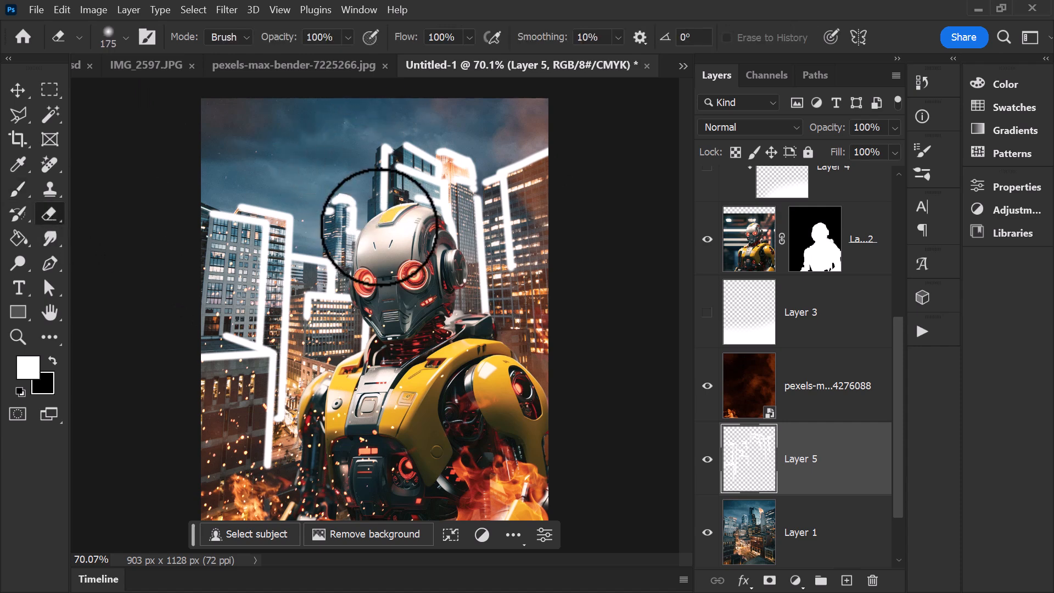
mouse_move(534, 262)
mouse_down()
mouse_move(509, 256)
mouse_move(529, 215)
mouse_move(534, 285)
mouse_move(500, 312)
mouse_up()
mouse_move(223, 471)
mouse_down()
mouse_move(230, 446)
mouse_move(200, 346)
mouse_move(242, 340)
mouse_up()
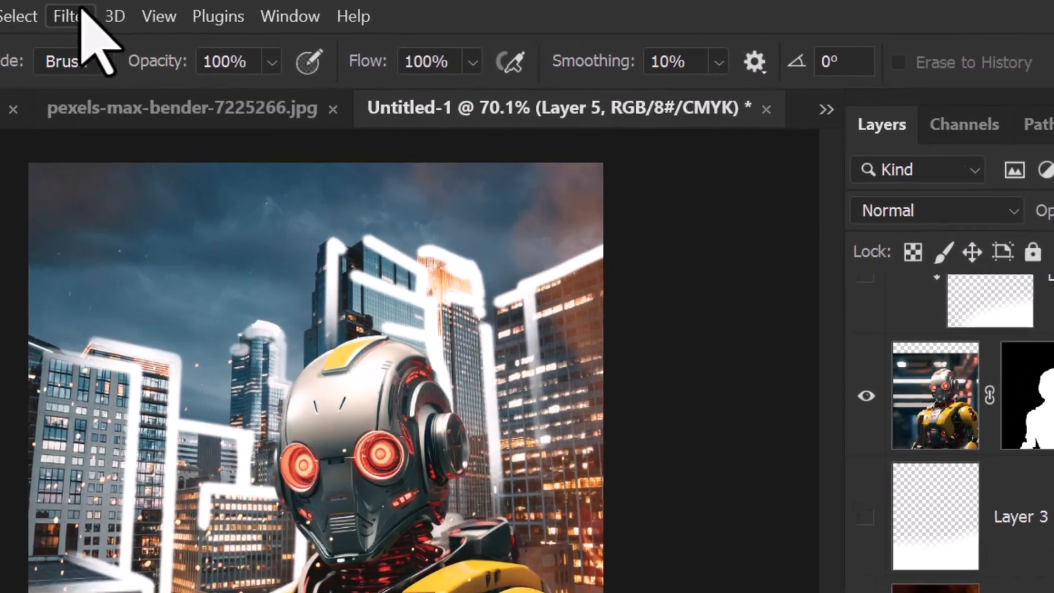
Step: Apply a Gaussian Blur with a 6.8-pixel radius to the white building outlines
click(227, 10)
mouse_move(102, 369)
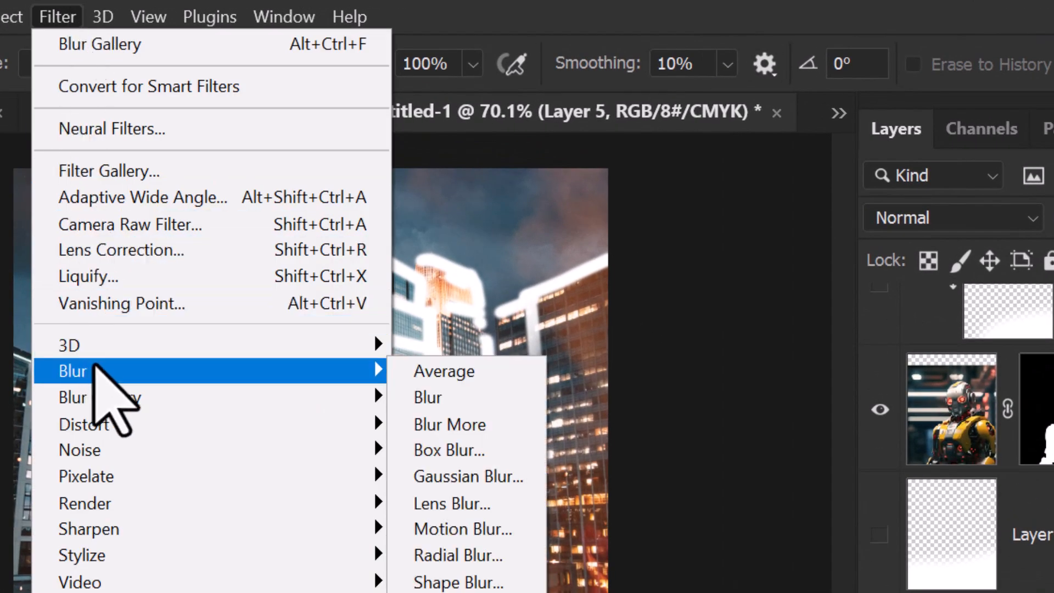
click(481, 474)
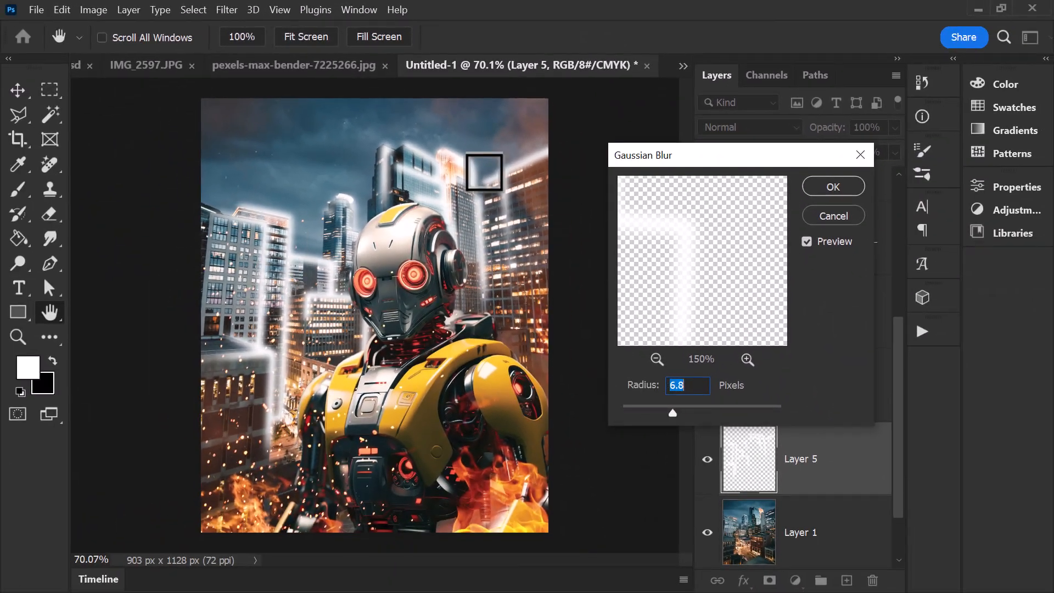
drag(664, 412, 671, 412)
click(832, 186)
key(e)
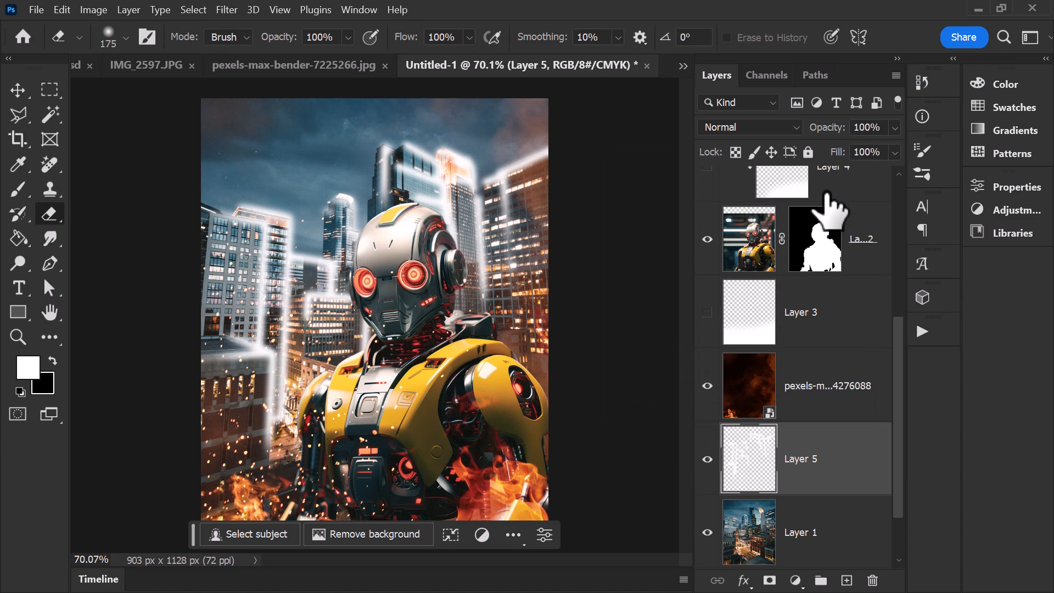
Step: Set the building outline layer to Color Dodge blending and reduce its fill to 39%
click(774, 124)
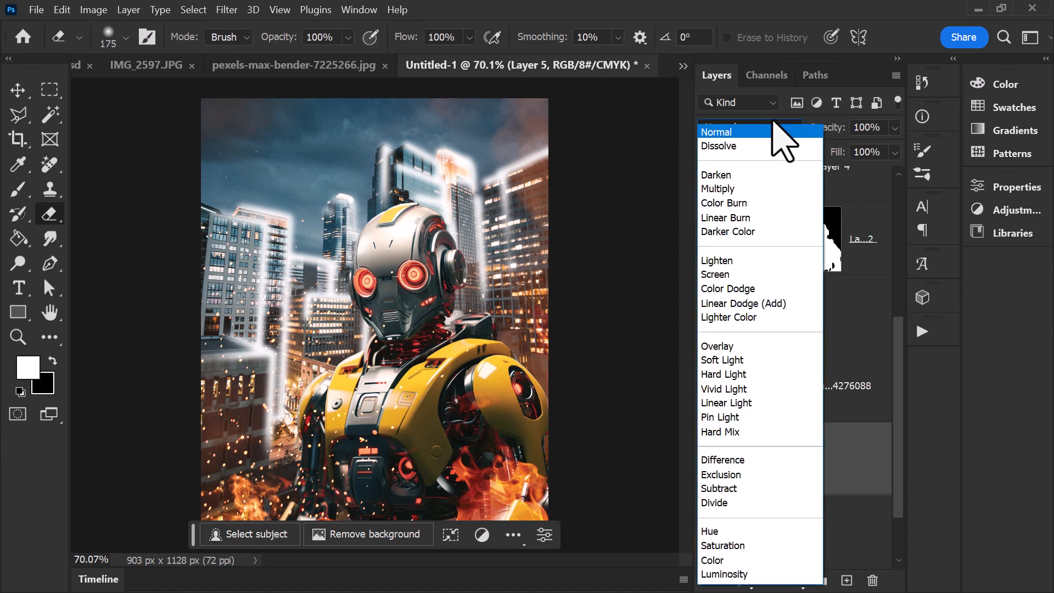
click(758, 289)
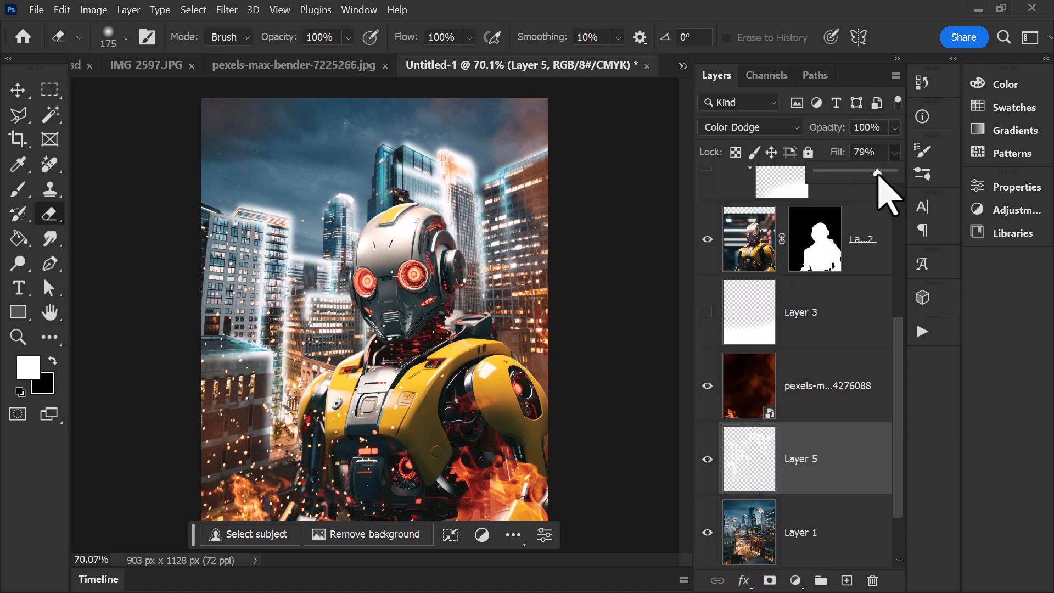
drag(878, 175, 845, 179)
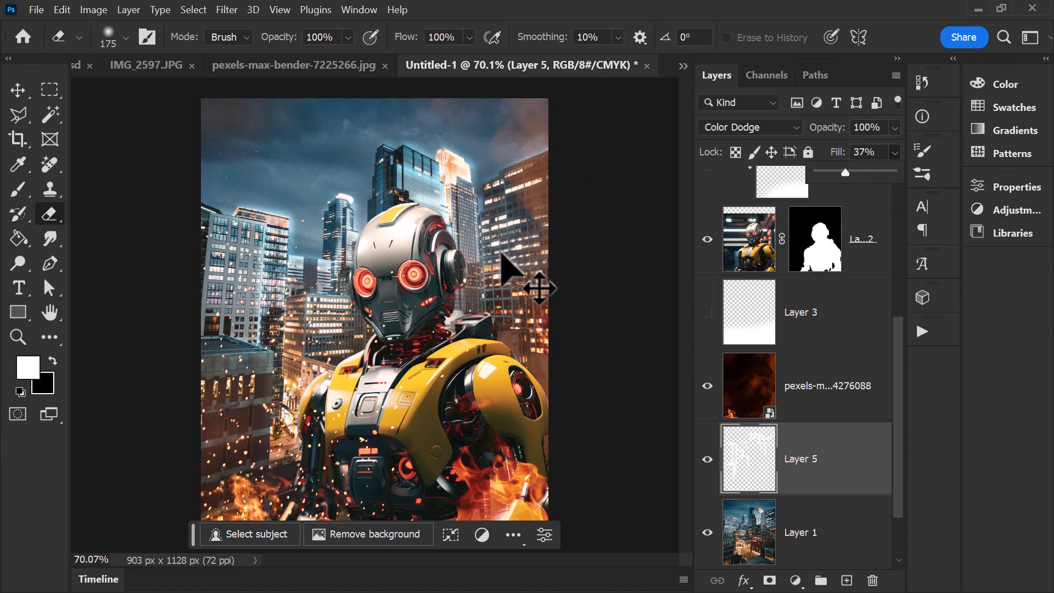
drag(849, 172, 847, 172)
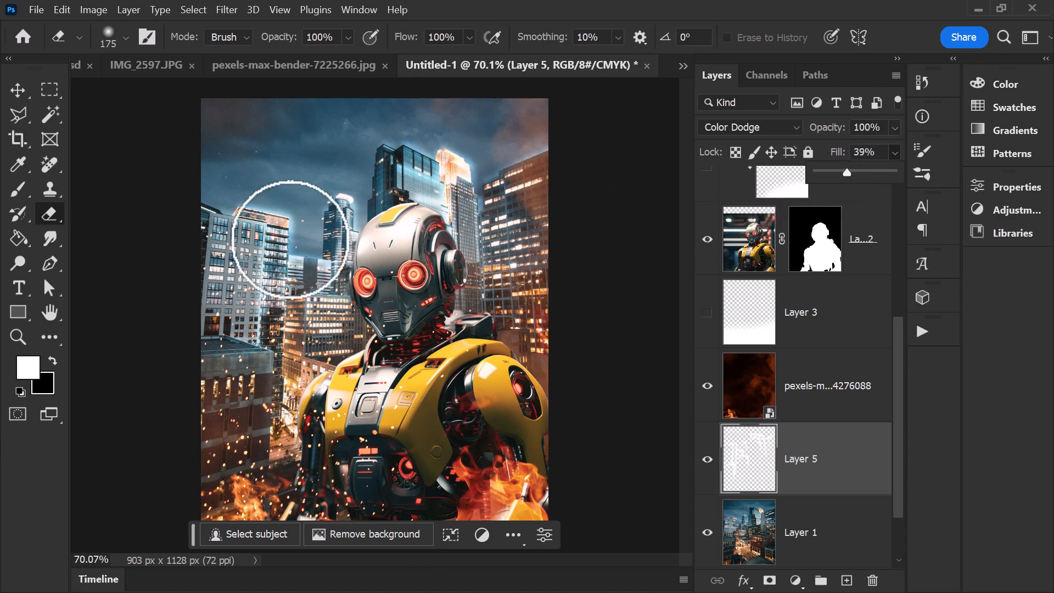
Step: Duplicate the city photo layer beneath the building outline layer
click(823, 531)
scroll(816, 417, down, 3)
drag(818, 460, 818, 472)
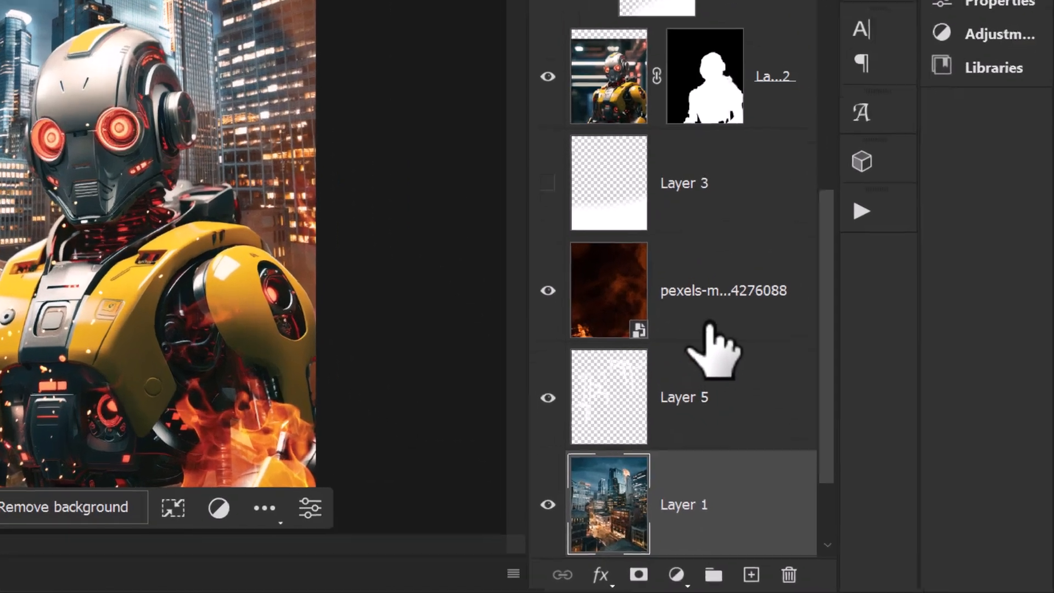
drag(643, 384, 694, 568)
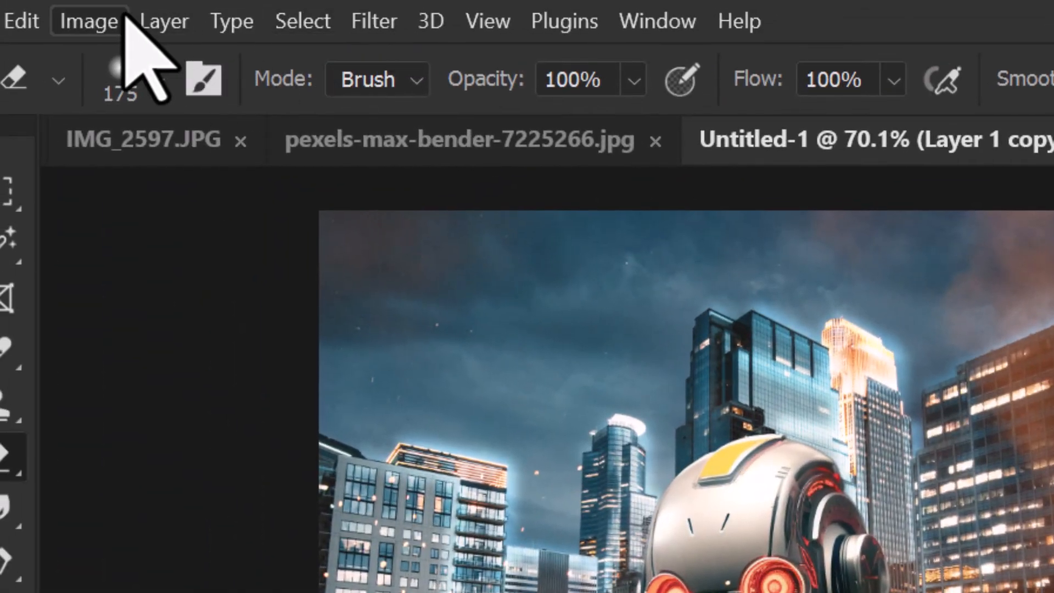
Step: Darken the duplicated city layer with Curves, lowering the highlights' output to 204 and pulling input 83 down to output 22
click(91, 7)
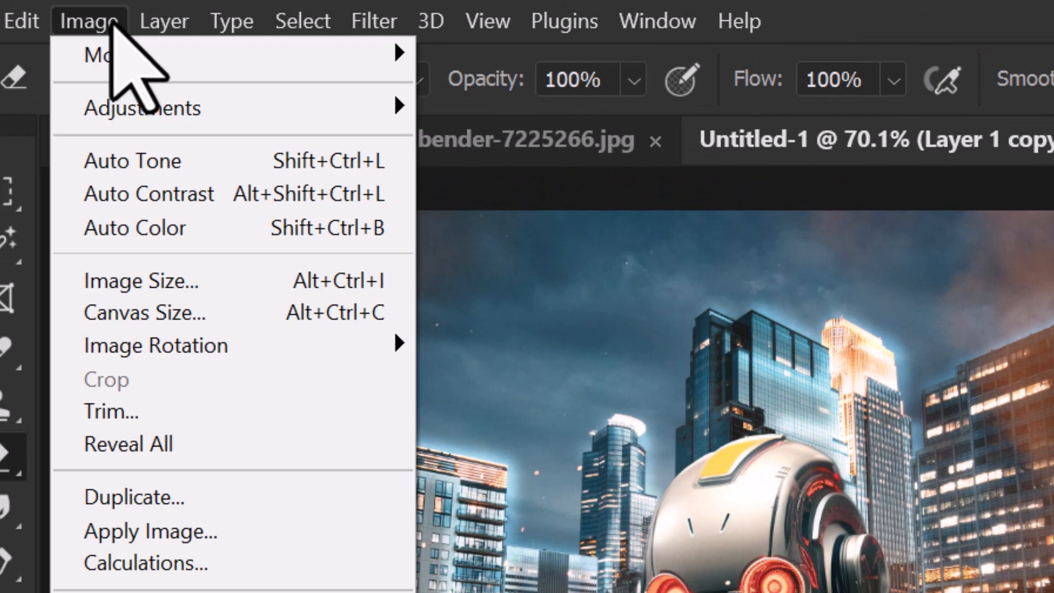
mouse_move(131, 91)
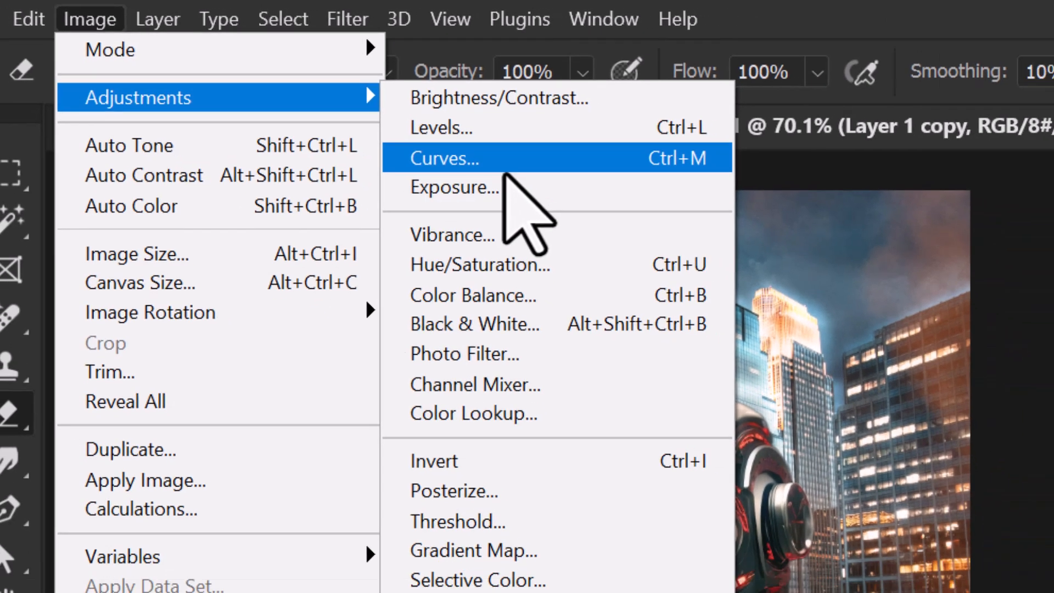
click(527, 176)
drag(671, 147, 790, 139)
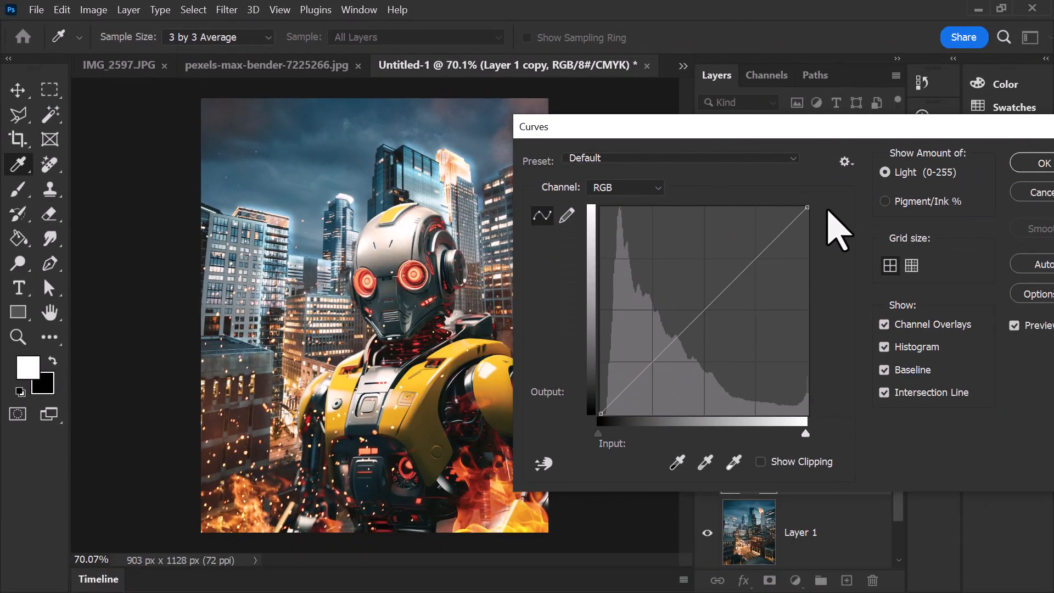
drag(805, 208, 815, 249)
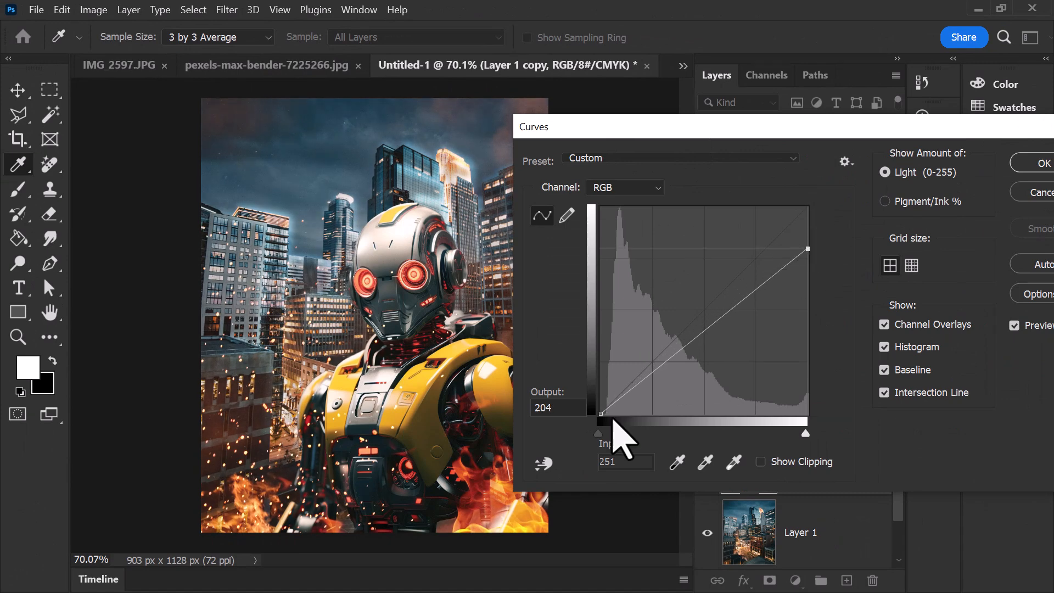
drag(600, 415, 665, 388)
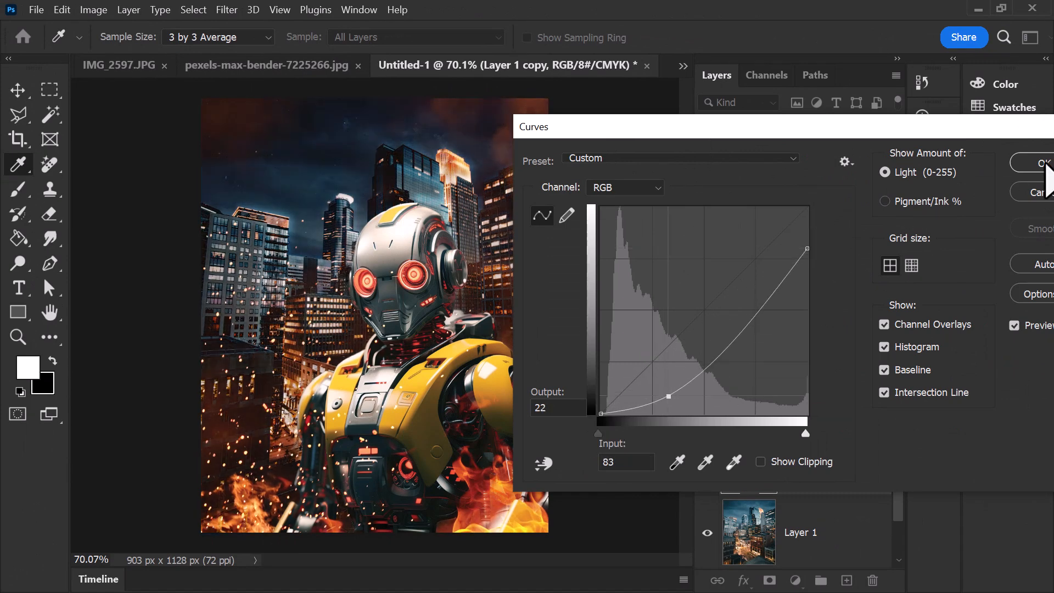
click(1038, 163)
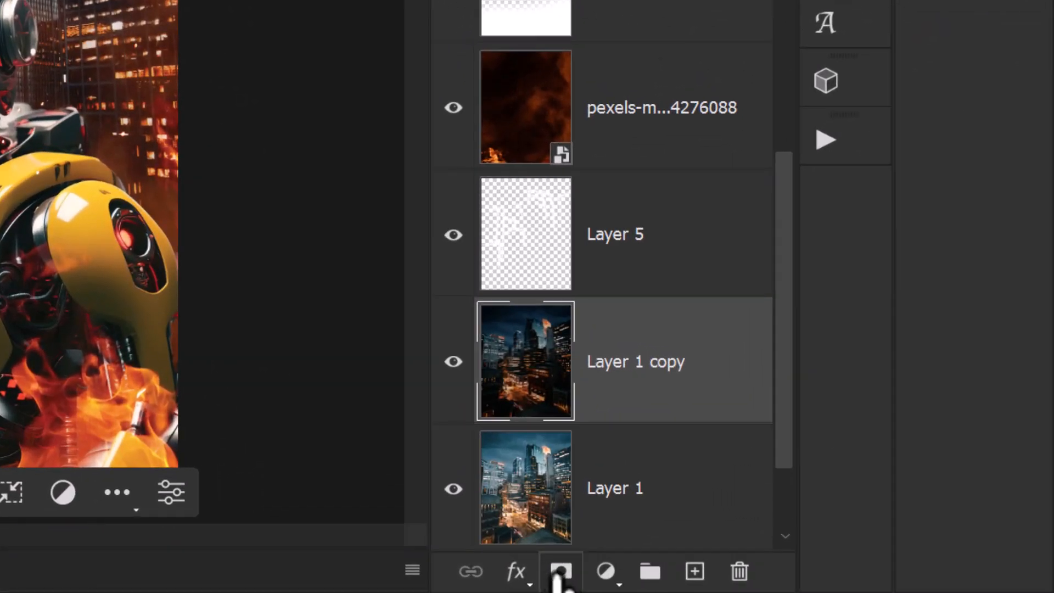
Step: Hide the darkened city copy behind a black mask and set up a large soft white brush with 4% hardness
click(560, 572)
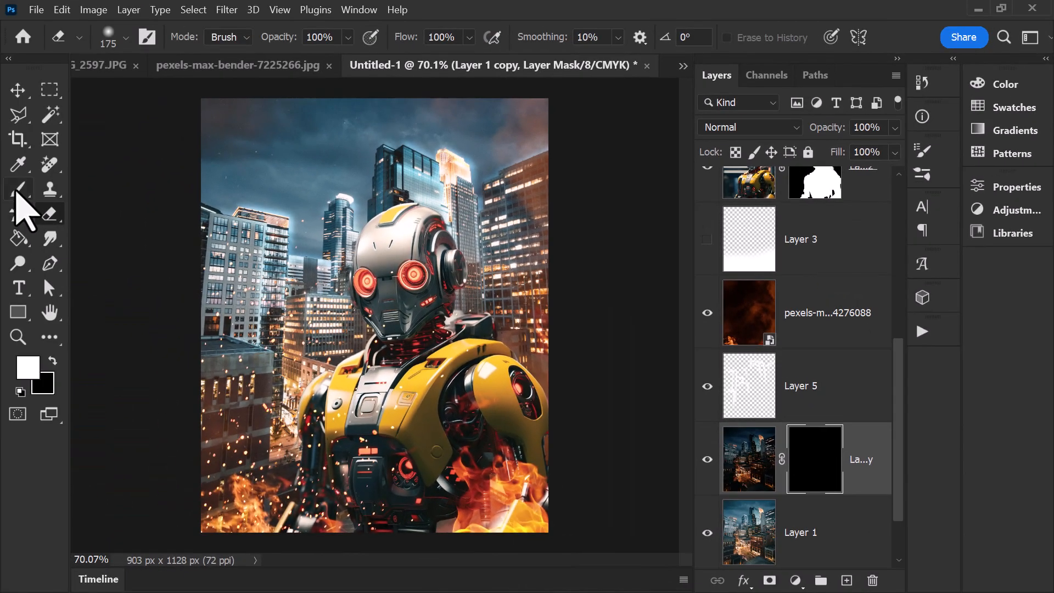
click(19, 189)
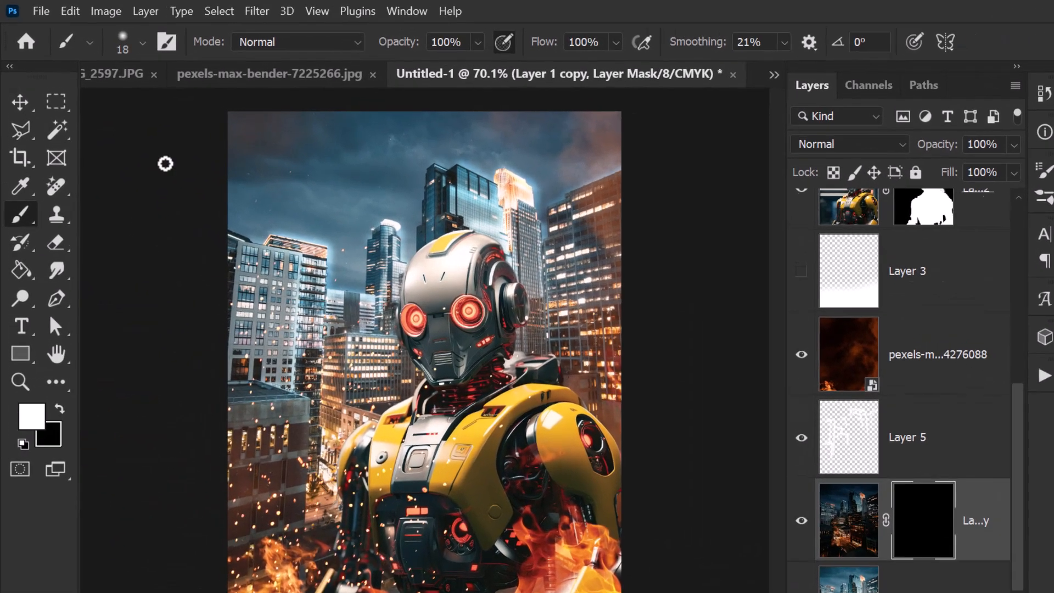
click(116, 33)
drag(146, 87, 164, 87)
drag(246, 132, 262, 134)
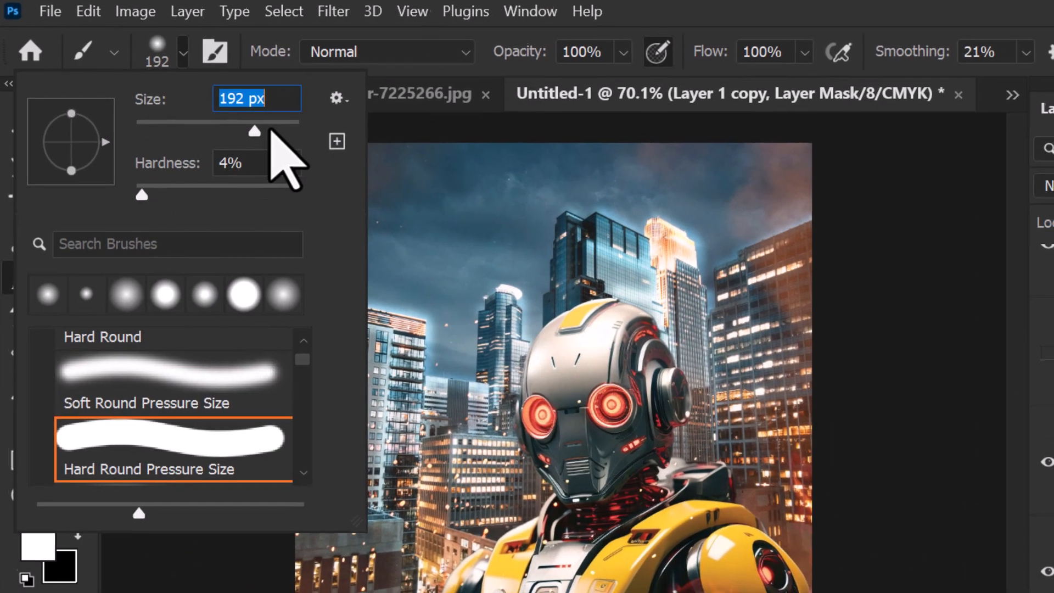
click(276, 132)
click(143, 518)
drag(157, 549, 182, 587)
click(78, 252)
Step: Paint white on the city copy's mask to bring shadows onto the outer buildings, the lower-left rooftop and the tall towers
key([)
key([)
key([)
key([)
key([)
click(259, 482)
drag(587, 384, 576, 230)
key([)
key([)
key([)
key([)
key([)
drag(487, 163, 487, 296)
drag(398, 148, 428, 123)
scroll(82, 185, down, 1)
scroll(82, 186, up, 1)
click(425, 72)
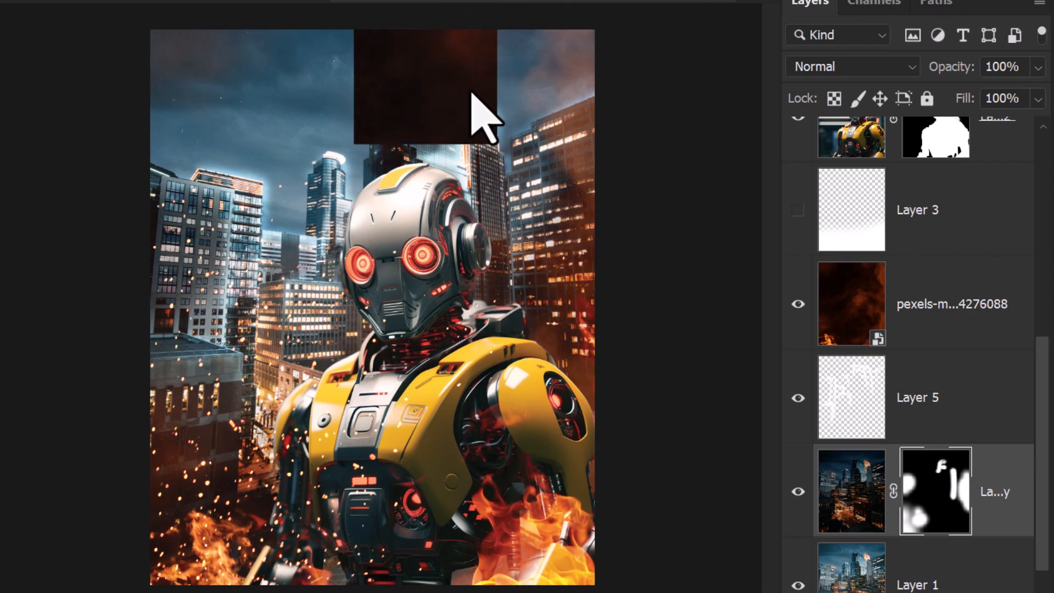
Step: Paint shadows onto the sides of the central buildings, plus broad shading behind the robot's body with a larger brush
scroll(442, 174, down, 1)
drag(298, 249, 298, 272)
drag(323, 189, 320, 234)
drag(279, 297, 277, 385)
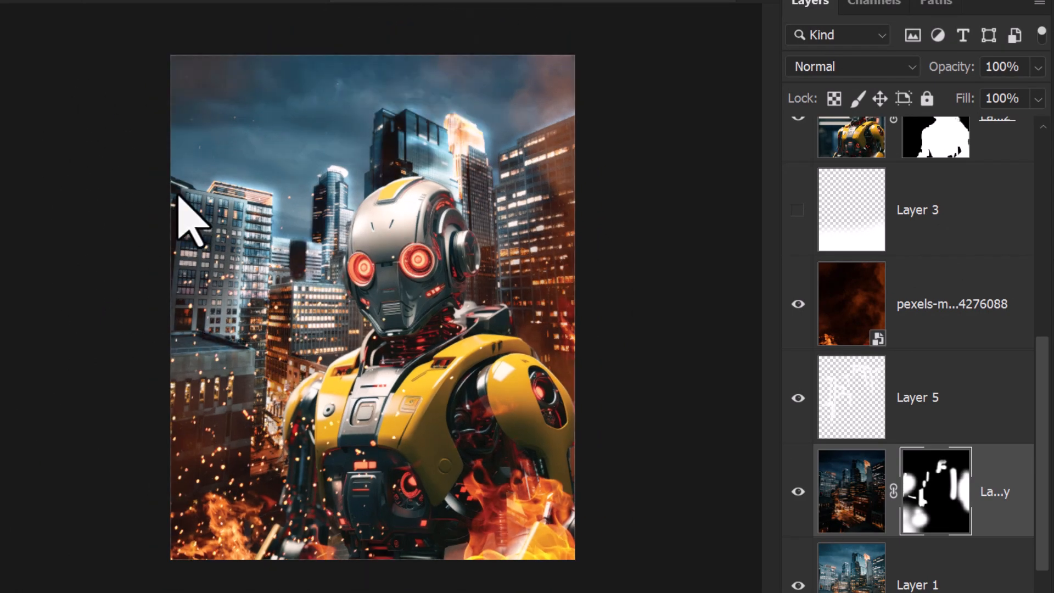
drag(379, 125, 379, 184)
key(])
key(])
key(])
key(])
key(])
drag(341, 341, 439, 428)
Step: Reduce the darkened city layer's fill to 66% and toggle the building shadow and highlight layers for a before-and-after comparison
click(1037, 99)
drag(1038, 124, 1002, 125)
click(797, 490)
drag(797, 490, 792, 408)
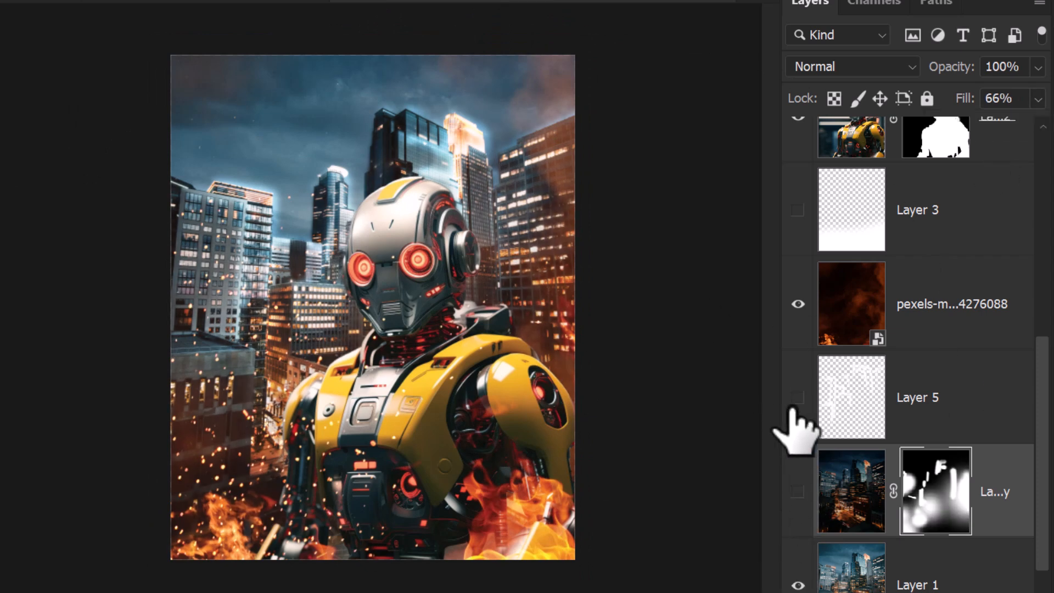
click(797, 397)
click(796, 490)
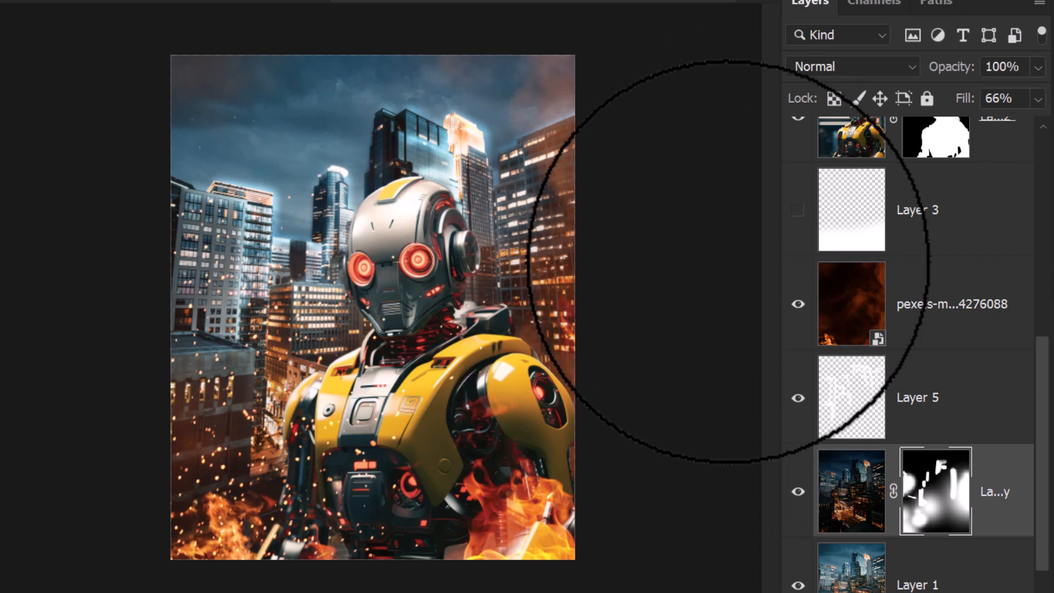
Step: Create a new empty layer clipped to the robot layer
scroll(884, 207, up, 5)
click(852, 556)
scroll(889, 417, down, 3)
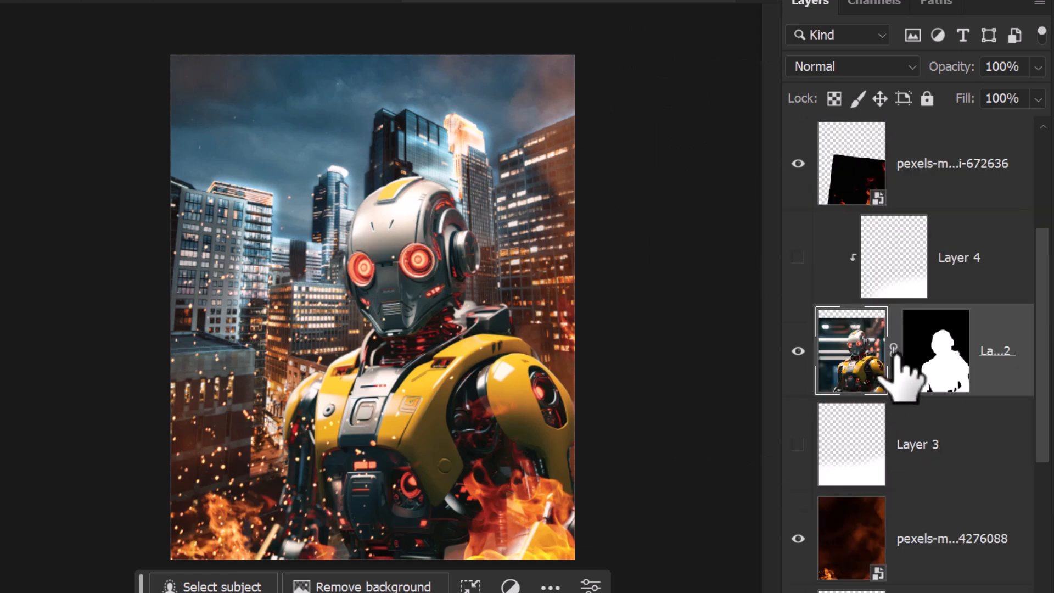
click(798, 351)
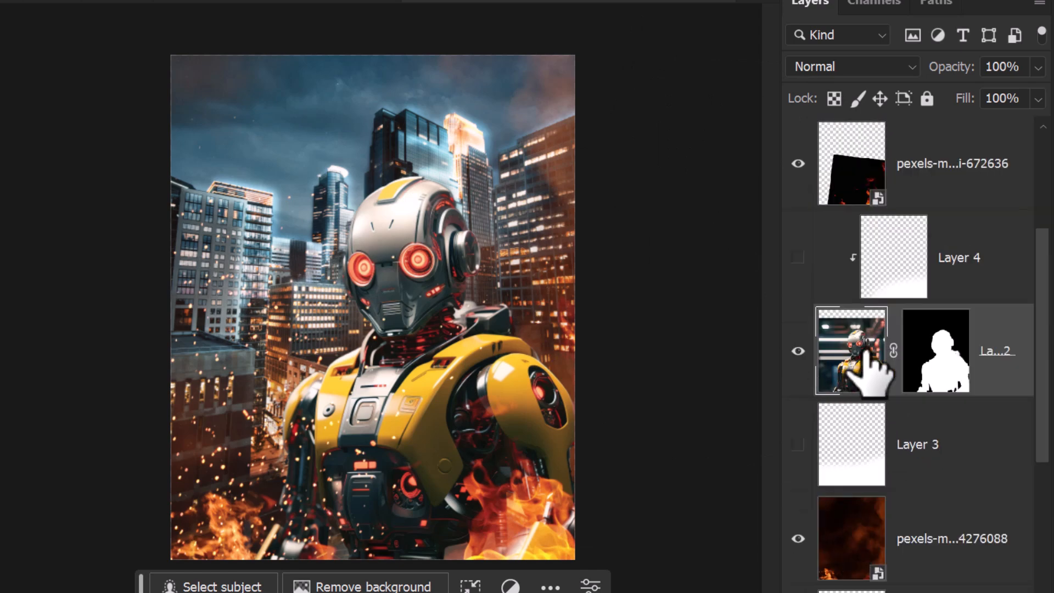
key(ctrl+shift+alt+n)
Step: Paint white highlight strokes with a small brush along the robot's headpiece, ear, eye, jaw, neck and the shoulder nearest the flames
scroll(386, 248, up, 4)
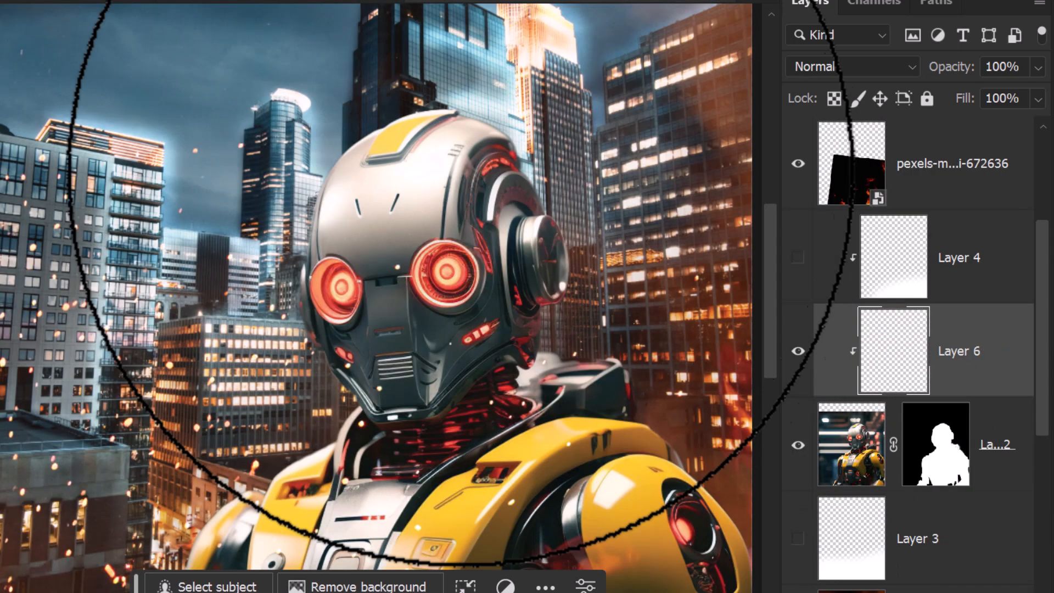
key(bracketleft)
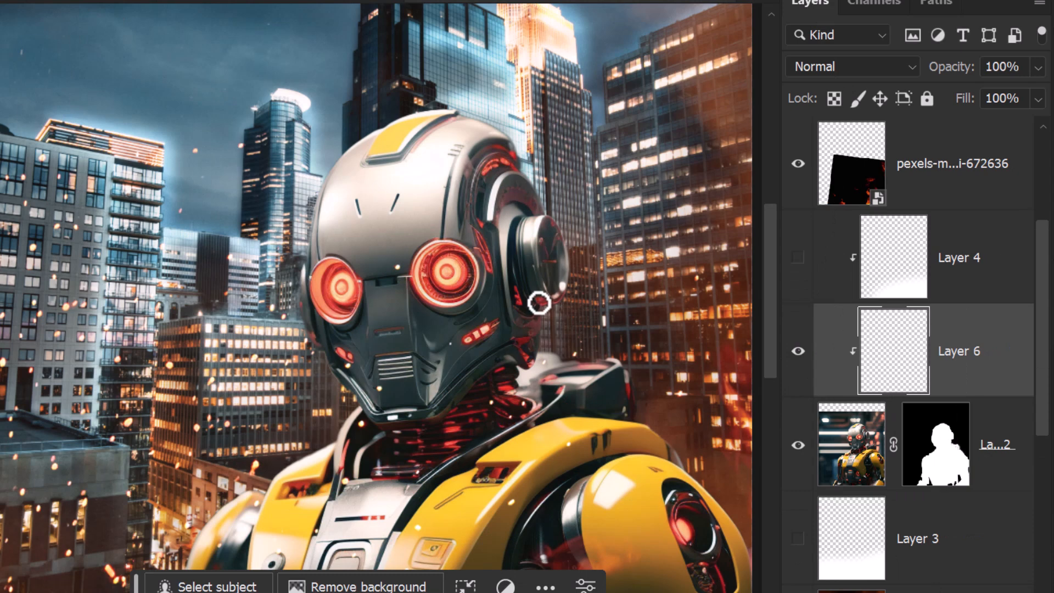
mouse_move(539, 303)
mouse_down()
mouse_move(528, 219)
mouse_move(486, 216)
mouse_up()
drag(517, 168, 423, 113)
drag(507, 147, 457, 236)
drag(450, 242, 435, 397)
drag(538, 305, 625, 414)
drag(479, 455, 679, 465)
drag(430, 238, 341, 113)
Step: Paint thicker white highlight strokes along the robot's far shoulder, chest plates, upper arm and the back of its head
key(bracketright)
drag(185, 354, 236, 310)
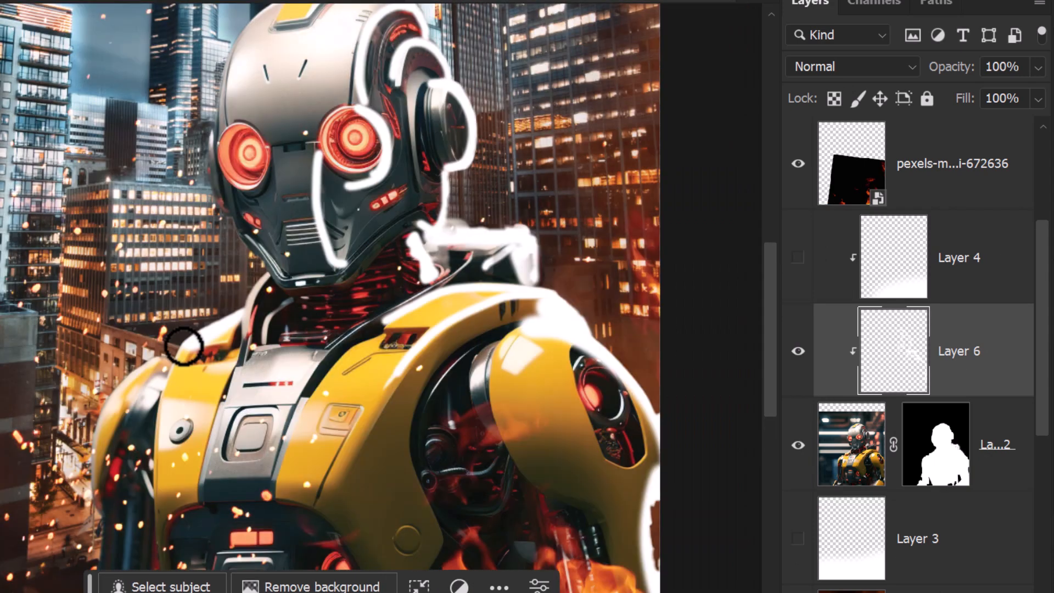
scroll(236, 220, down, 2)
drag(453, 270, 306, 422)
mouse_move(411, 233)
mouse_down()
mouse_move(287, 329)
mouse_move(263, 404)
mouse_up()
drag(484, 310, 500, 386)
drag(290, 175, 292, 242)
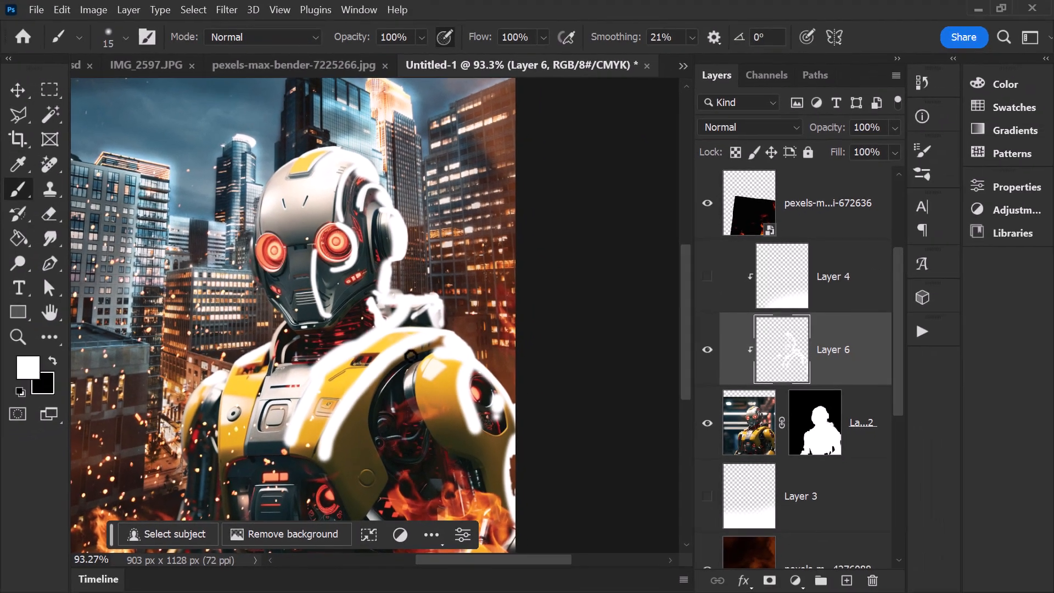
Step: Apply a Gaussian Blur with a 6.4-pixel radius to the robot's white highlight strokes
click(226, 9)
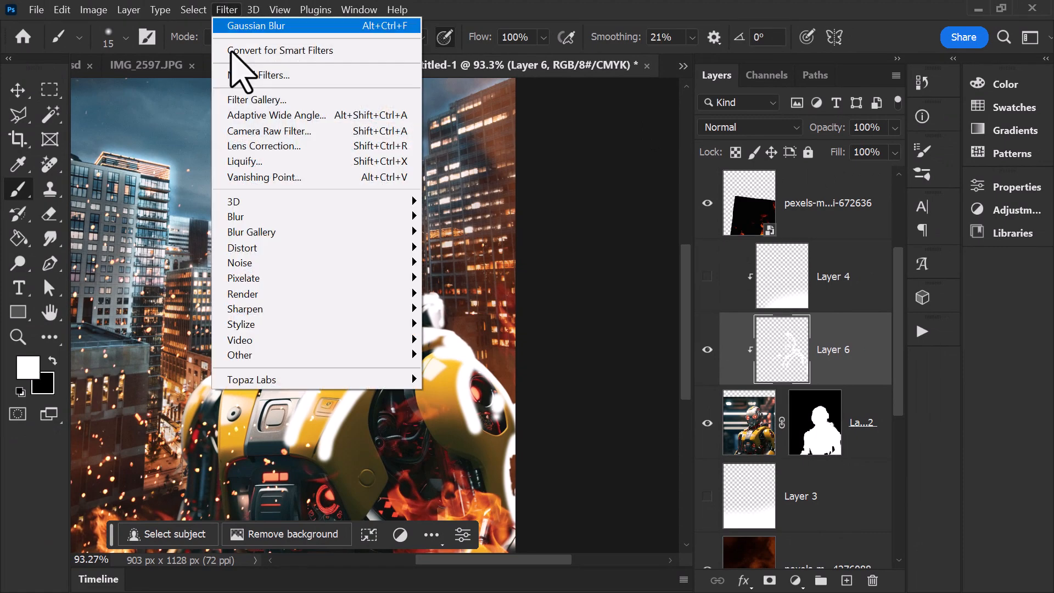
mouse_move(415, 220)
click(466, 278)
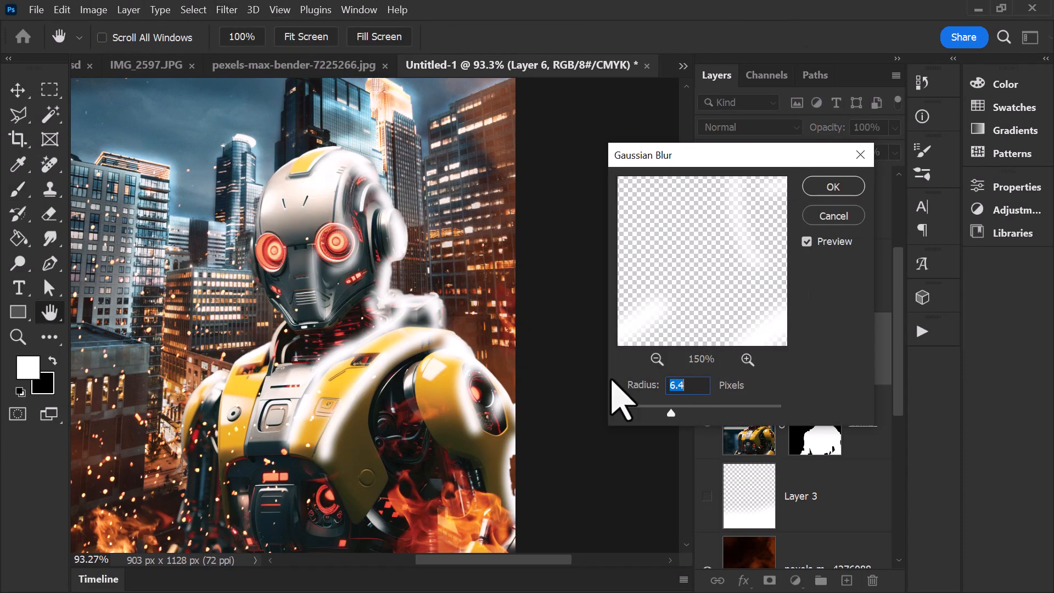
click(833, 187)
key(b)
Step: Set the robot highlight layer to Color Dodge blending and reduce its fill to 58%
click(760, 127)
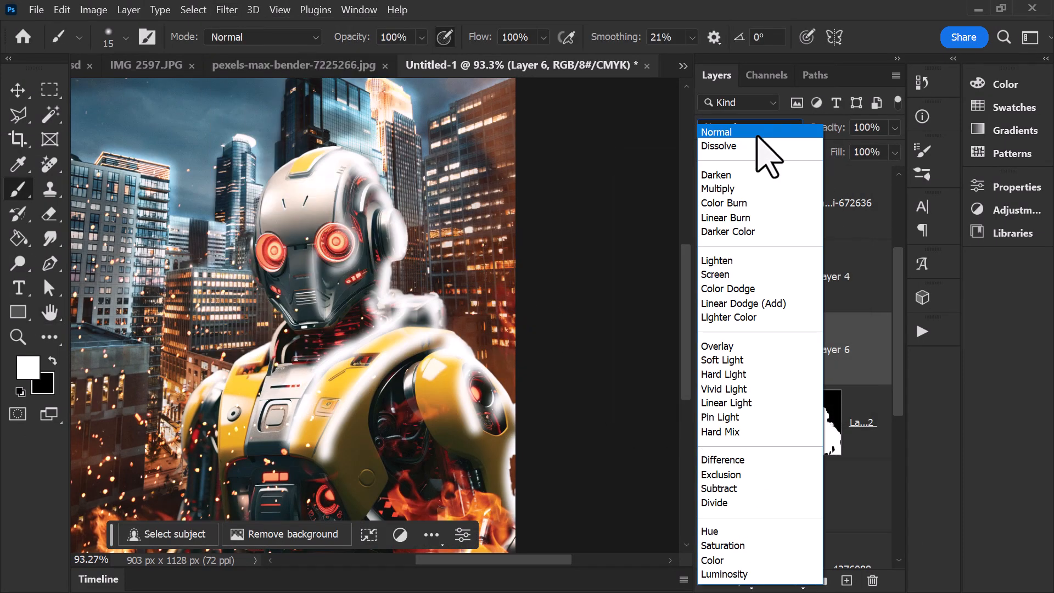
click(763, 283)
click(894, 152)
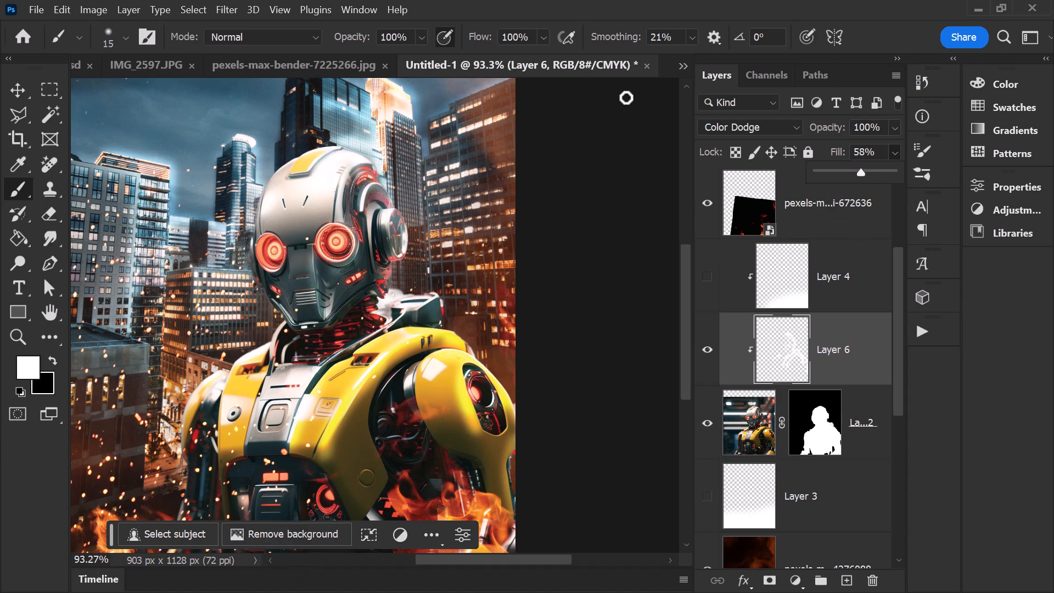
Step: Load the robot's mask as a selection and copy the selected robot onto a new clipped layer
click(749, 434)
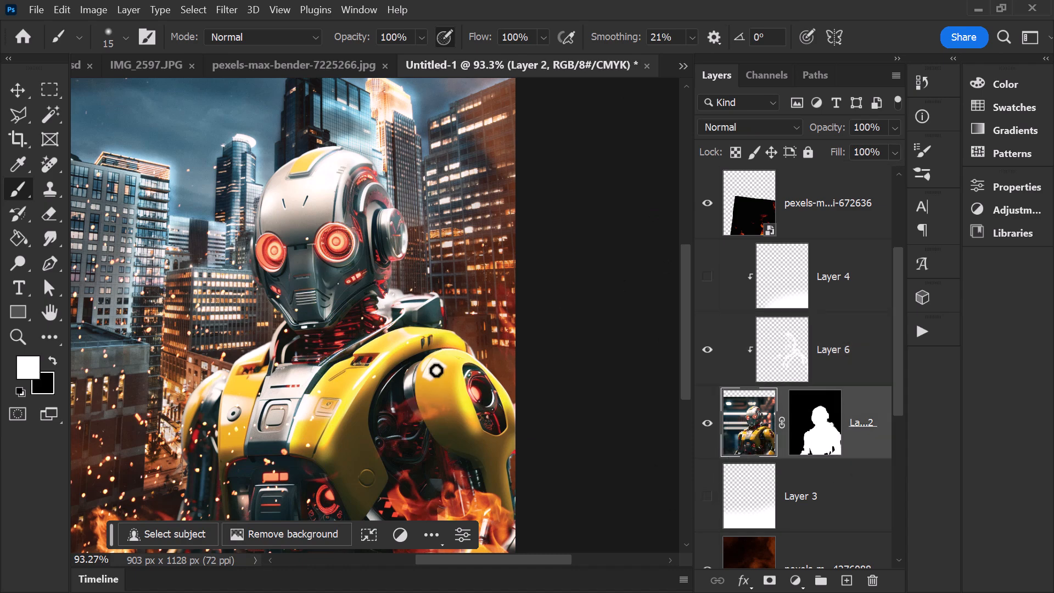
ctrl+click(820, 431)
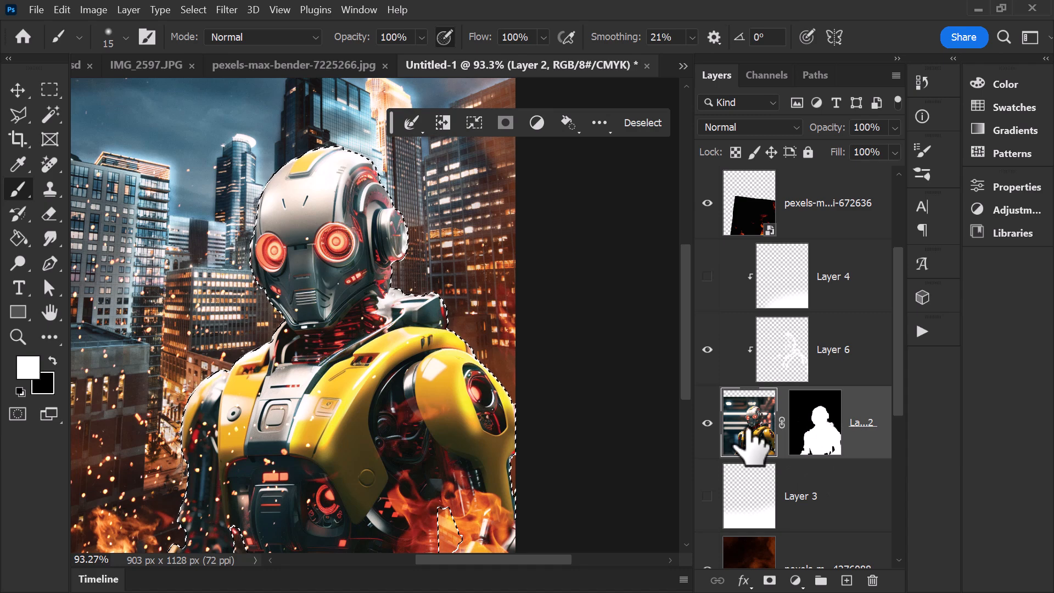
key(ctrl+j)
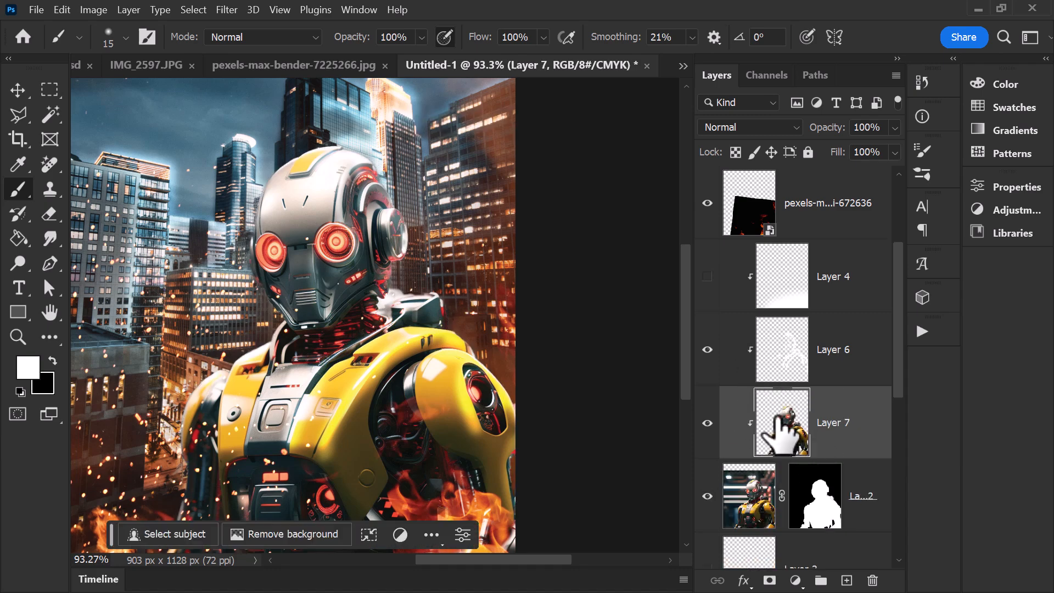
Step: Darken the copied robot layer with Curves by lowering the midtones and highlights
click(93, 10)
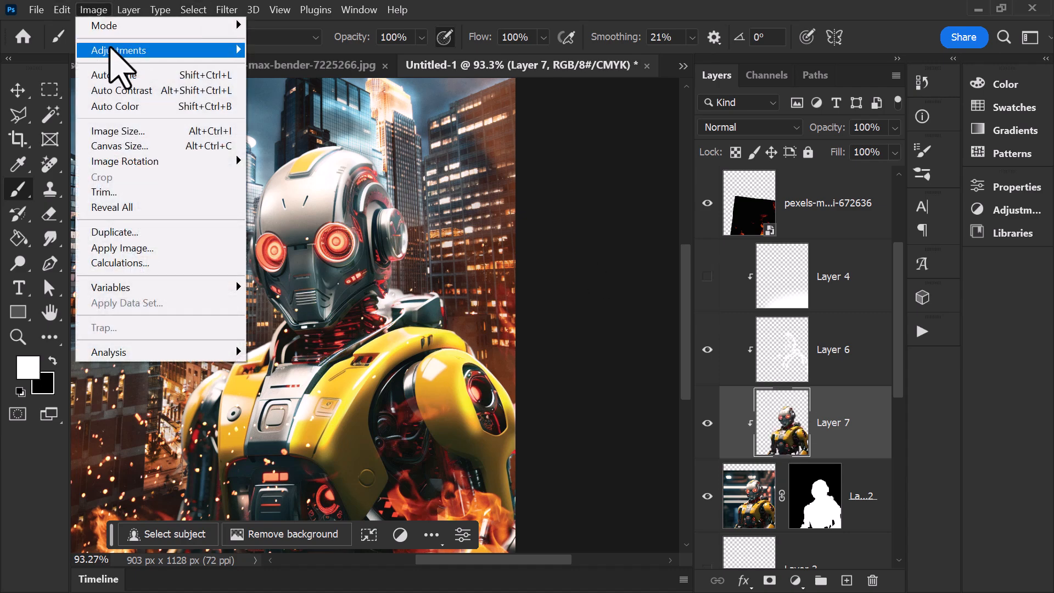
mouse_move(116, 50)
click(278, 82)
drag(784, 324, 780, 367)
drag(888, 219, 889, 257)
drag(734, 396, 732, 410)
drag(896, 144, 637, 145)
click(885, 180)
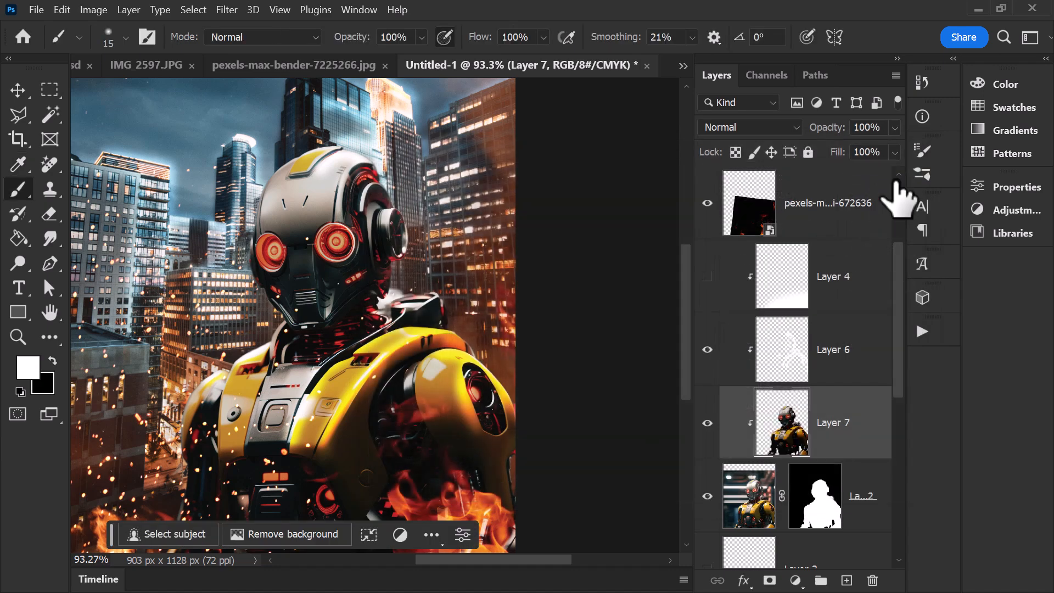
Step: Hide the darkened robot copy behind a black mask and paint shadows onto the face and lower body with a soft 100 px brush
alt+click(769, 581)
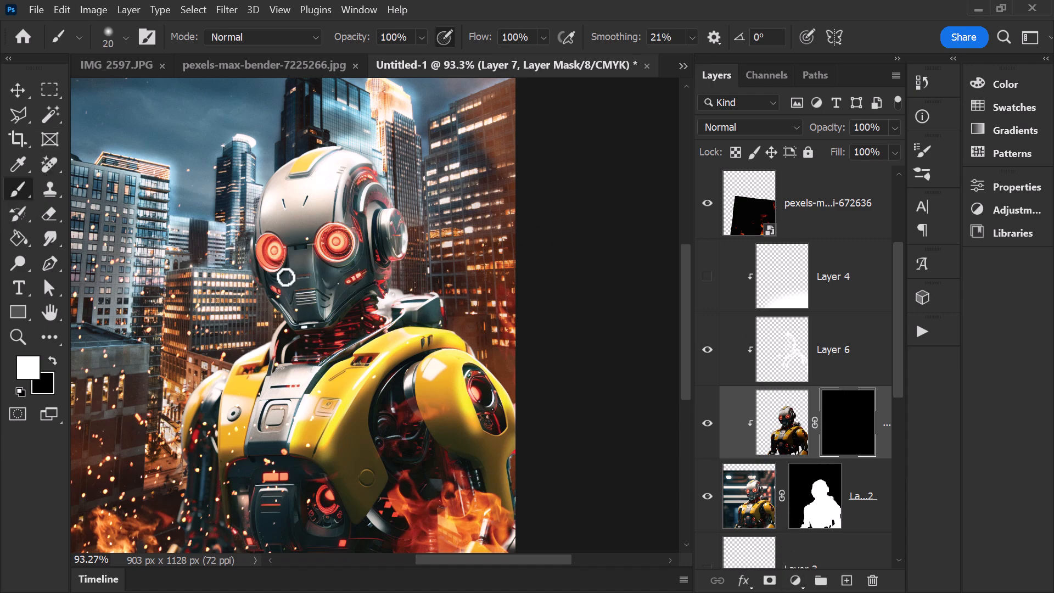
key(])
key(])
key(])
key(])
key([)
key([)
key([)
drag(299, 299, 322, 341)
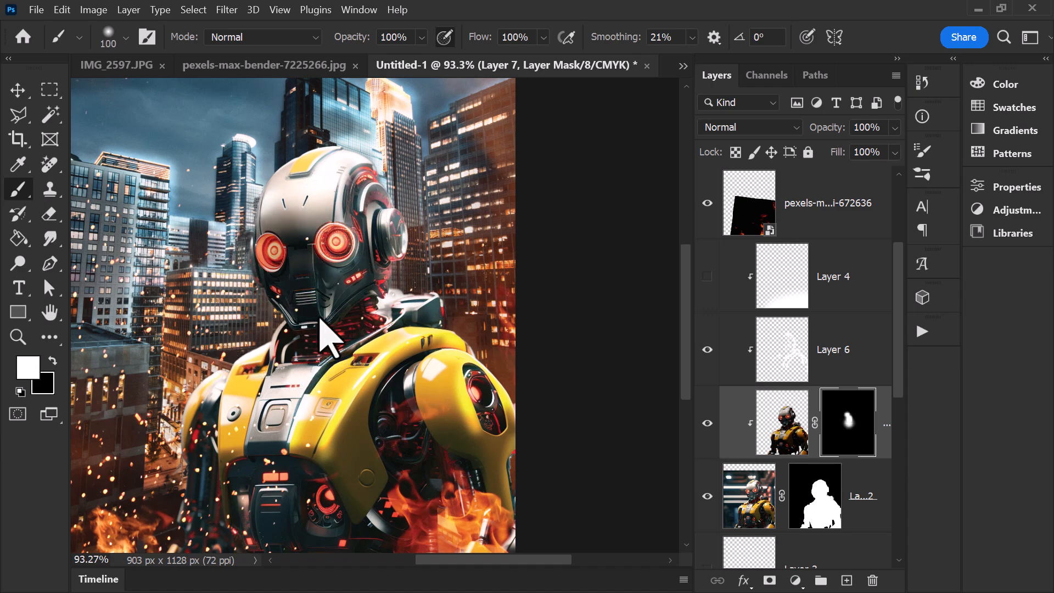
drag(317, 476, 360, 478)
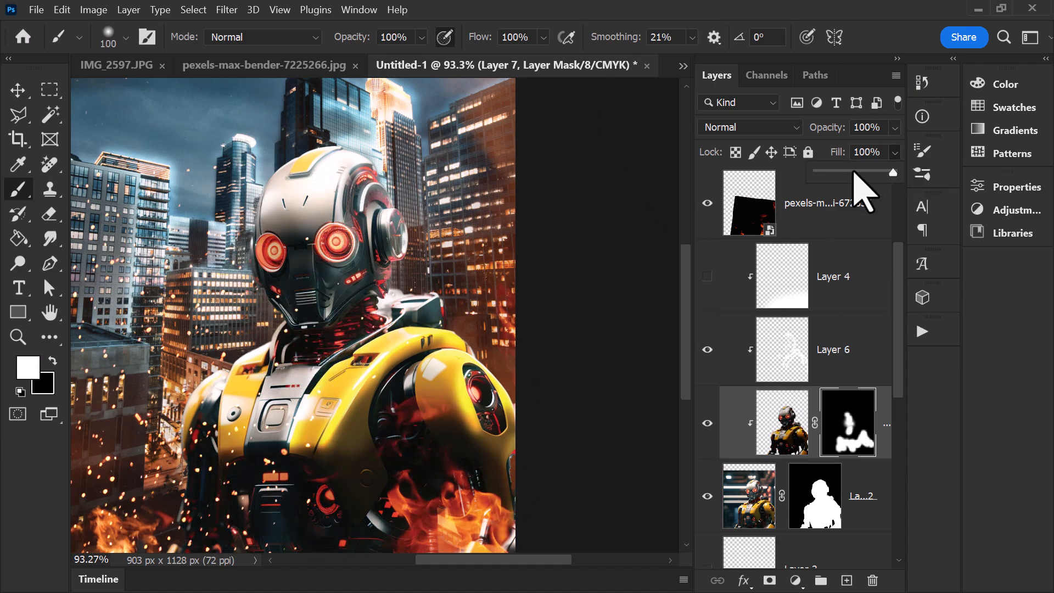
Step: Reduce the robot shadow layer's fill to 38% and toggle the robot's shadow and highlight layers to compare
click(853, 172)
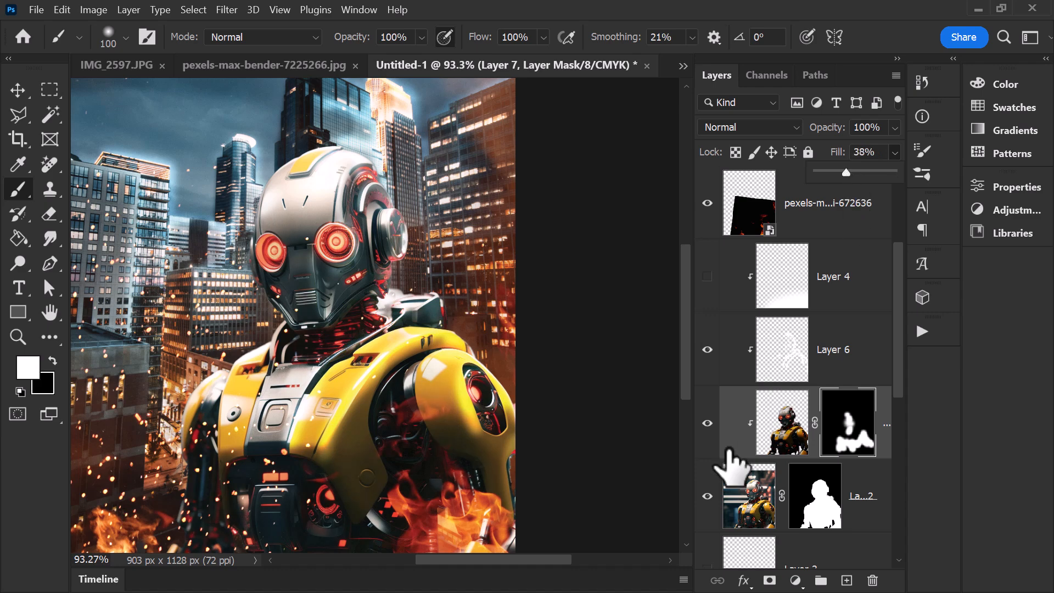
drag(710, 427, 706, 356)
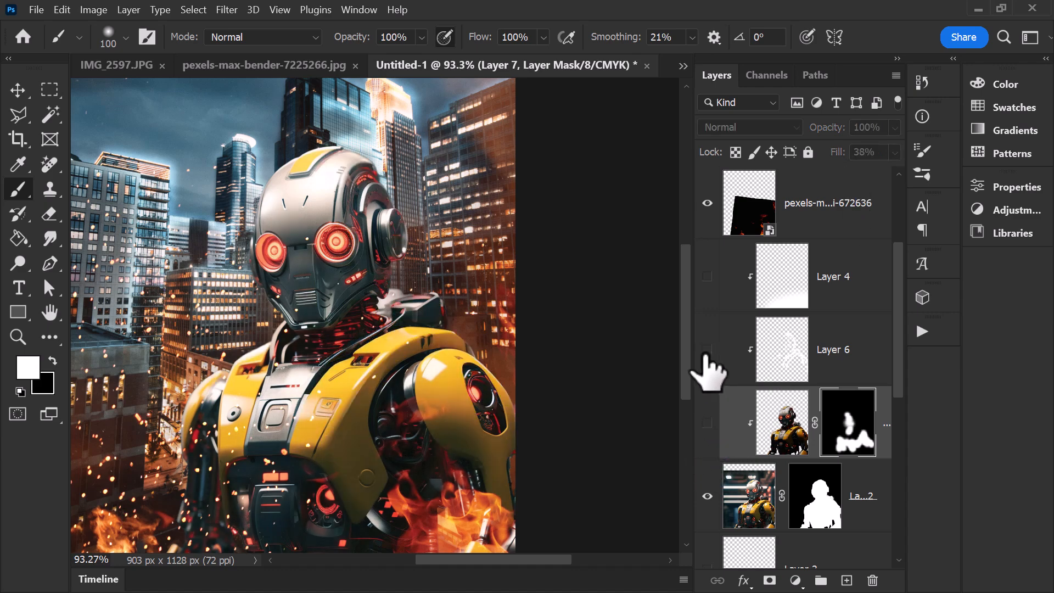
click(707, 350)
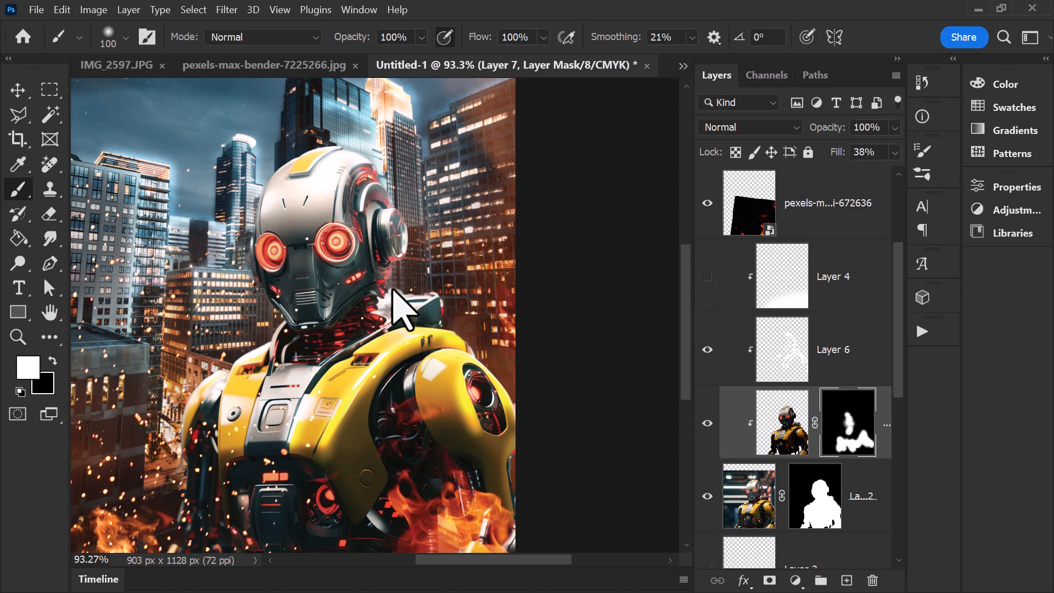
Step: Create a new clipped layer directly above the robot shadow layer
scroll(394, 292, down, 3)
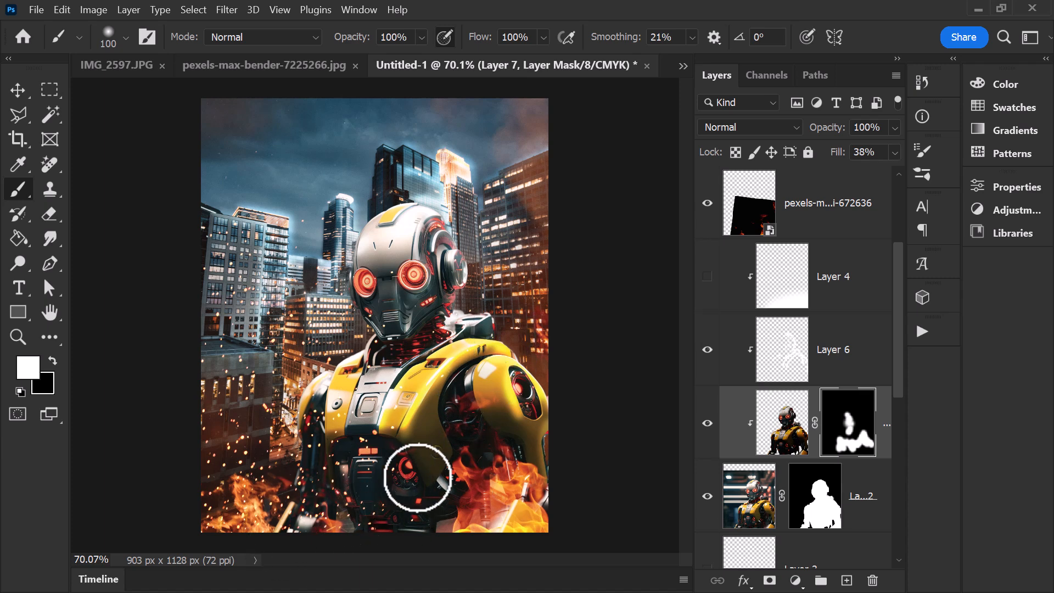
click(847, 580)
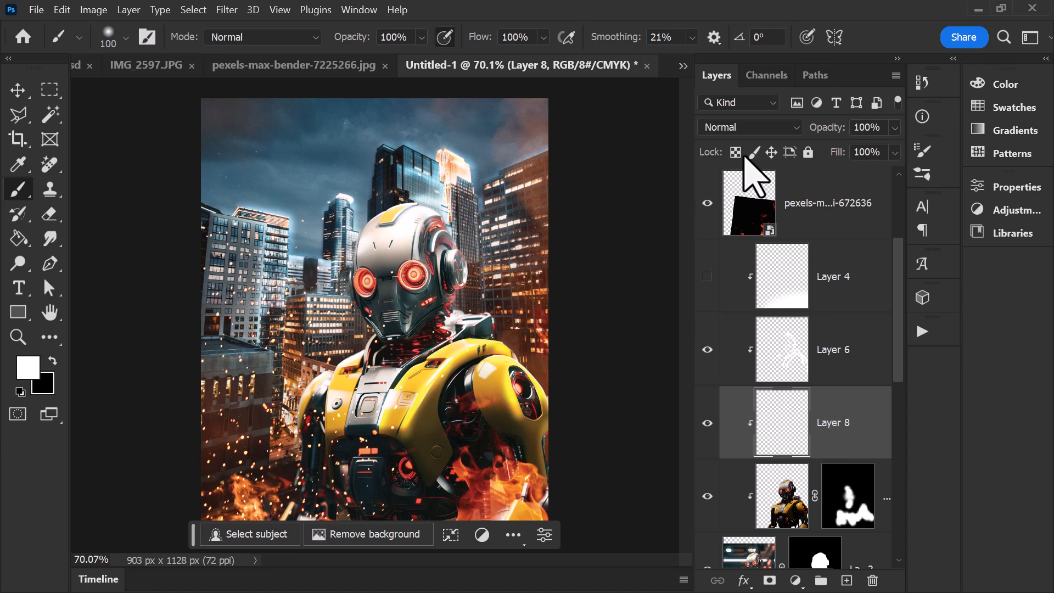
Step: Set the new clipped layer's blend mode to Color Dodge and the foreground color to orange ff9000
click(758, 127)
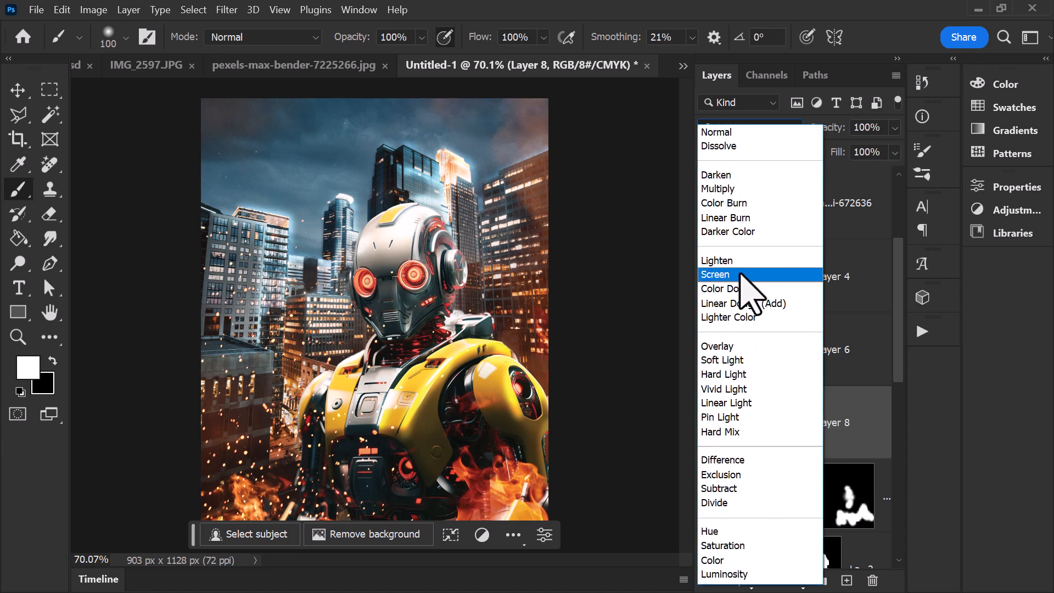
click(744, 289)
click(26, 369)
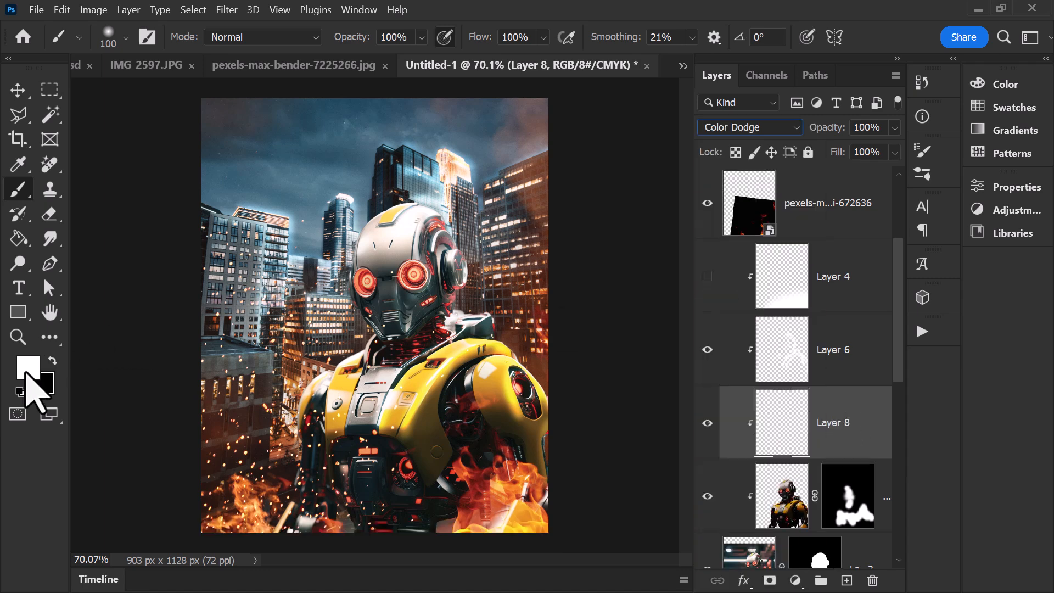
click(732, 428)
drag(703, 393, 748, 221)
drag(743, 429, 742, 430)
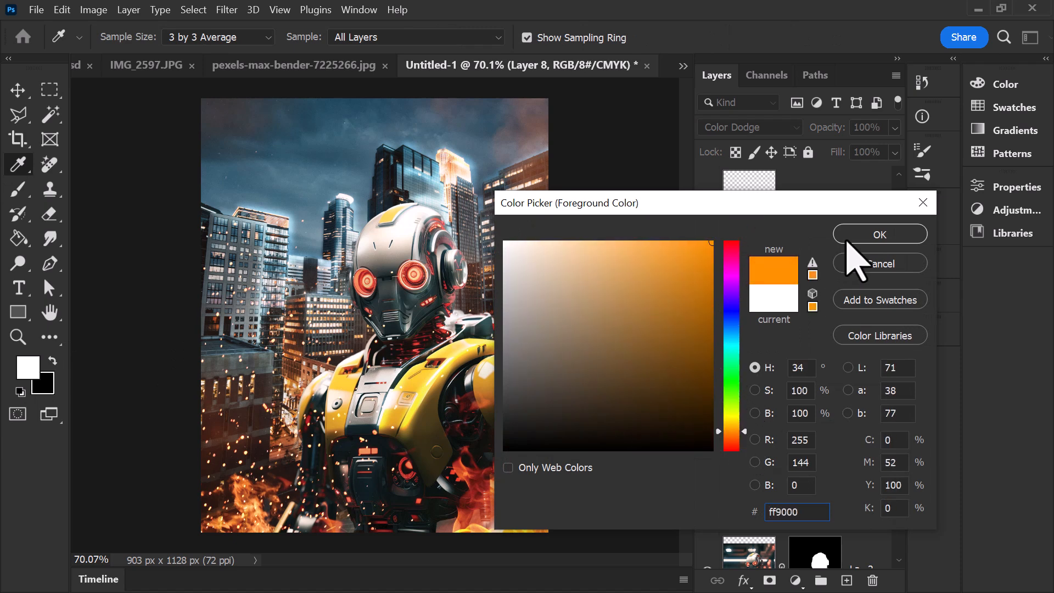
click(856, 235)
Step: Paint an orange fire glow over the robot's arms, lower body and lower face, reducing the soft brush to 50 px
key(b)
mouse_move(435, 470)
mouse_down()
mouse_move(444, 438)
mouse_move(451, 472)
mouse_move(430, 449)
mouse_move(449, 424)
mouse_move(446, 410)
mouse_move(454, 450)
mouse_move(433, 485)
mouse_move(504, 453)
mouse_move(515, 471)
mouse_move(477, 396)
mouse_move(532, 490)
mouse_move(444, 404)
mouse_up()
key(bracketleft)
key(bracketleft)
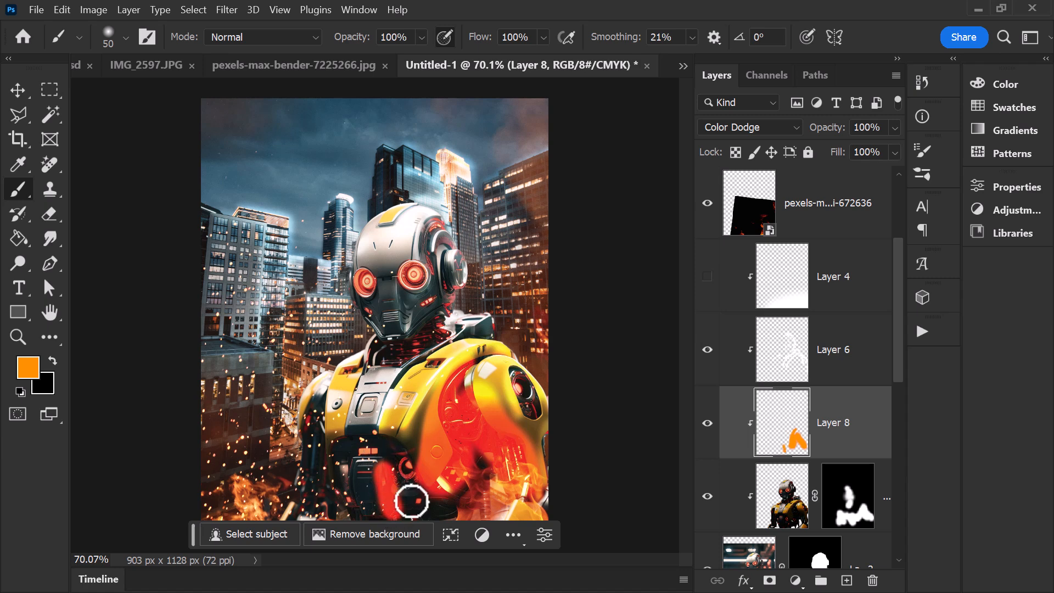
mouse_move(405, 485)
mouse_down()
mouse_move(369, 313)
mouse_move(335, 469)
mouse_move(333, 420)
mouse_move(314, 401)
mouse_up()
Step: Soften the orange glow on the robot's body, arms and face with a large soft eraser, around 175 px
click(55, 217)
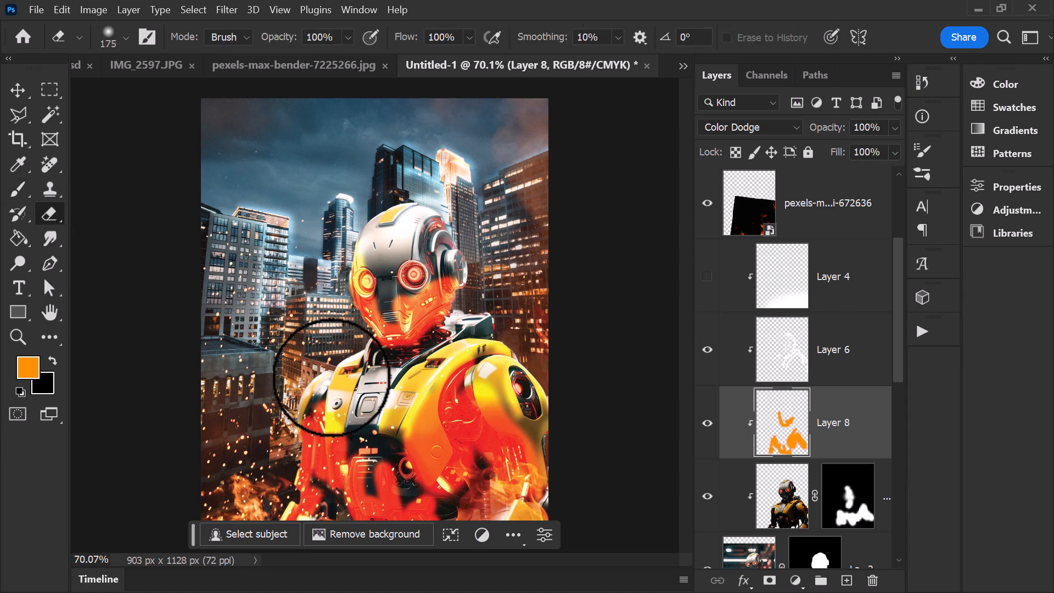
mouse_move(329, 448)
mouse_down()
mouse_move(353, 470)
mouse_move(332, 524)
mouse_move(385, 479)
mouse_move(412, 491)
mouse_move(421, 416)
mouse_move(507, 409)
mouse_up()
key(b)
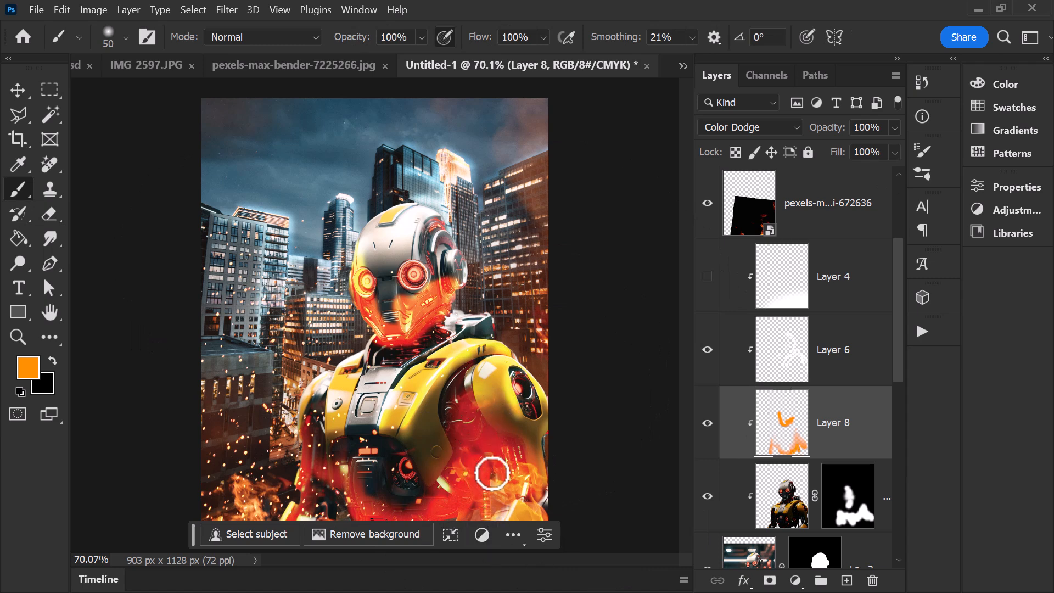
click(49, 212)
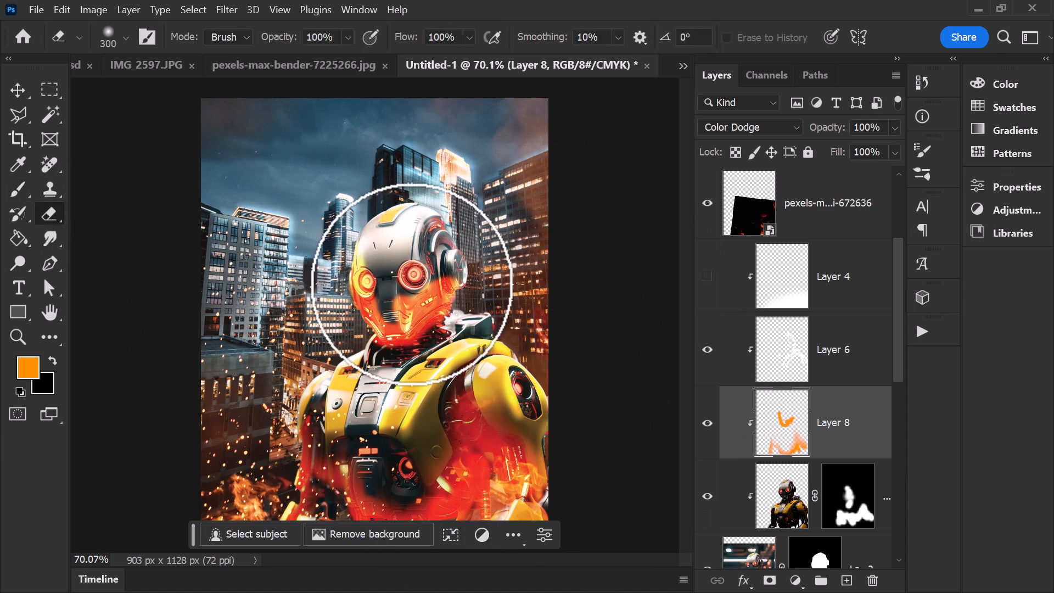
mouse_move(383, 306)
mouse_down()
mouse_move(384, 268)
mouse_move(398, 255)
mouse_up()
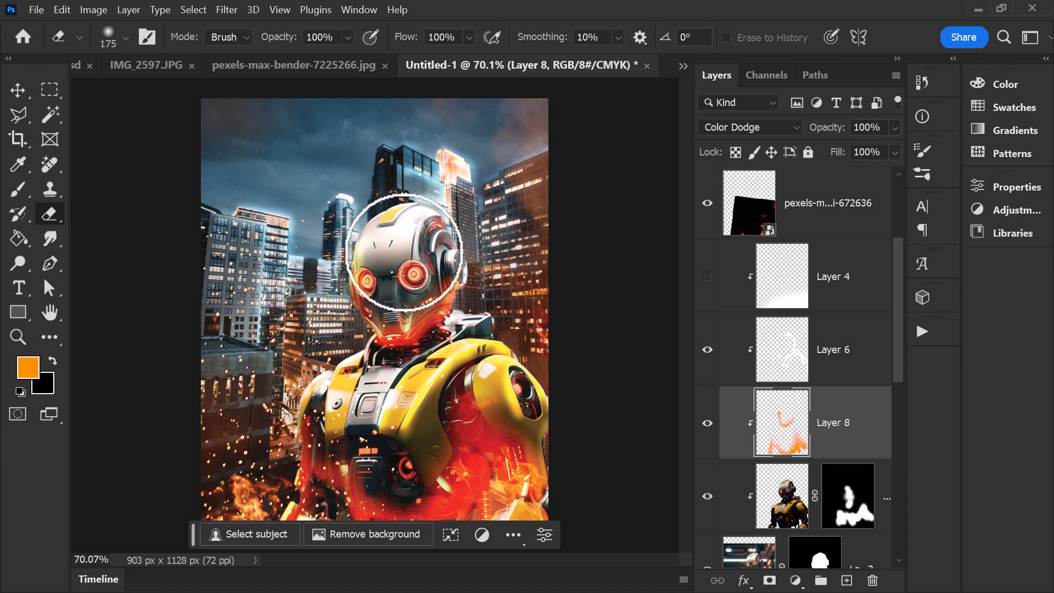
Step: Reduce the orange glow layer's fill to 84% and inspect the enlarged composite with the panels hidden
drag(861, 175, 880, 170)
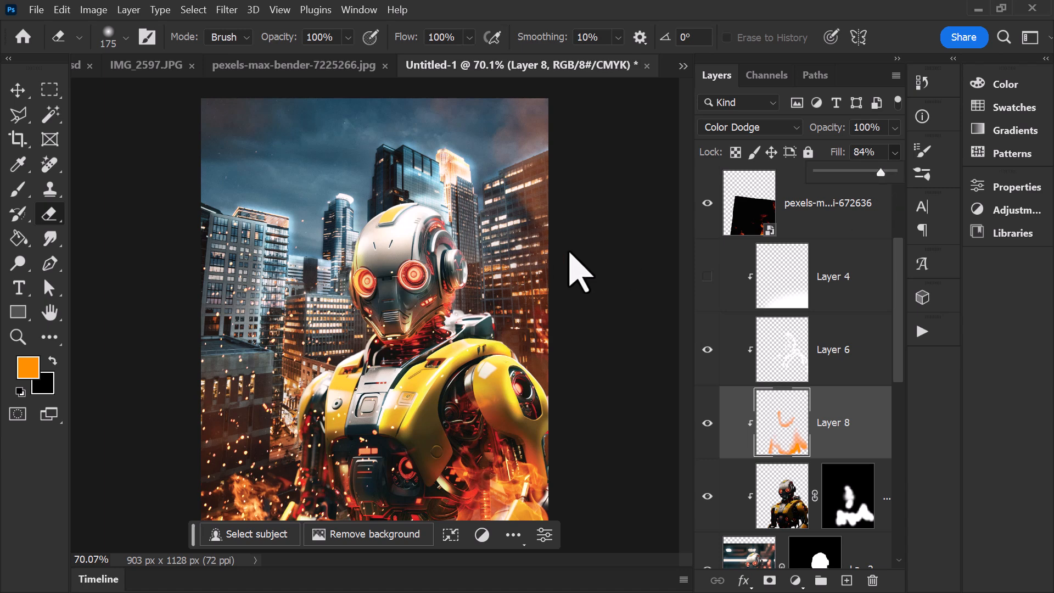
key(z)
key(Tab)
click(617, 216)
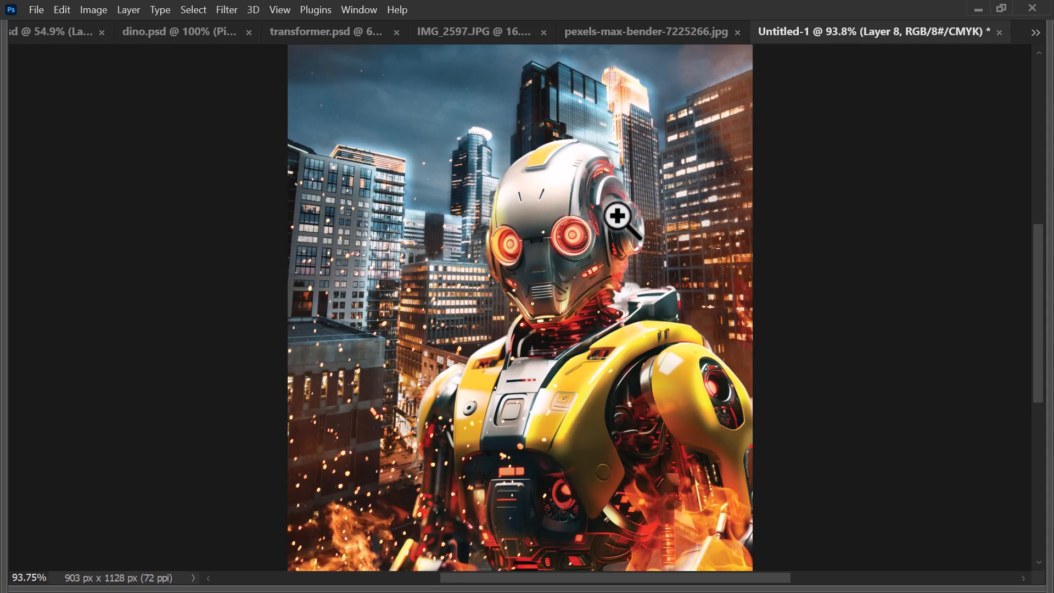